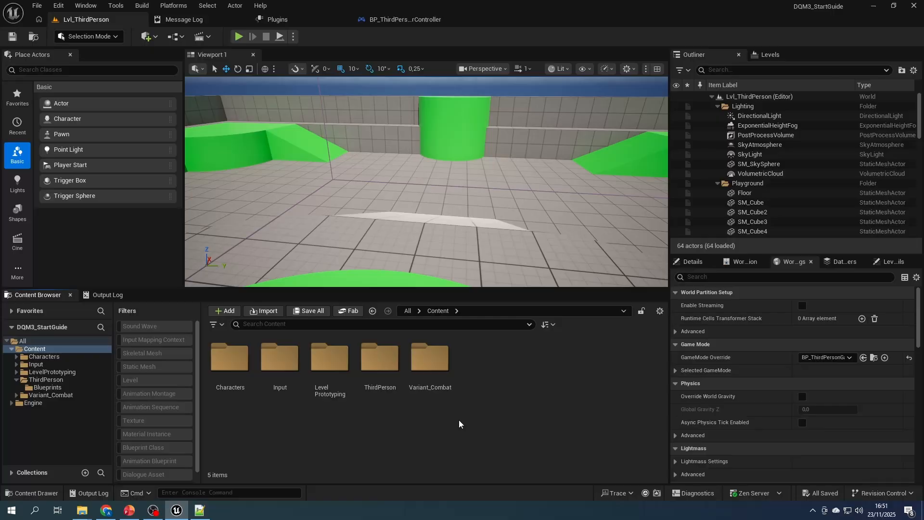
Step: Create a new folder named DialogueSystem in the Content folder and open it
right_click(488, 400)
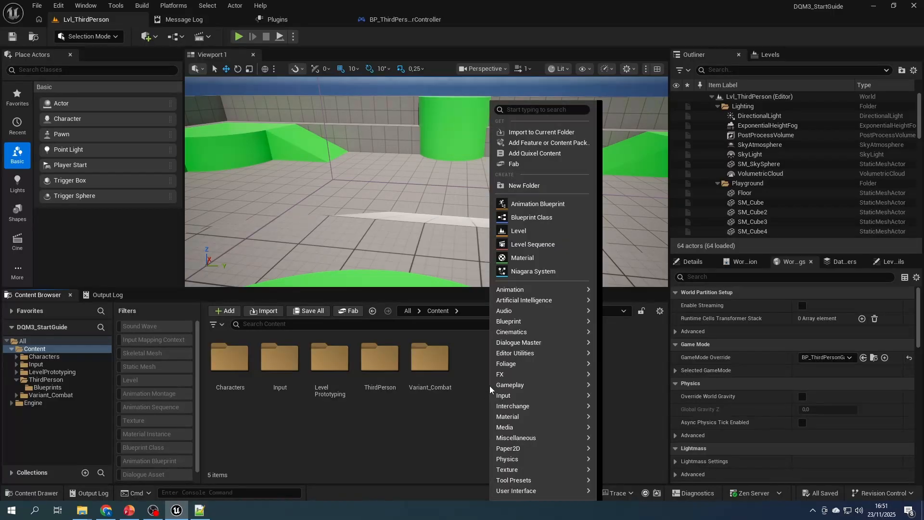
left_click(524, 186)
type("DialogueSystem")
key("Return")
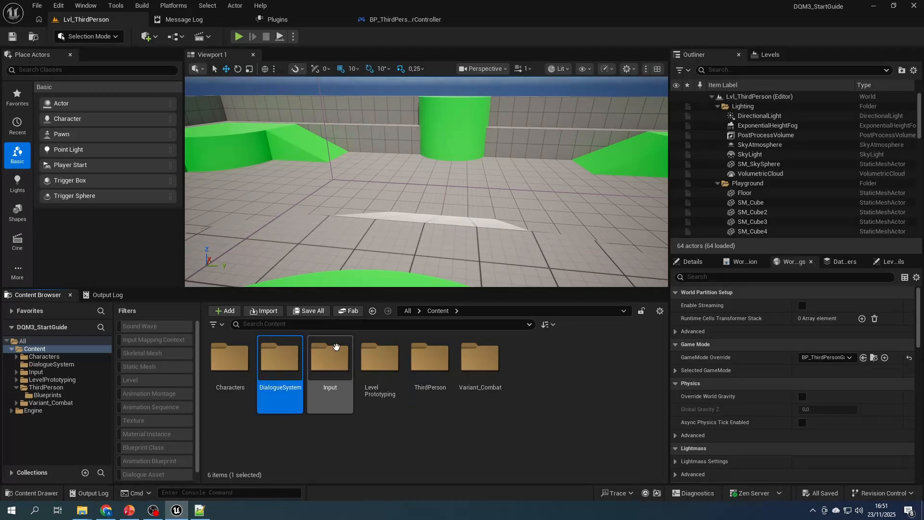
double_click(280, 358)
Step: Create a Dialogue Master dialogue asset named FirstDialogue in the DialogueSystem folder, then open and save it
right_click(261, 357)
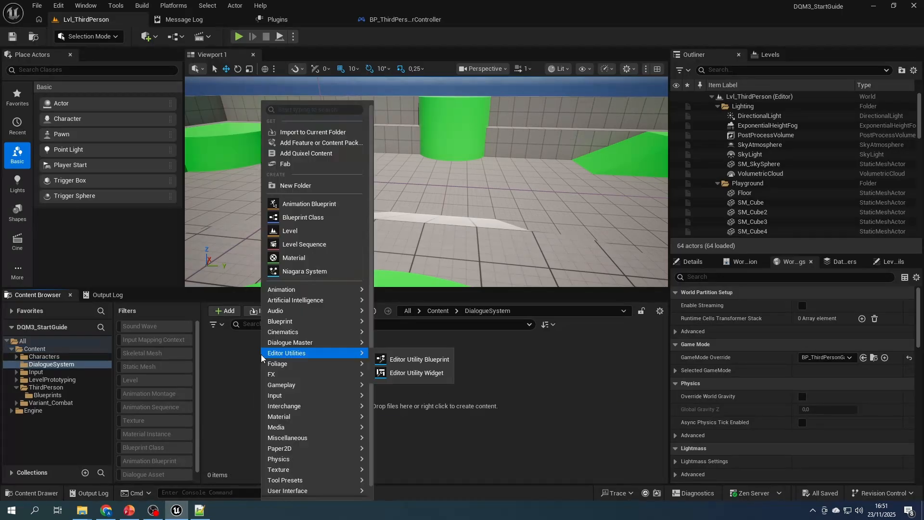
mouse_move(365, 344)
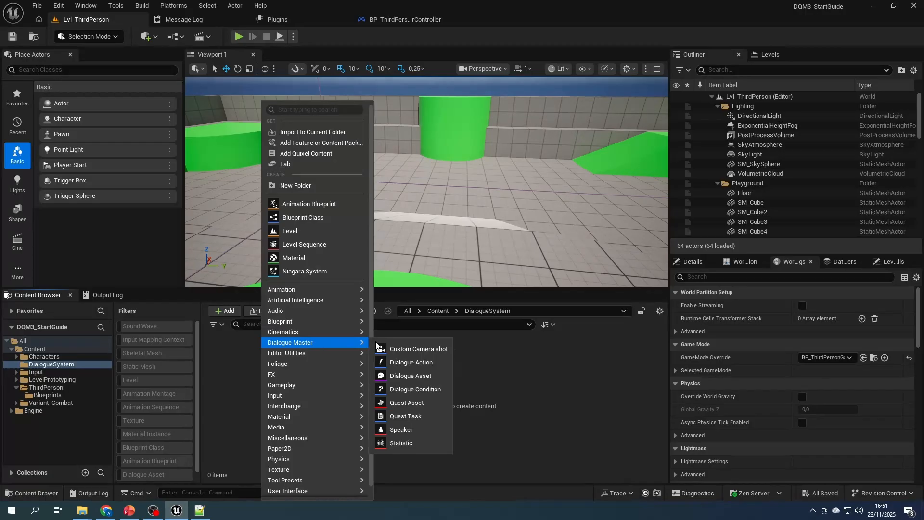
left_click(432, 376)
type("FirstDialogue")
key("Return")
double_click(230, 366)
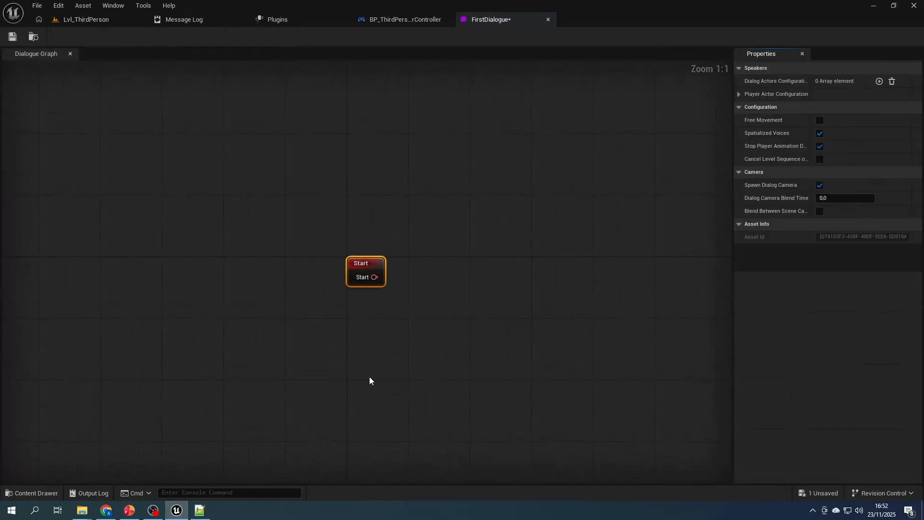
right_click_drag(574, 293, 477, 284)
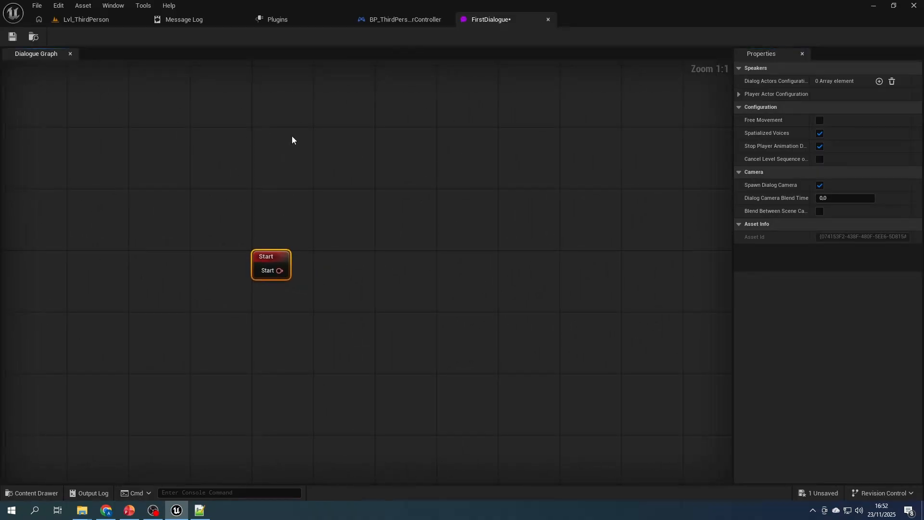
left_click(12, 37)
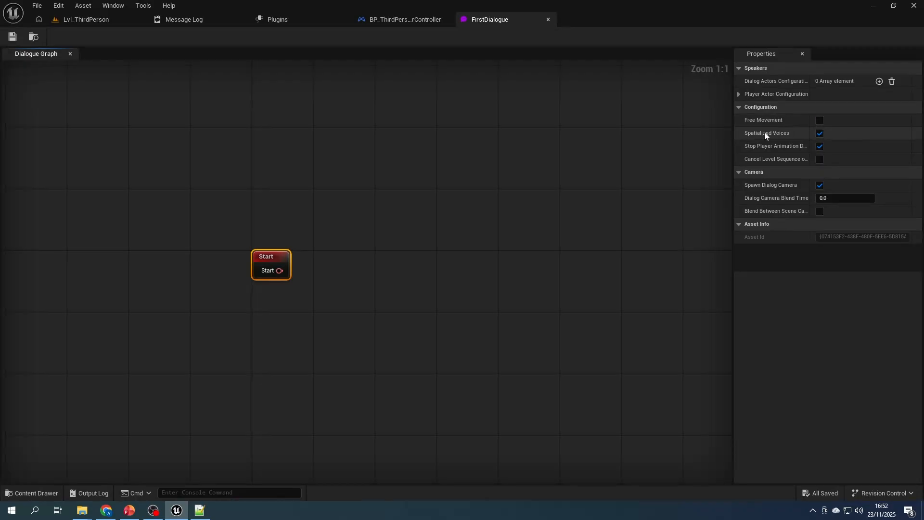
Step: Examine FirstDialogue's configuration properties and the speaker configuration choices for the player actor
mouse_move(758, 149)
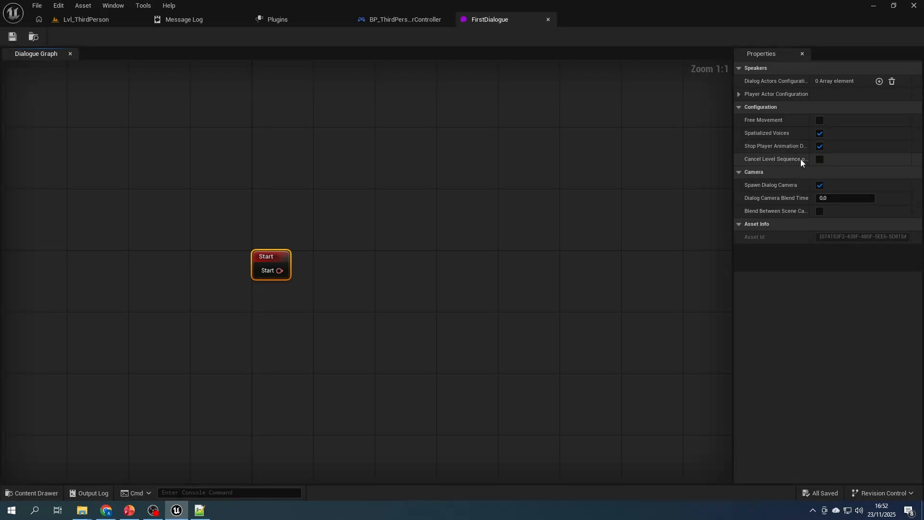
mouse_move(808, 159)
left_mouse_down()
mouse_move(861, 162)
mouse_move(818, 162)
left_mouse_up()
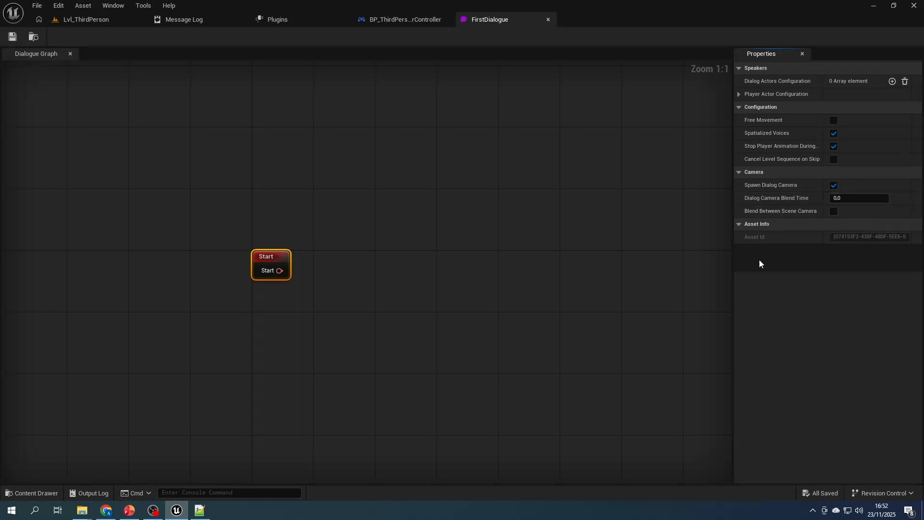
left_click(738, 95)
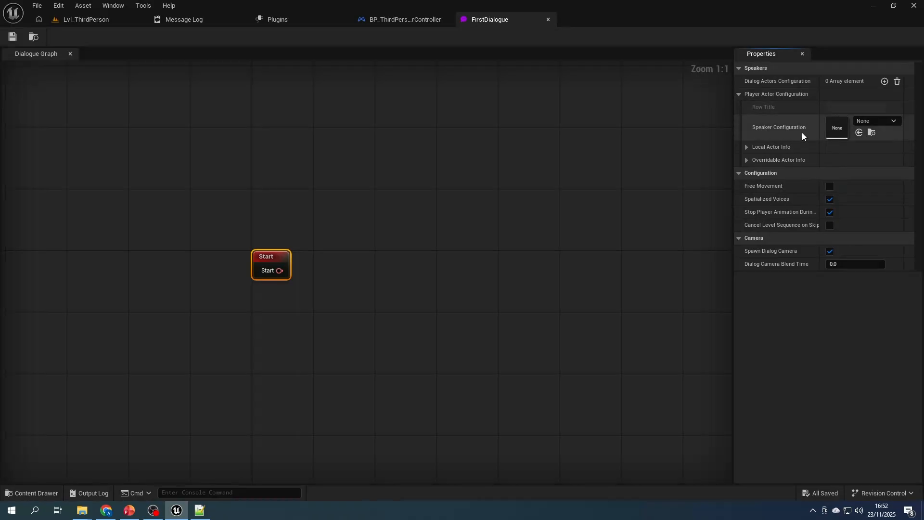
left_click(873, 120)
left_click(737, 299)
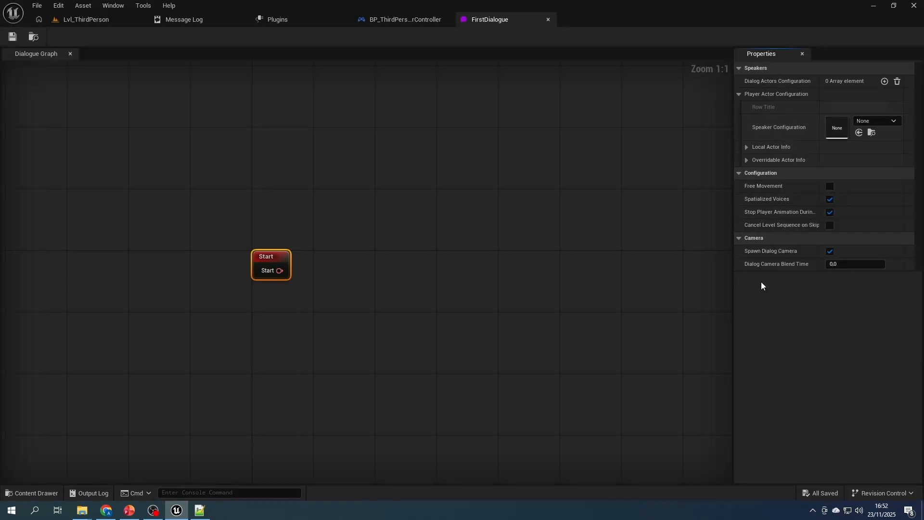
Step: Examine the player's Local Actor Info settings, including the Default Shot camera choices and the Eleven Labs Parameters
left_click(746, 146)
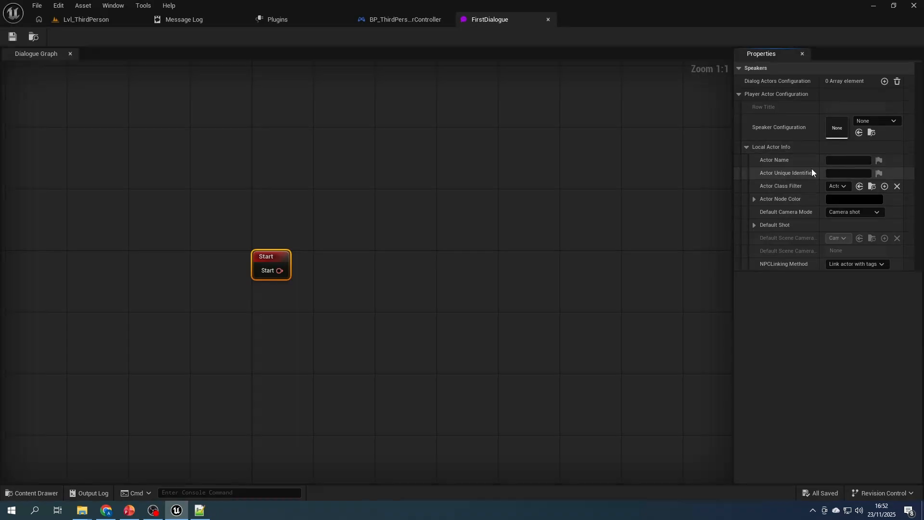
scroll(806, 168, "down", 3)
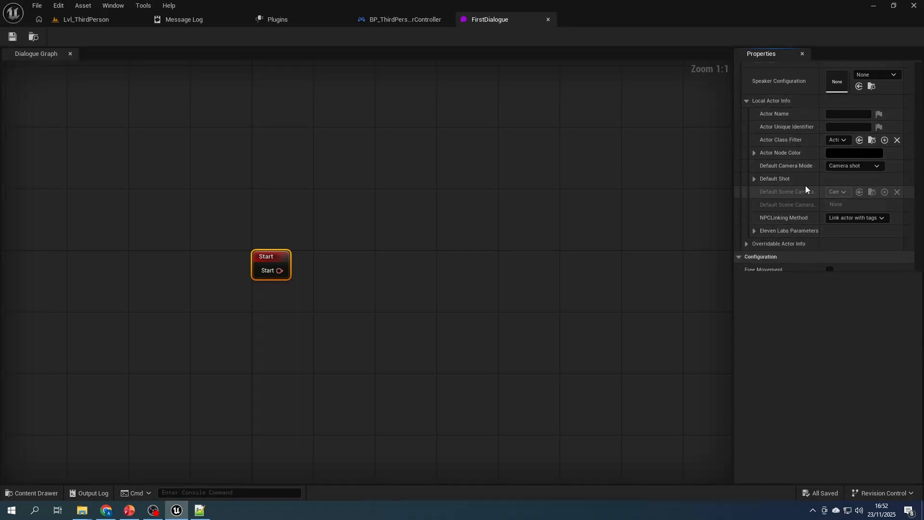
left_click(754, 179)
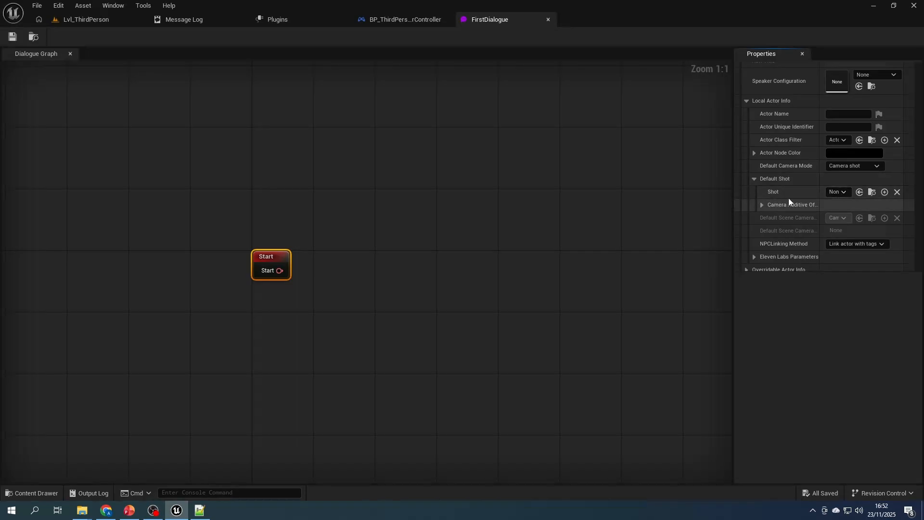
left_click(838, 192)
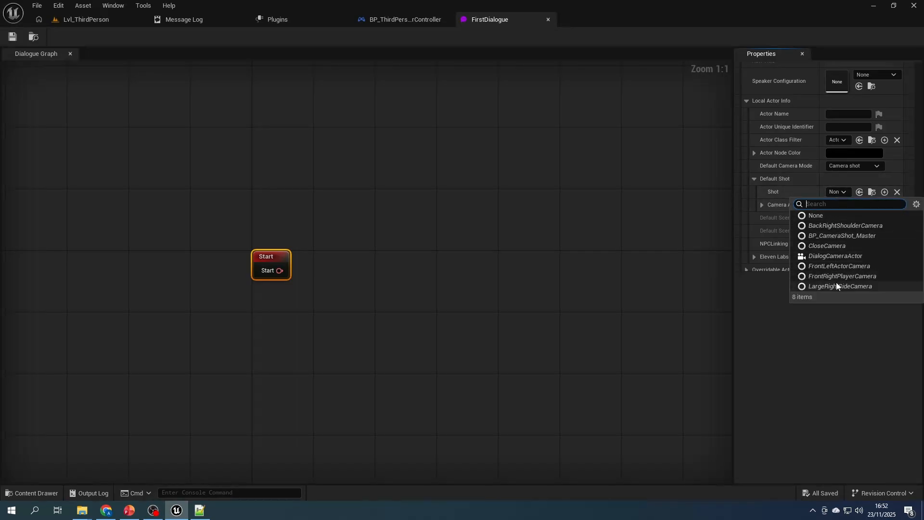
left_click(788, 191)
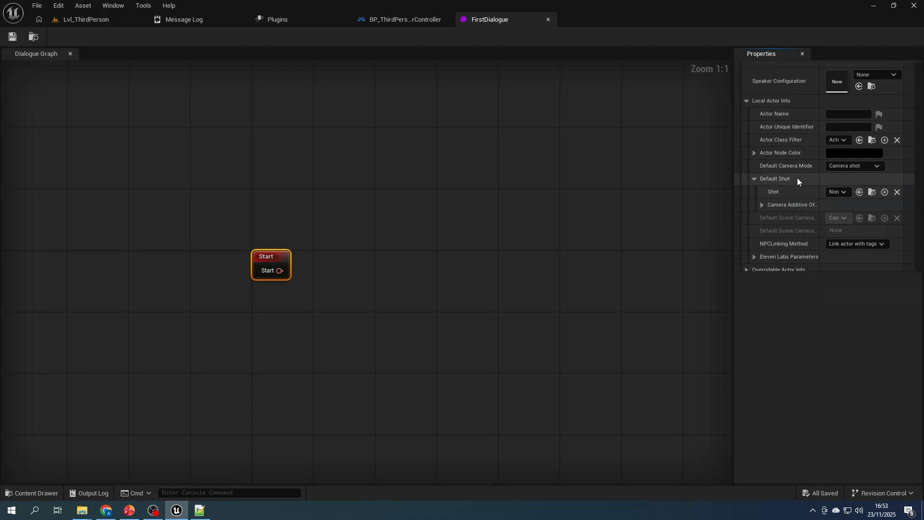
left_click(754, 179)
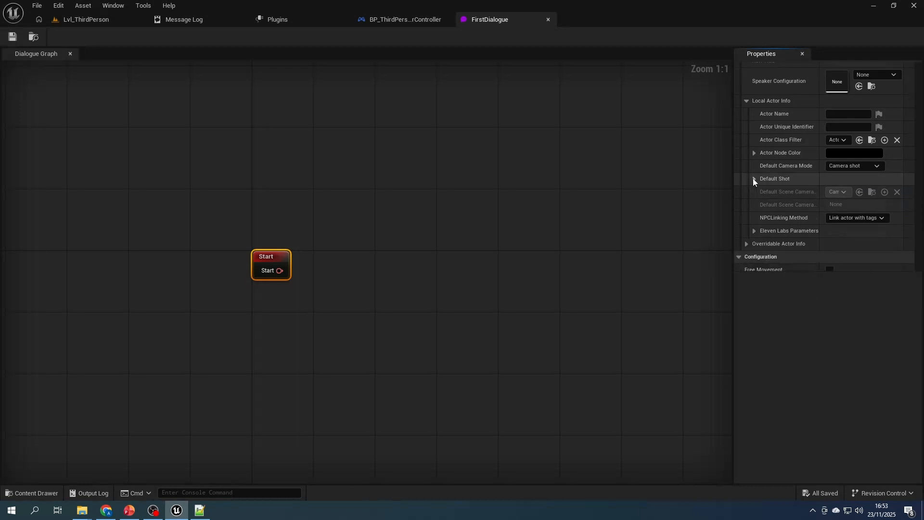
left_click(753, 231)
scroll(811, 233, "down", 5)
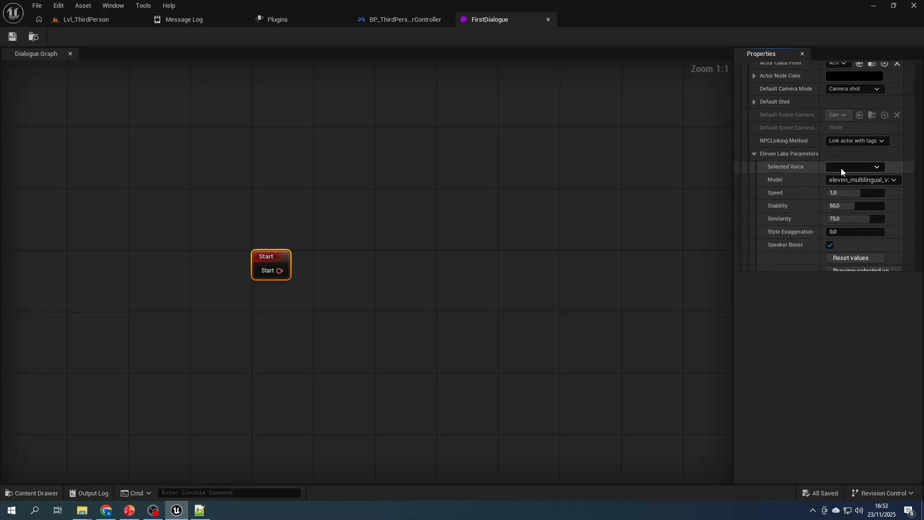
left_click(755, 154)
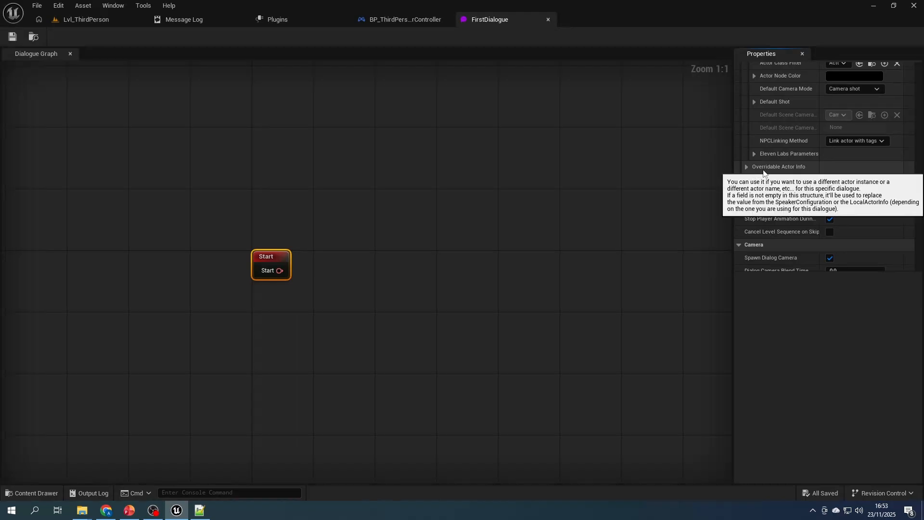
scroll(773, 193, "up", 4)
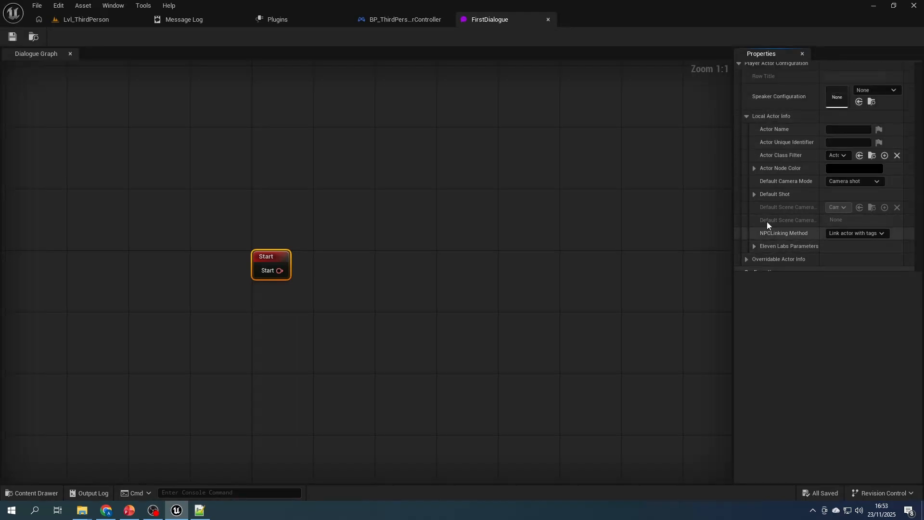
left_click(753, 117)
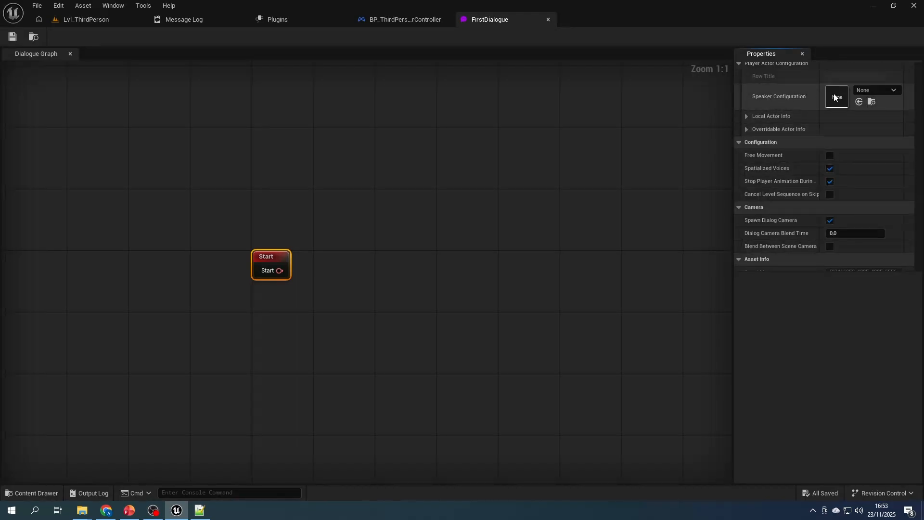
Step: Examine the Overridable Actor Info settings in the Player Actor Configuration
left_click(745, 129)
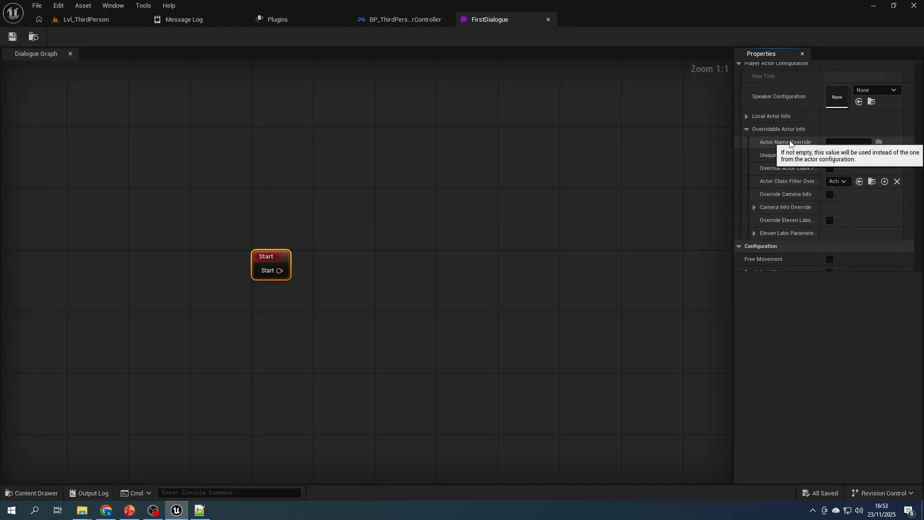
left_click(746, 129)
scroll(775, 163, "up", 2)
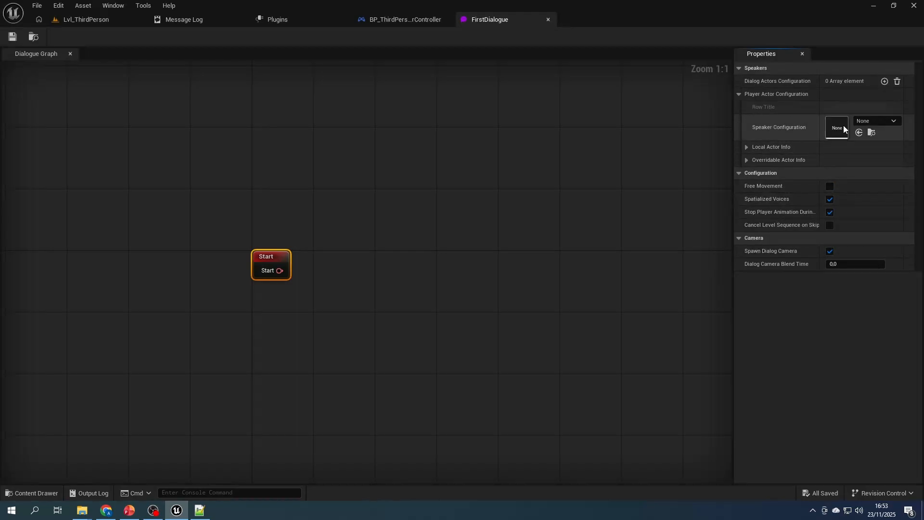
left_click(334, 222)
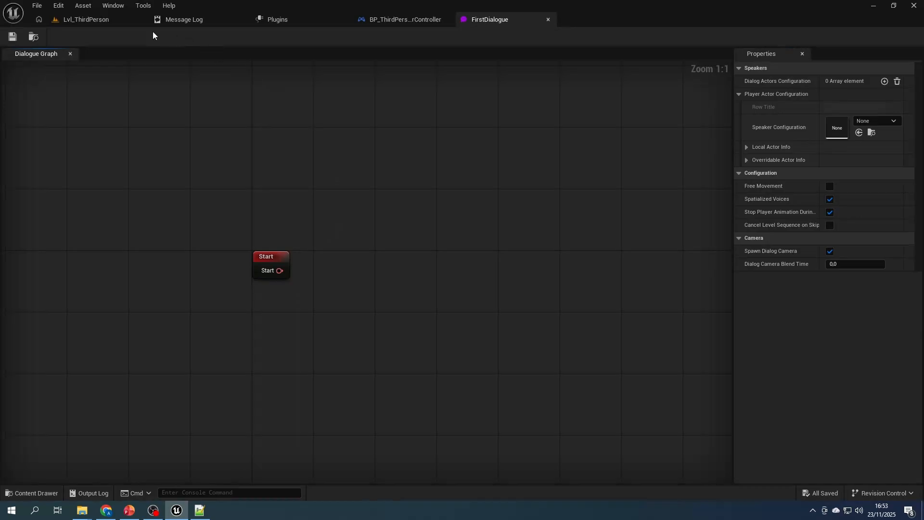
Step: Return to the level editor, create a folder named Speakers inside DialogueSystem and open it
left_click(84, 20)
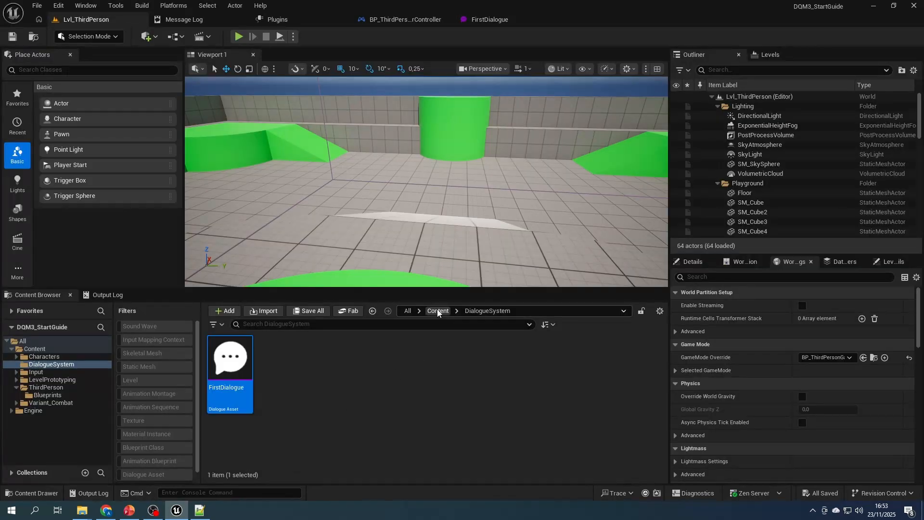
right_click(377, 366)
left_click(415, 187)
type("Speakers")
key("Return")
double_click(239, 363)
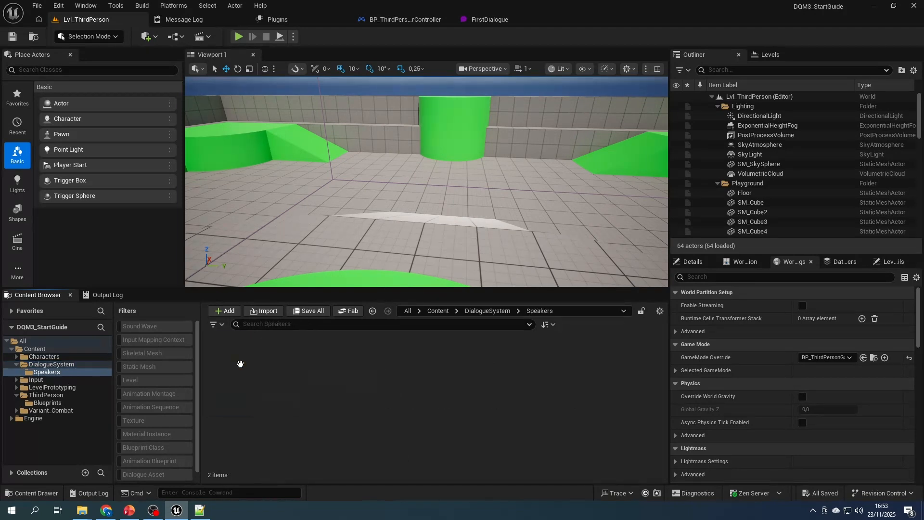
Step: Create a Dialogue Master Speaker asset named DA_Player in the Speakers folder and open its Actor Name for editing
right_click(327, 375)
mouse_move(392, 347)
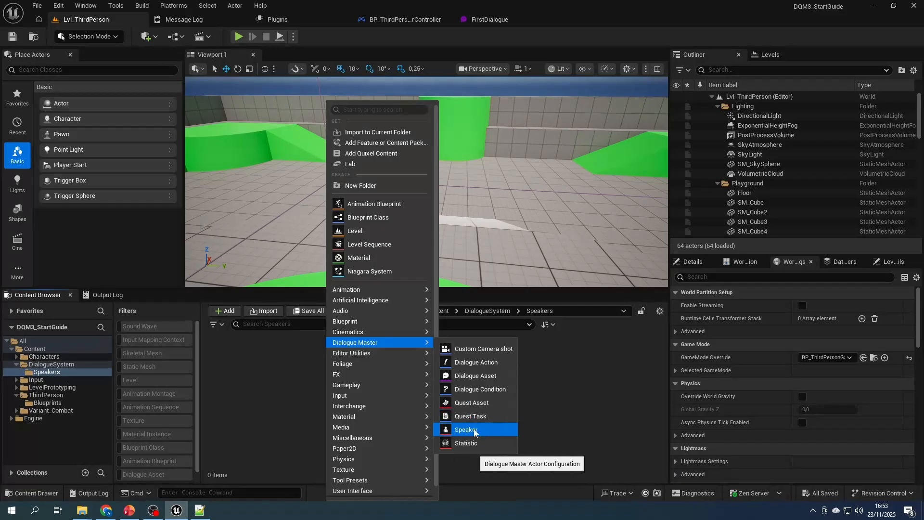
left_click(466, 430)
type("DA_Player")
key("Return")
double_click(238, 390)
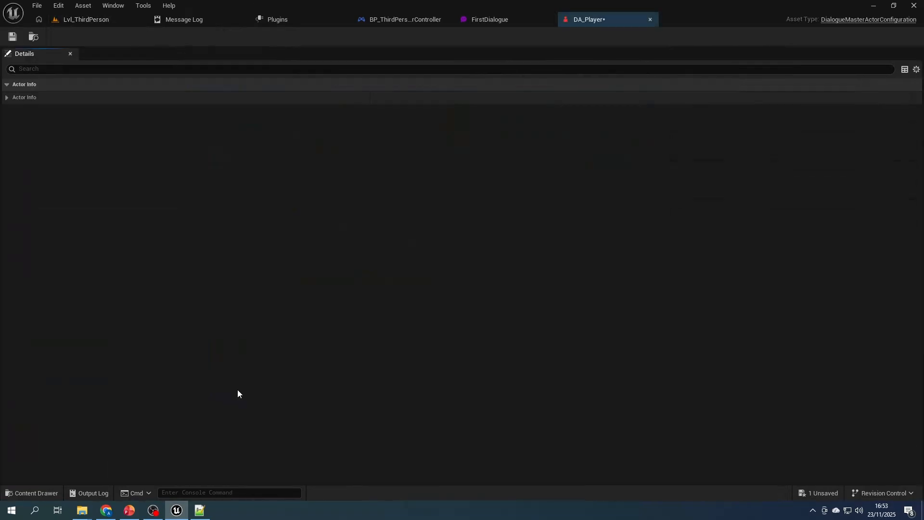
left_click(6, 98)
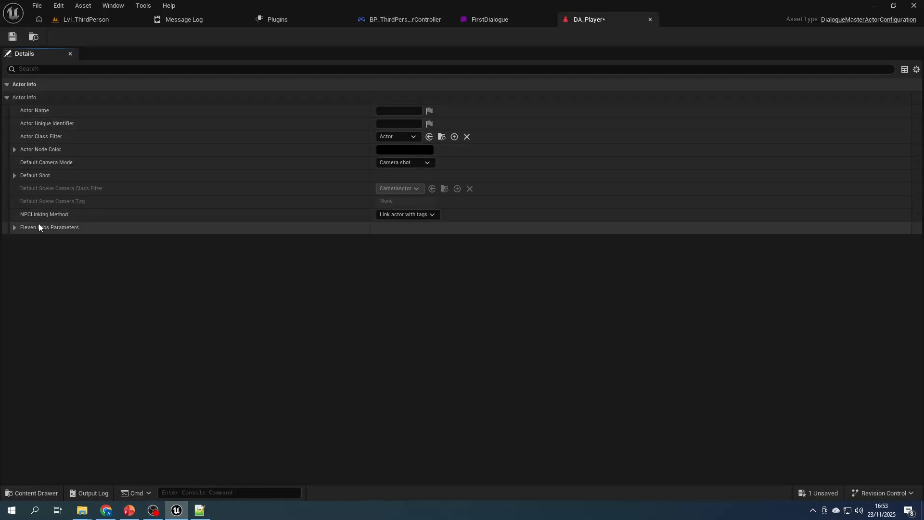
left_click(398, 110)
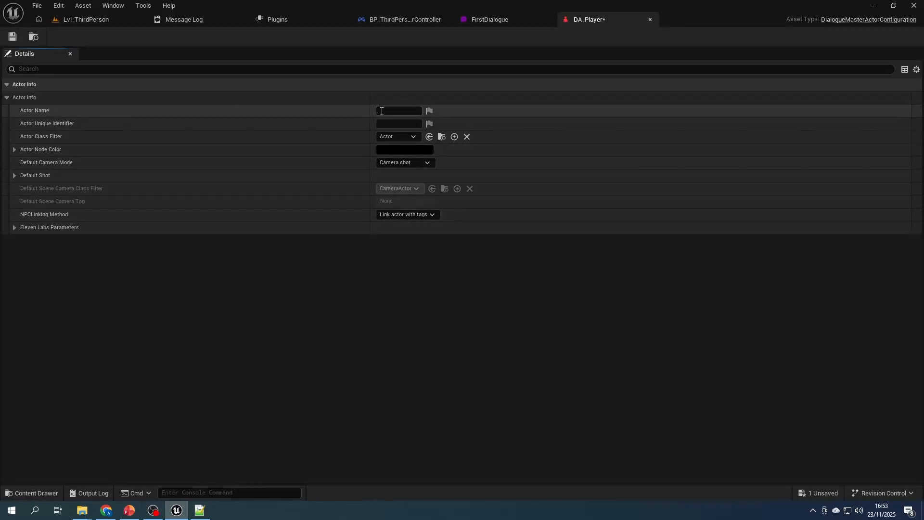
type("Karth")
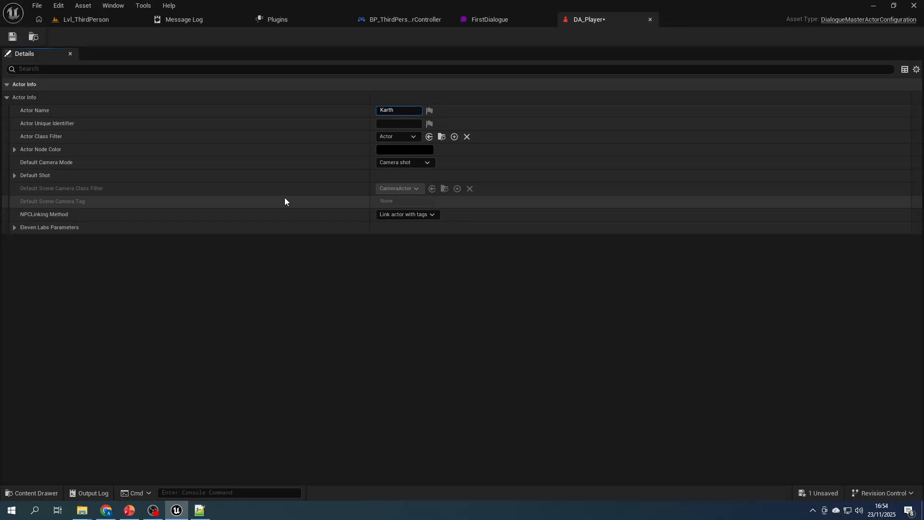
key("BackSpace")
key("BackSpace")
key("BackSpace")
key("BackSpace")
key("BackSpace")
Step: Set DA_Player's Actor Name to Player and its Actor Unique Identifier to PlayerTag
type("Player")
key("Tab")
type("PlayerTag")
key("Return")
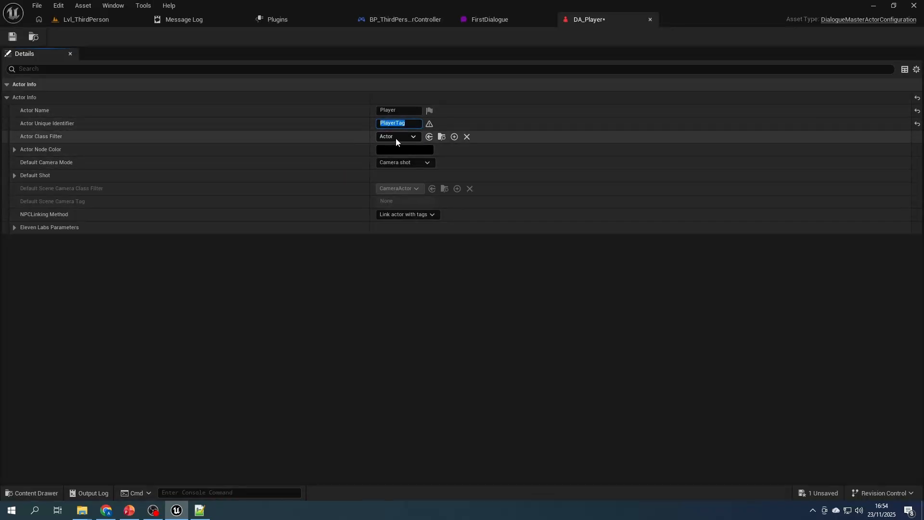
Step: Set DA_Player's Actor Class Filter to BP_ThirdPersonCharacter
left_click(414, 137)
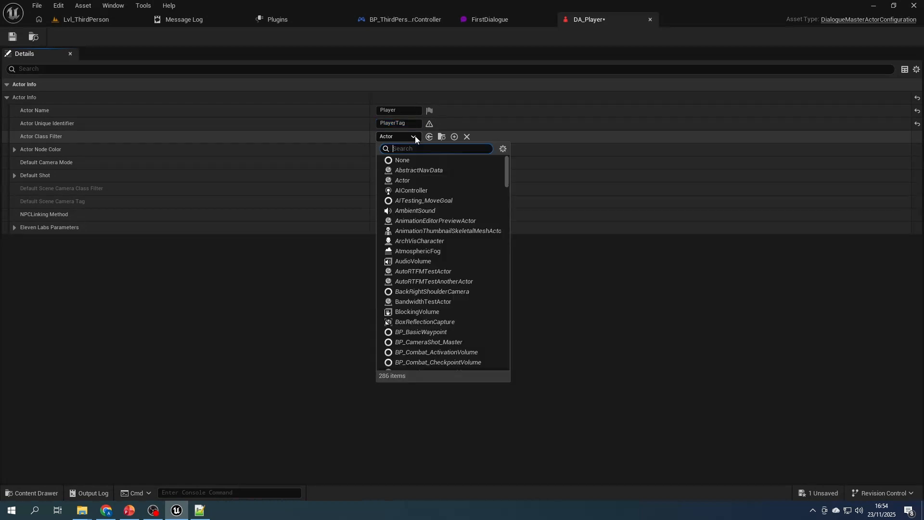
type("thir")
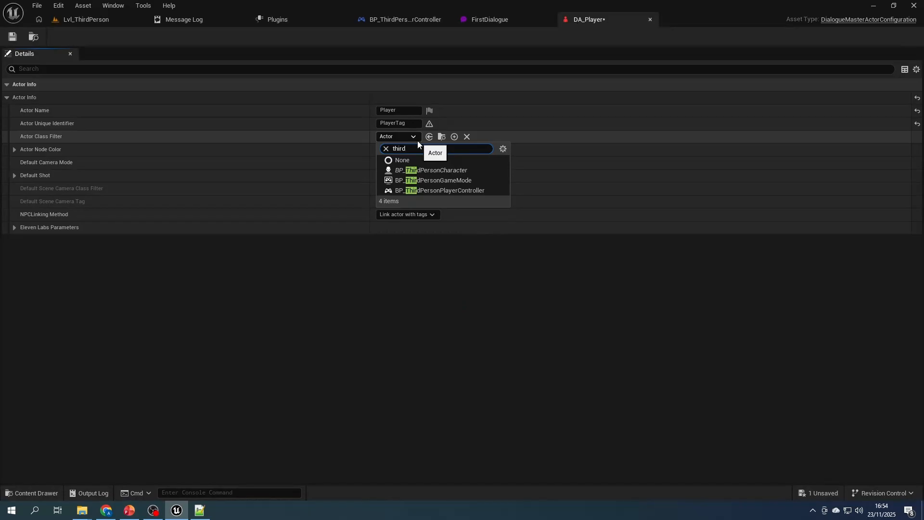
type("d")
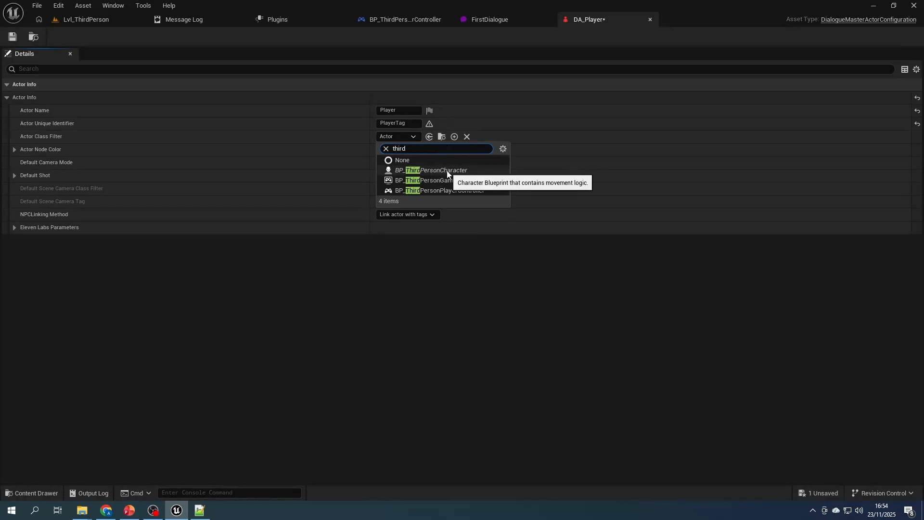
left_click(447, 170)
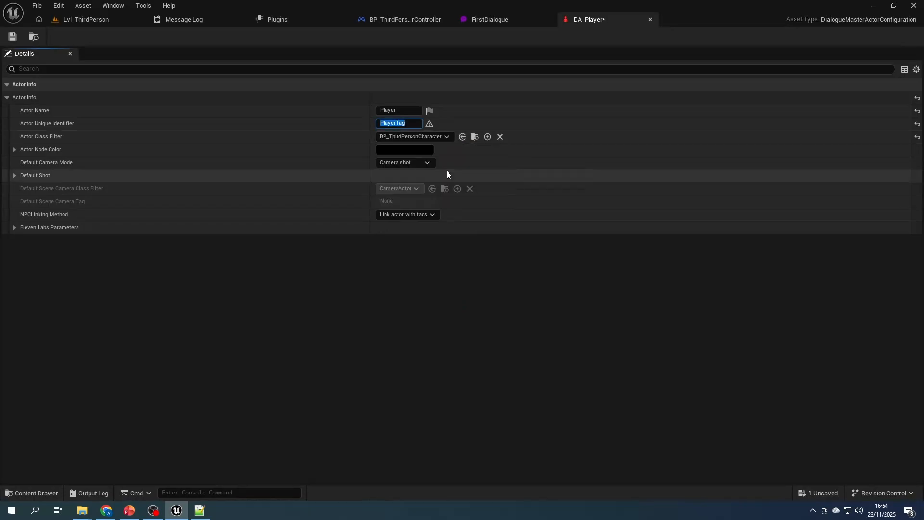
Step: Set DA_Player's Actor Node Color to light blue, hex 00C7FFFF
left_click(392, 150)
left_click_drag(447, 225, 406, 202)
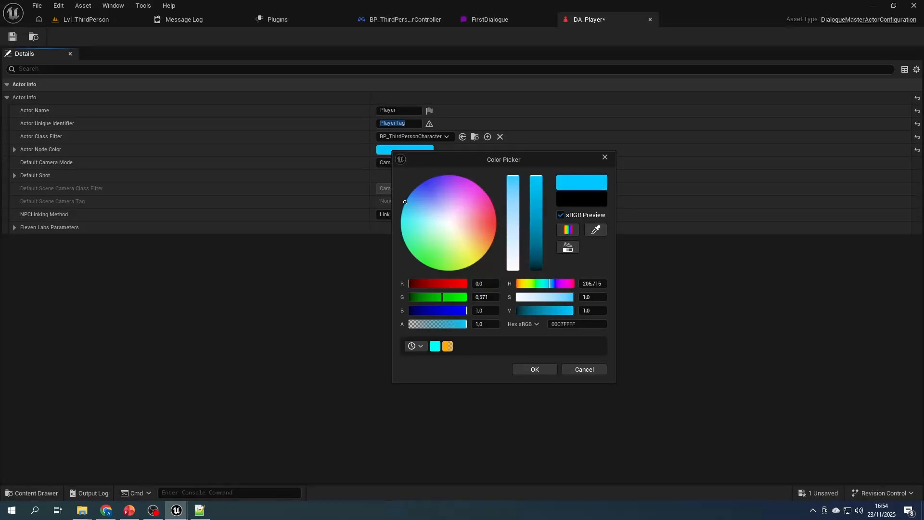
left_click(527, 371)
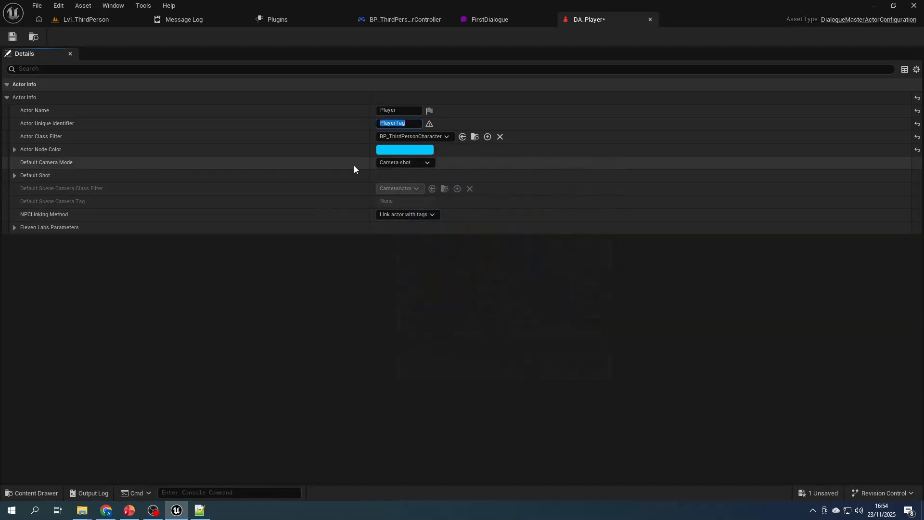
Step: Keep Default Camera Mode on Camera shot, set the Default Shot to FrontRightPlayerCamera and review its Camera Additive Offset
left_click(418, 162)
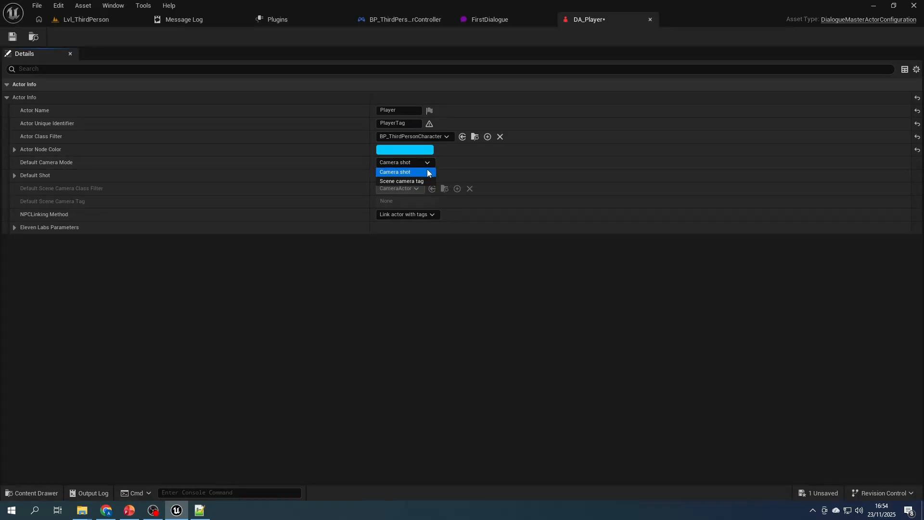
left_click(391, 172)
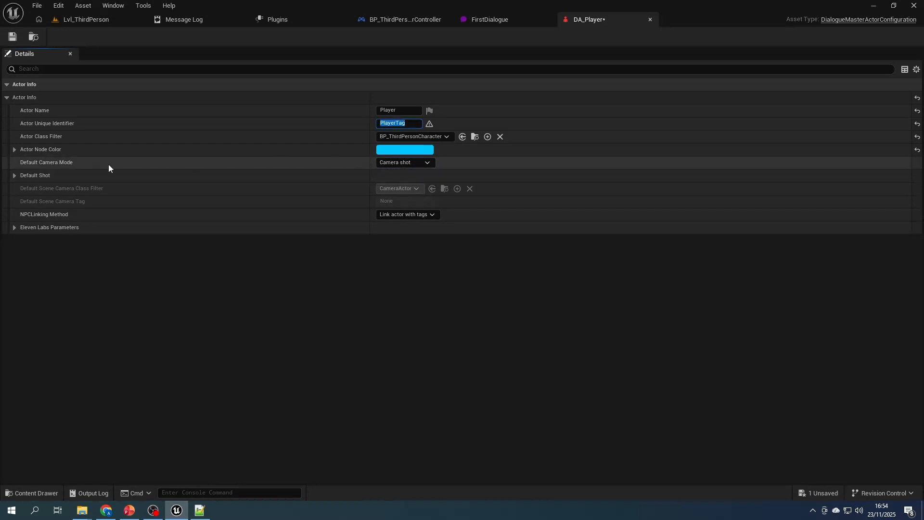
left_click(15, 175)
left_click(399, 190)
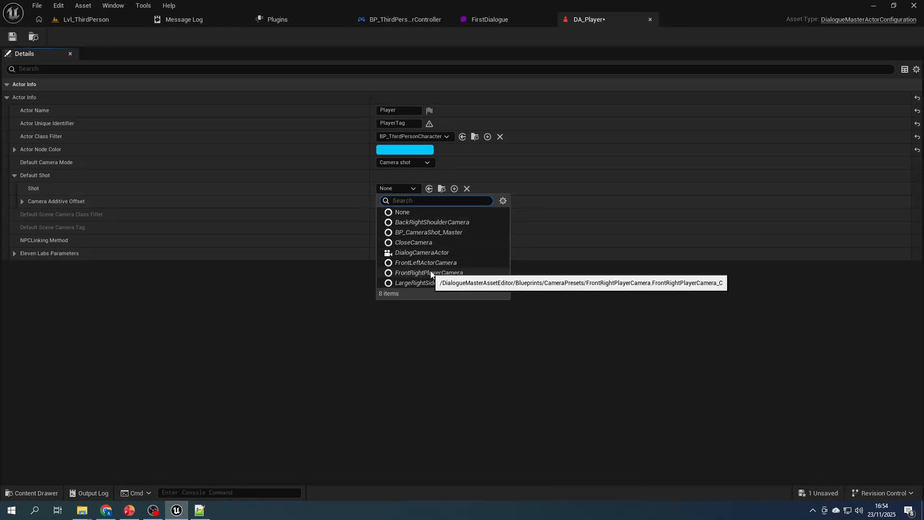
left_click(470, 273)
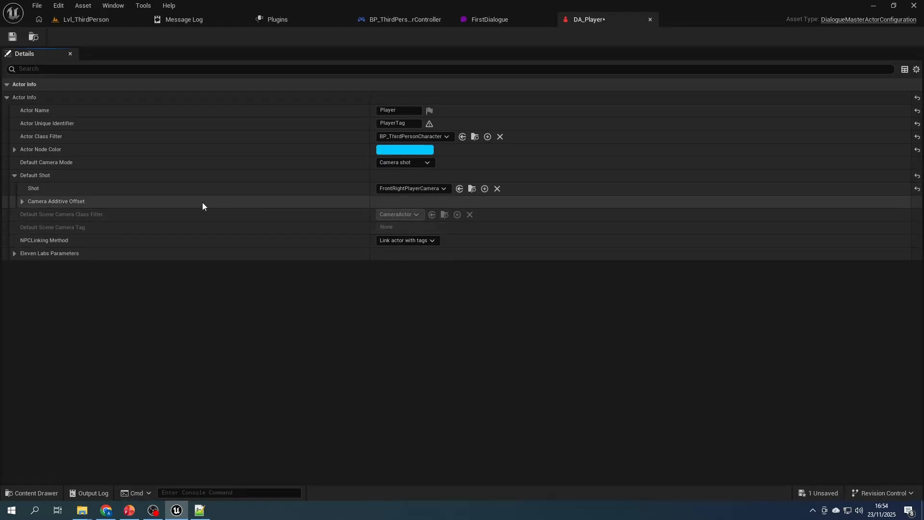
left_click(22, 202)
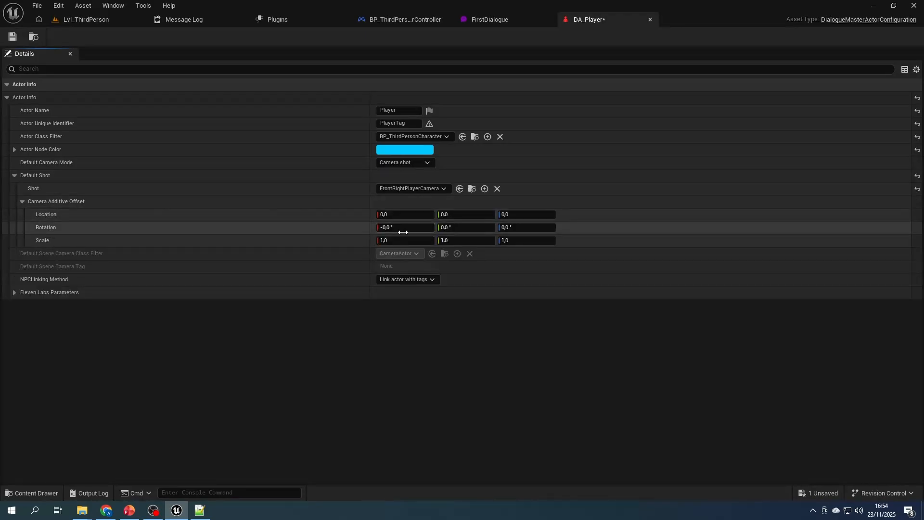
left_click(22, 201)
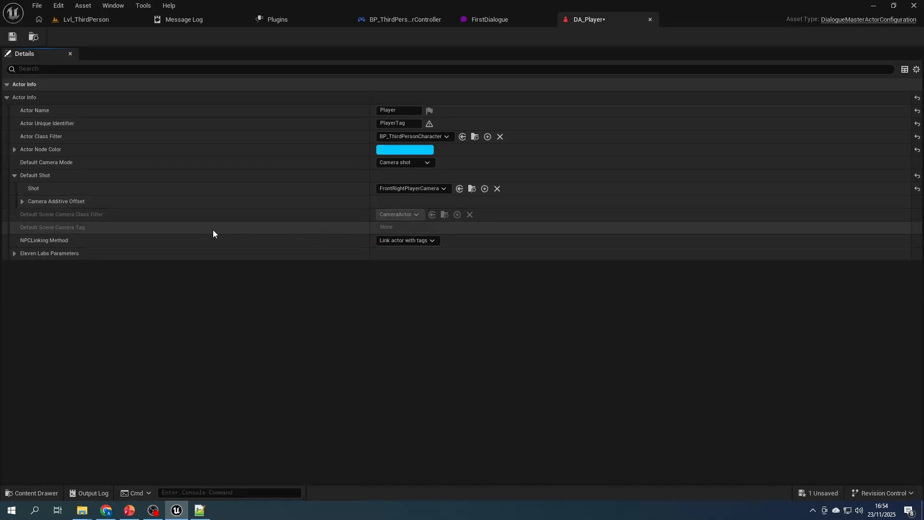
Step: Keep the NPCLinking Method on Link actor with tags, review the Eleven Labs Parameters and save DA_Player
left_click(407, 241)
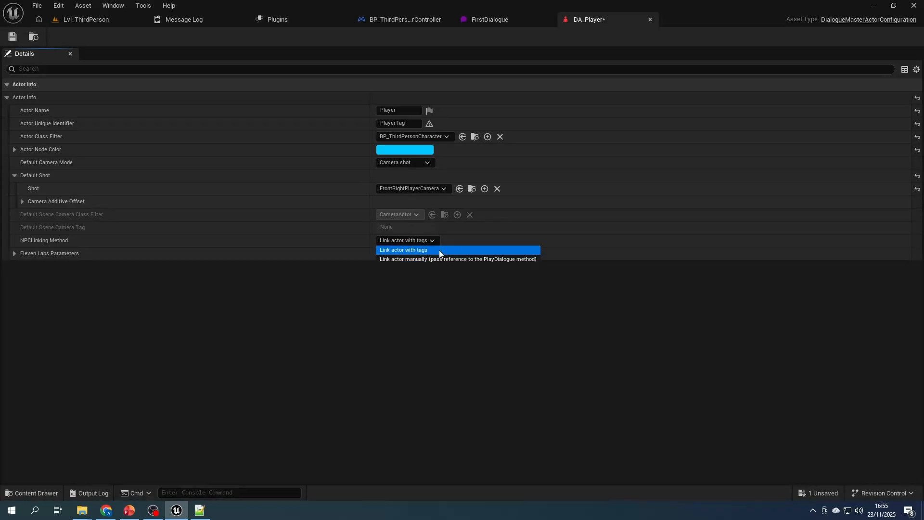
left_click(416, 251)
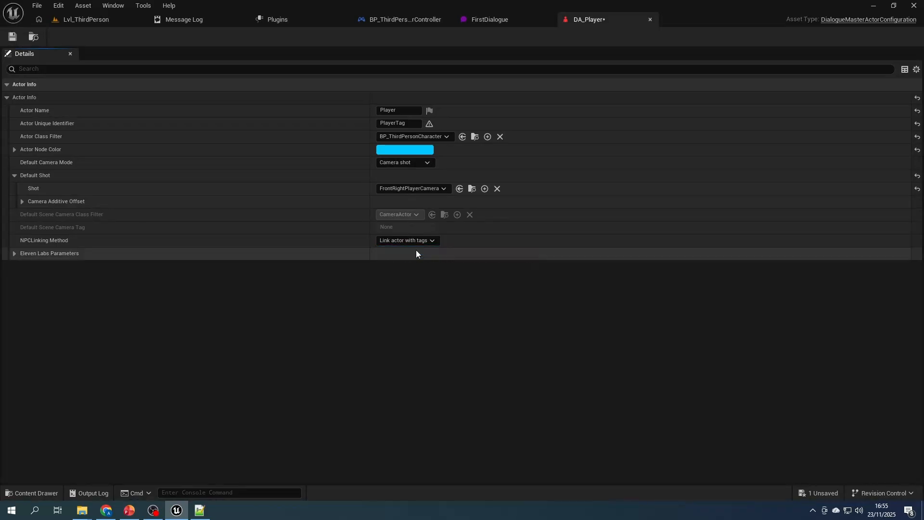
left_click(16, 253)
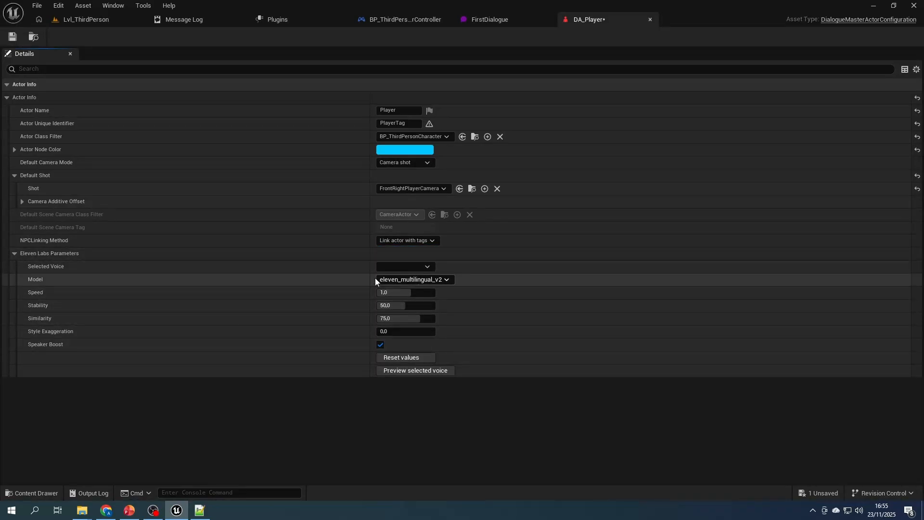
left_click(15, 253)
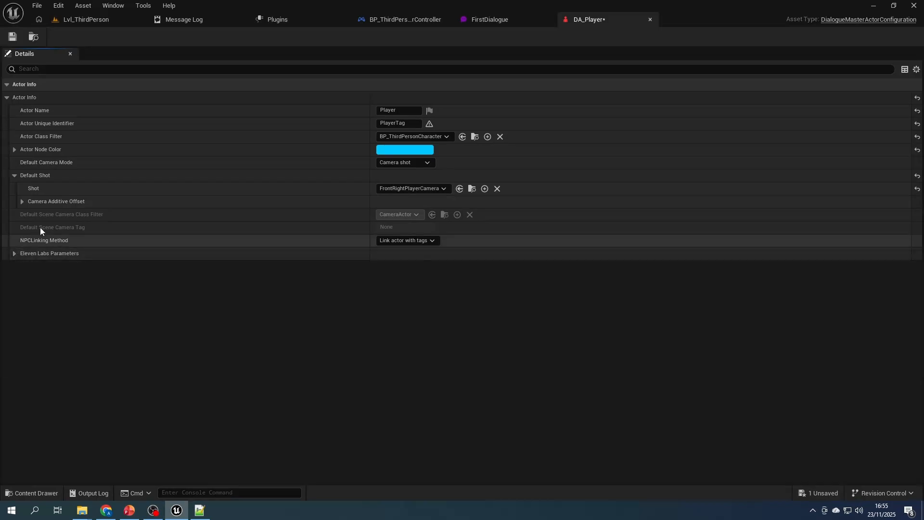
left_click(14, 37)
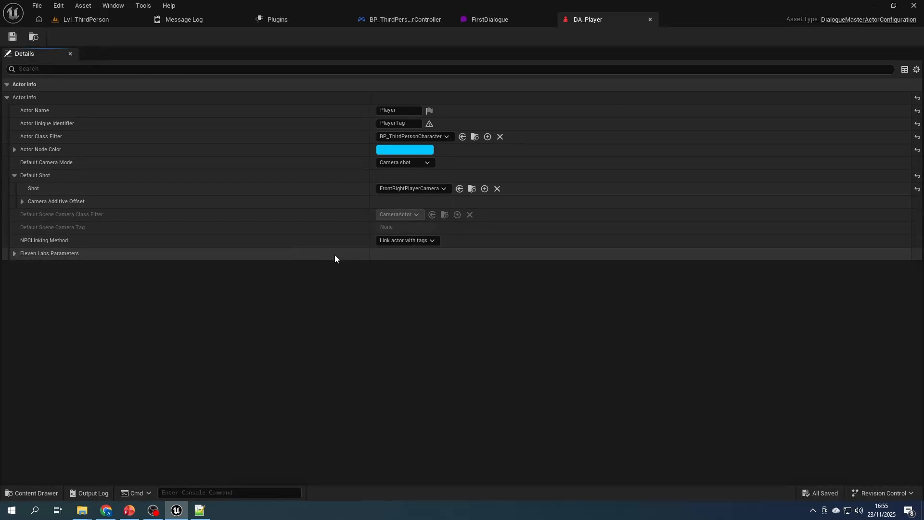
Step: In FirstDialogue, assign DA_Player as the Speaker Configuration of the Player Actor Configuration
left_click(496, 19)
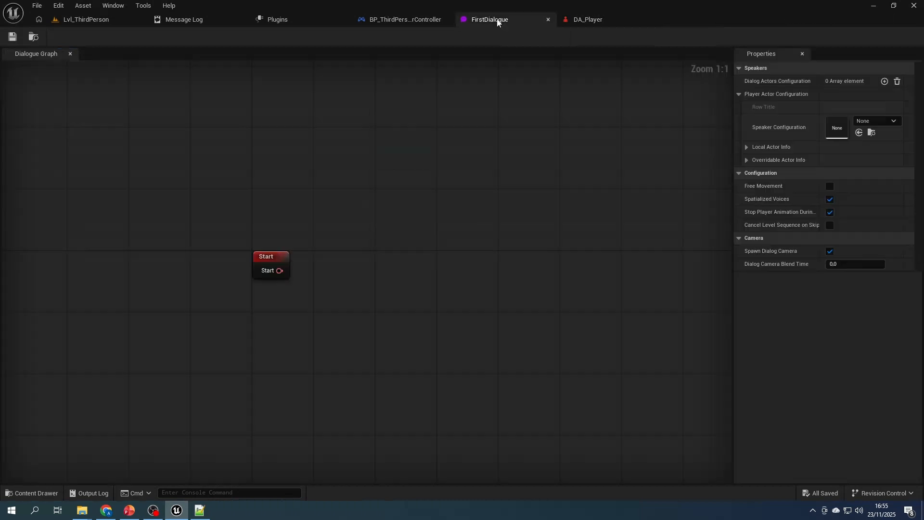
left_click(873, 120)
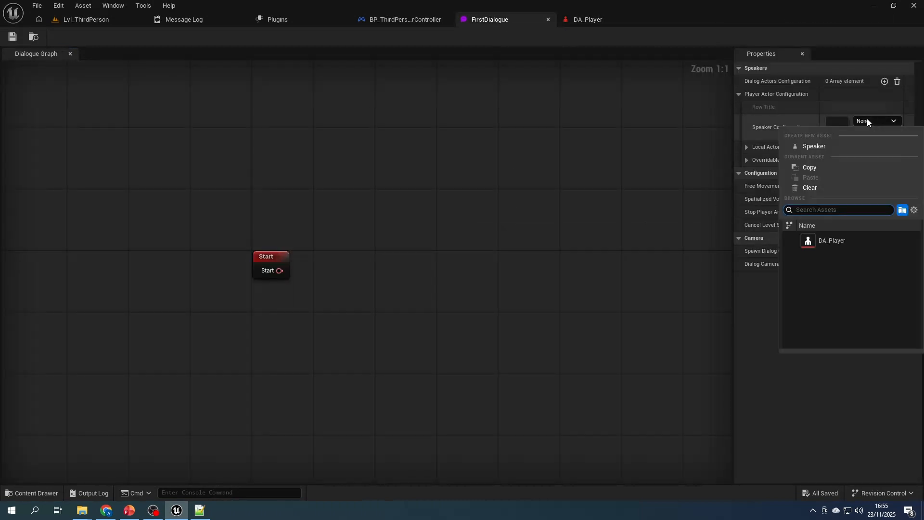
left_click(824, 238)
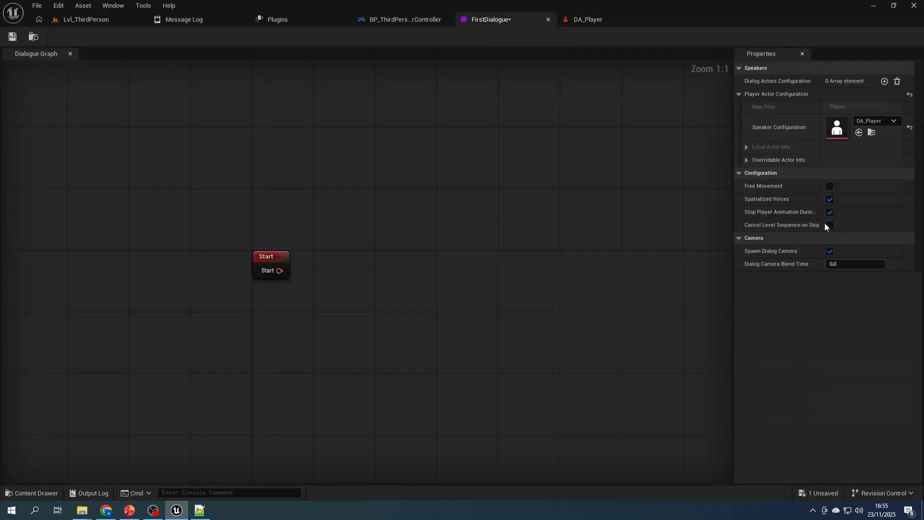
Step: Add a new dialog node for Player beside the Start node in the dialogue graph
right_click(322, 249)
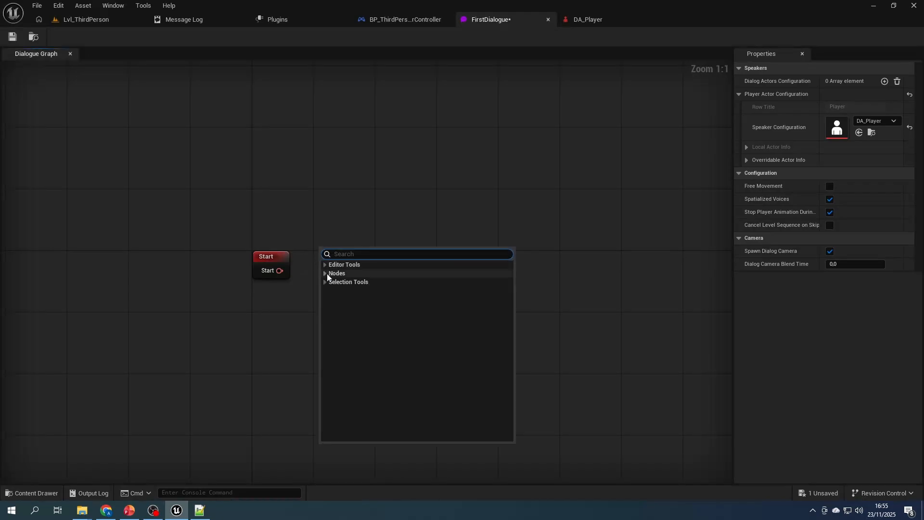
left_click(327, 265)
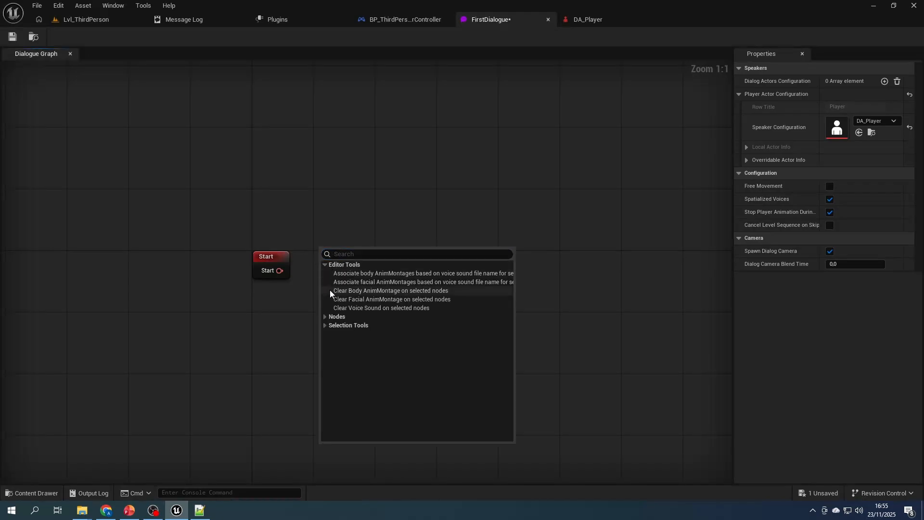
left_click(324, 316)
left_click(325, 352)
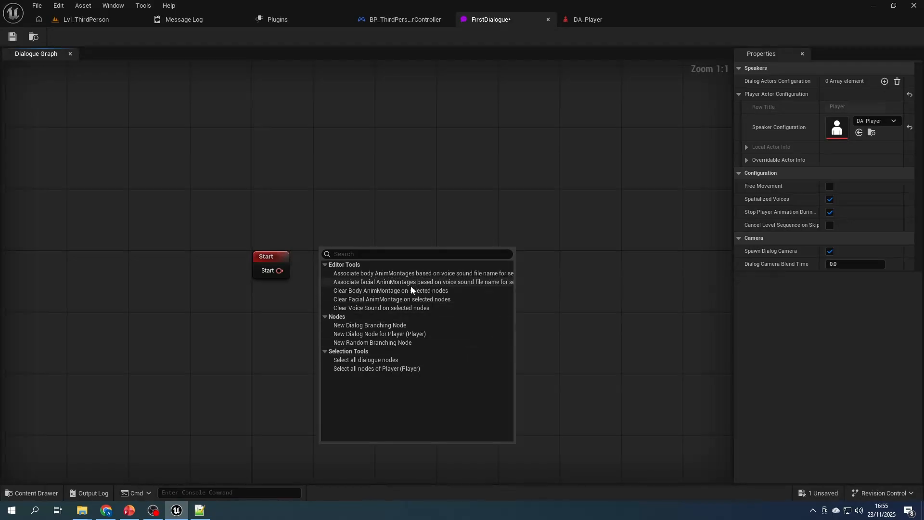
left_click(394, 334)
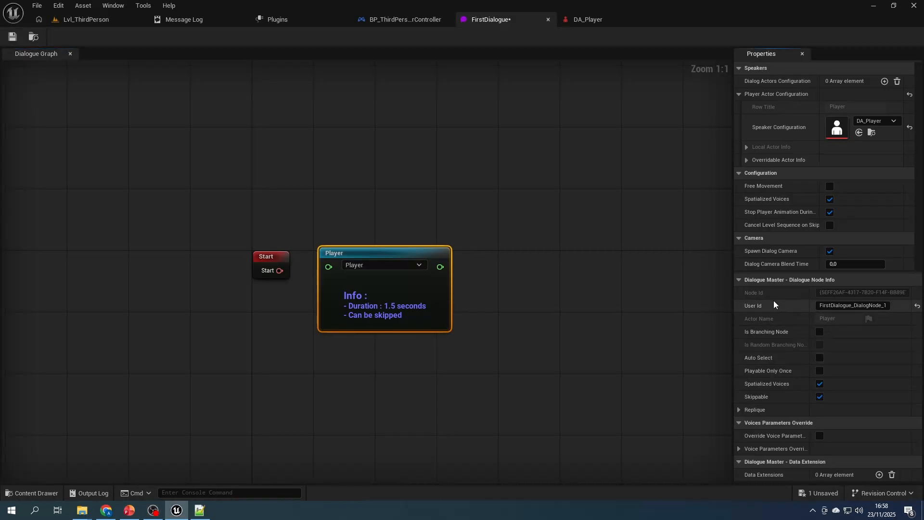
Step: Examine the Player node's Replique settings, including the Duration Type options, sounds, animations, cameras, level sequence and prerequisites
left_click(739, 409)
scroll(762, 385, "down", 5)
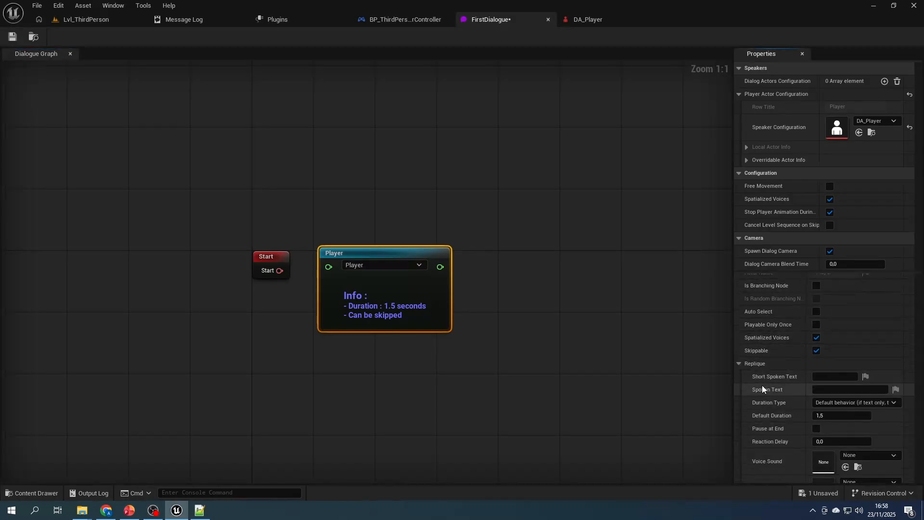
scroll(762, 384, "down", 1)
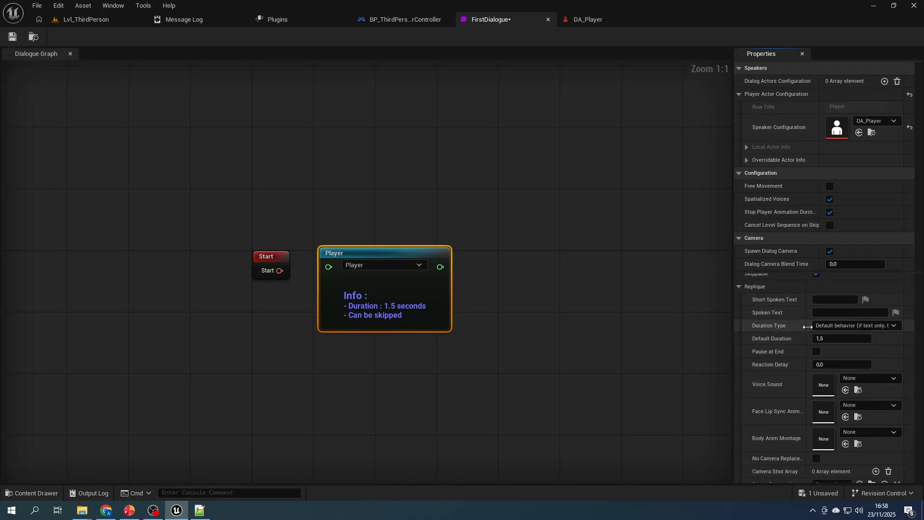
left_click(845, 325)
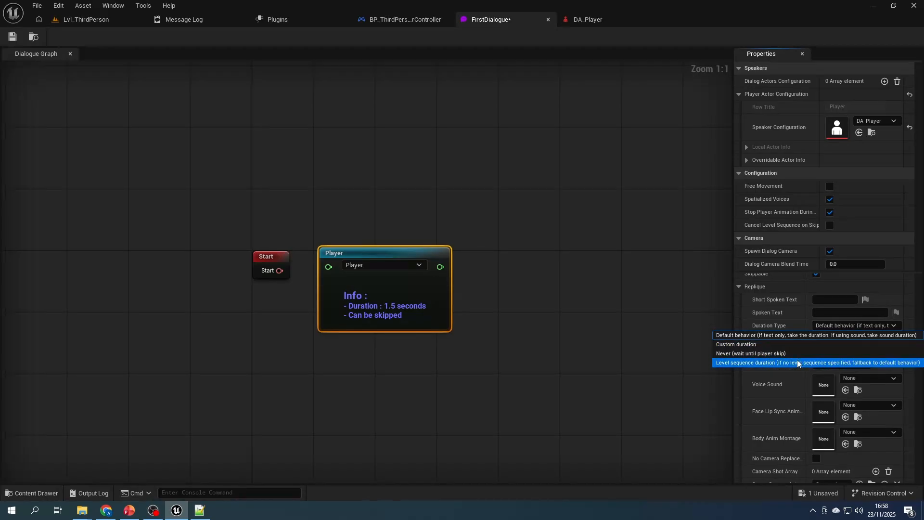
left_click(856, 334)
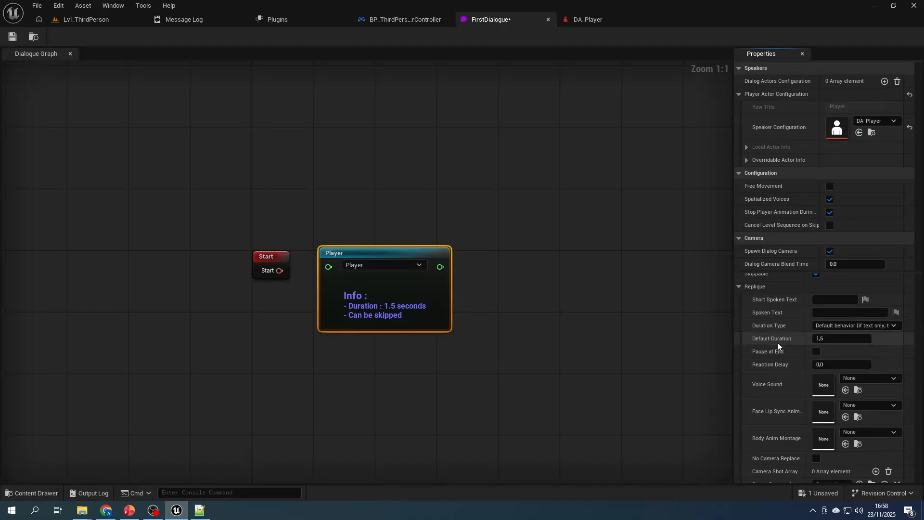
scroll(778, 342, "down", 2)
scroll(780, 340, "down", 1)
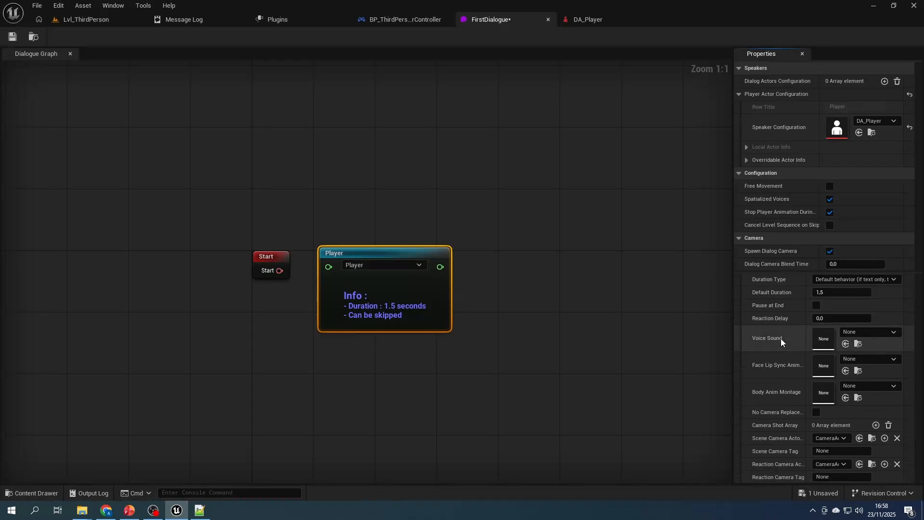
scroll(781, 339, "down", 1)
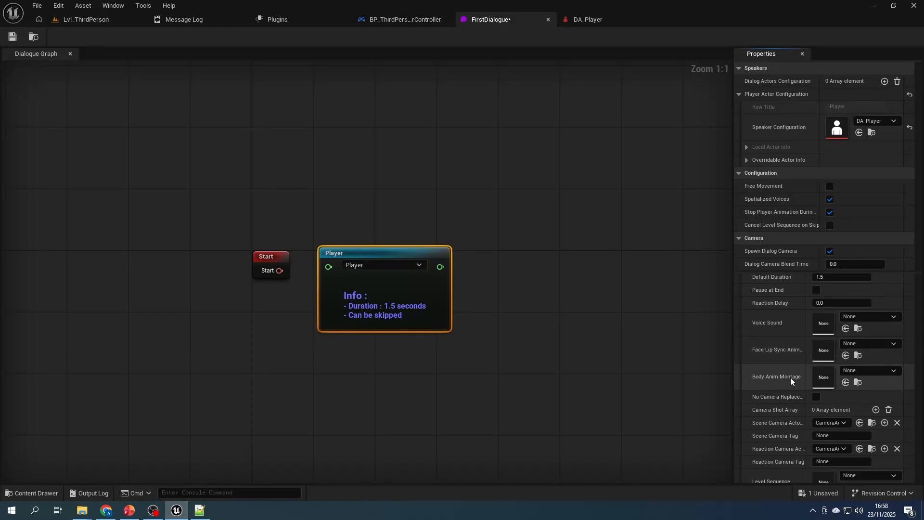
scroll(791, 377, "down", 3)
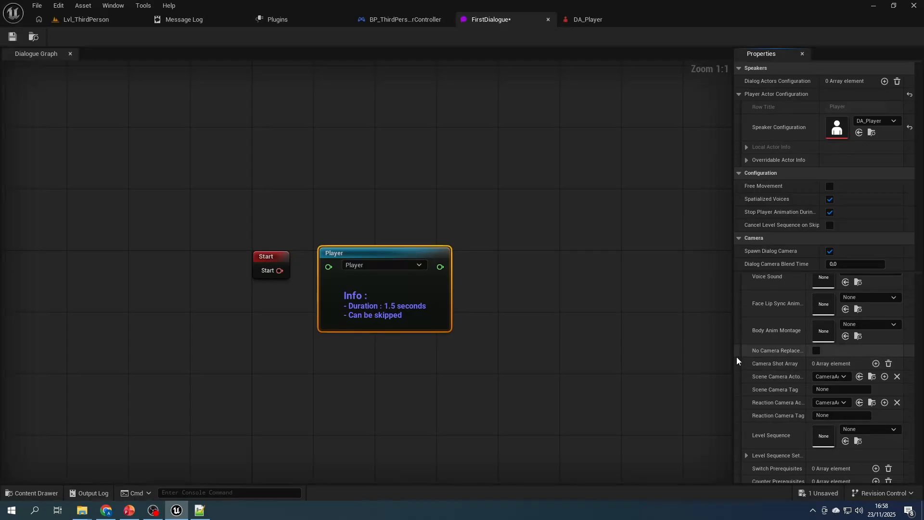
left_click_drag(732, 356, 667, 356)
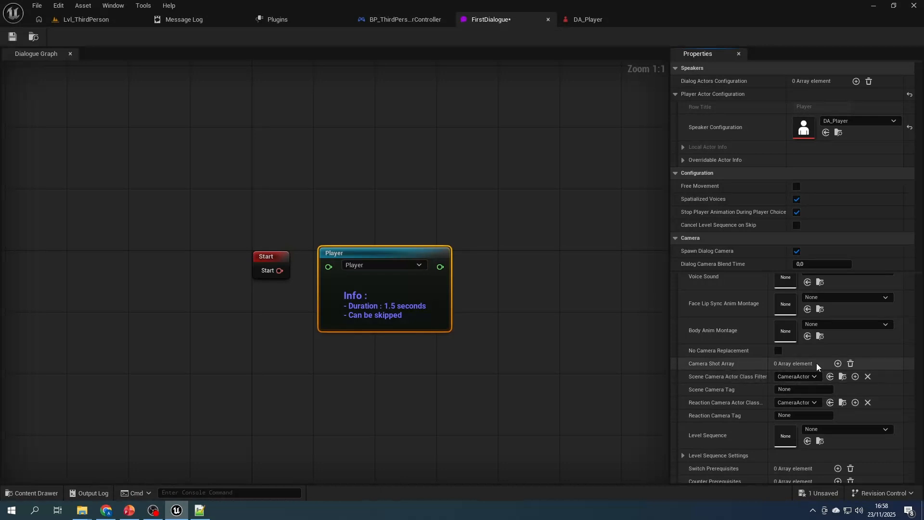
scroll(714, 358, "down", 2)
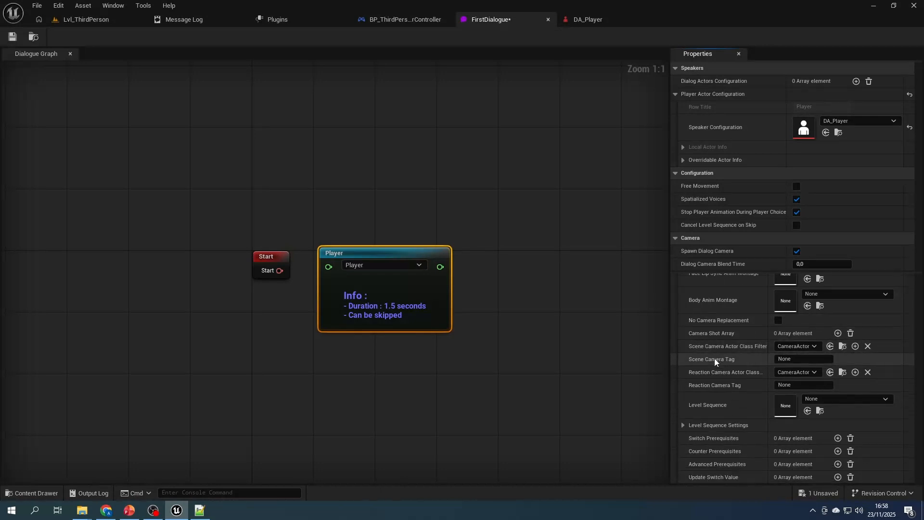
scroll(714, 358, "down", 2)
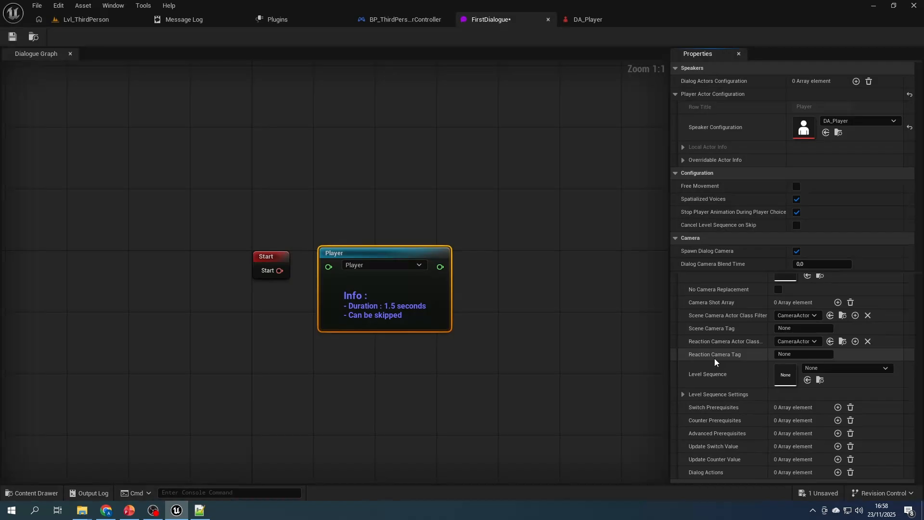
scroll(715, 360, "down", 1)
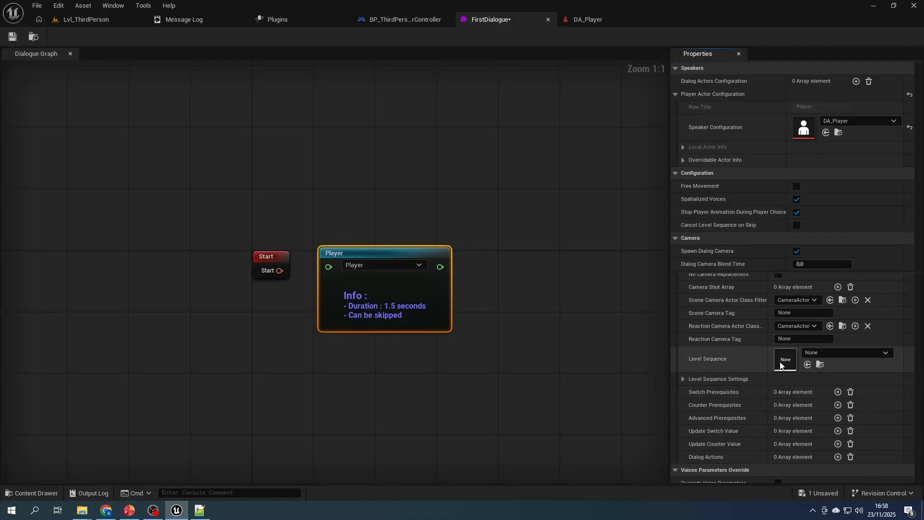
Step: Examine the Player node's Level Sequence Settings, Voice Parameters Override and Data Extensions
left_click(683, 379)
scroll(712, 397, "down", 4)
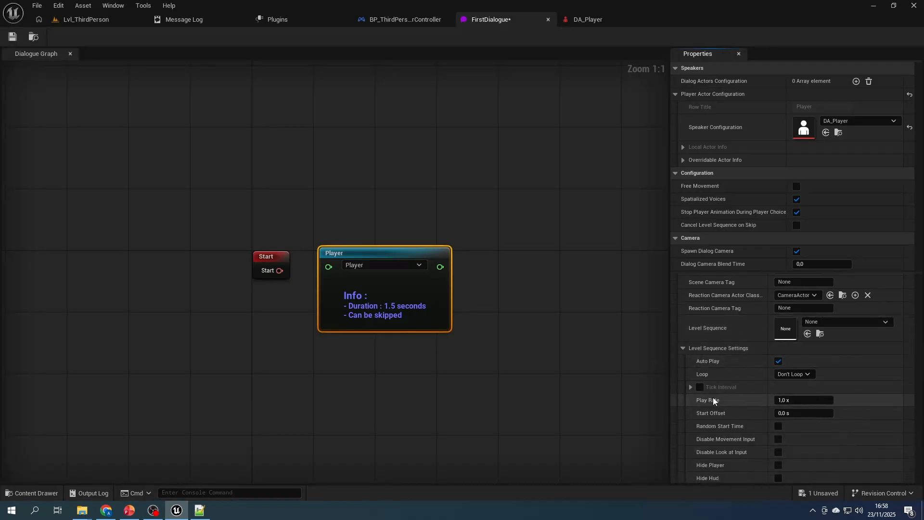
scroll(712, 397, "down", 2)
scroll(708, 383, "up", 3)
left_click(683, 301)
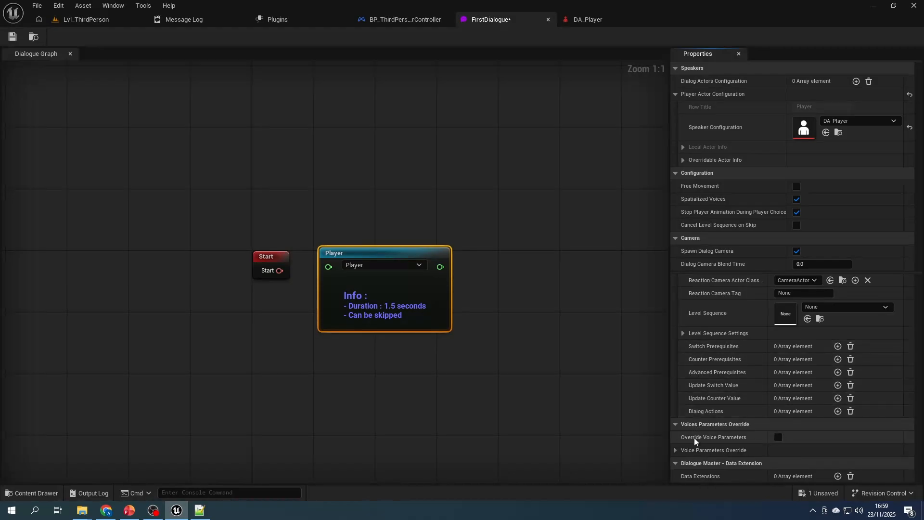
left_click(676, 451)
scroll(717, 431, "down", 3)
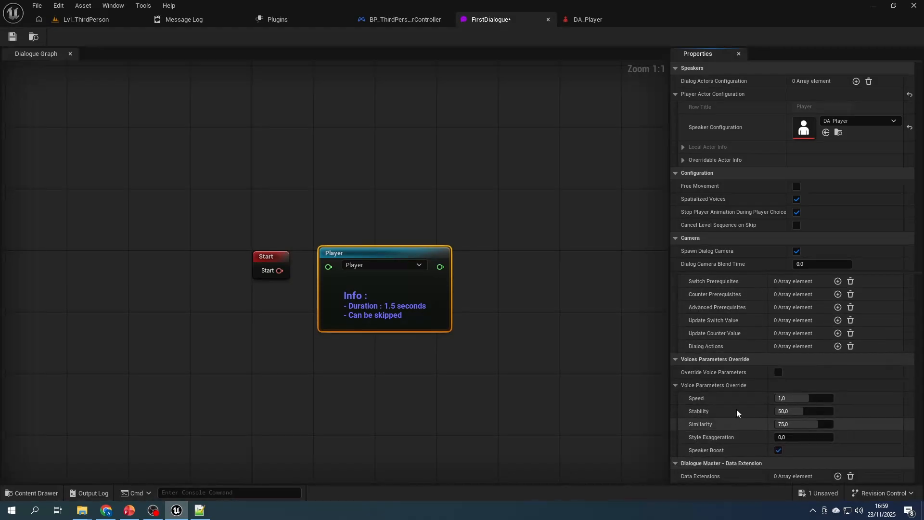
left_click(674, 386)
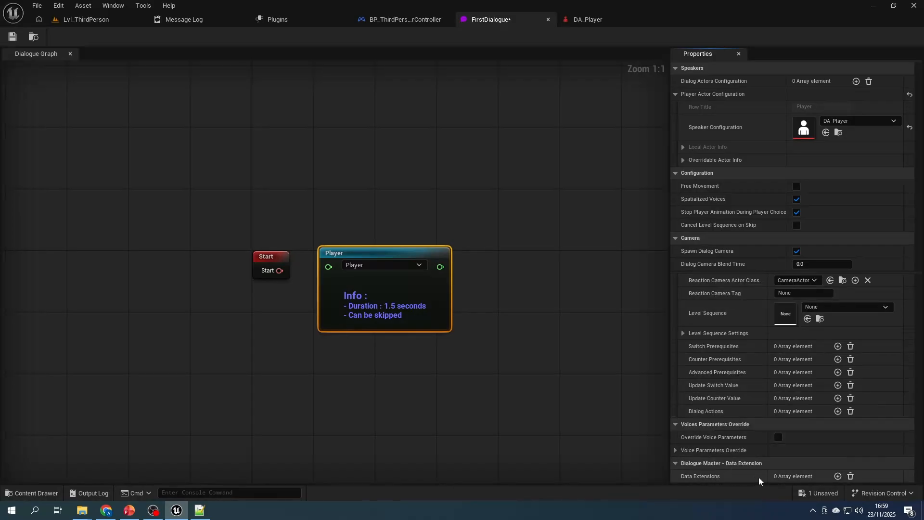
Step: Set the Player node's Spoken Text to "Hello!"
scroll(730, 433, "up", 3)
scroll(721, 409, "up", 9)
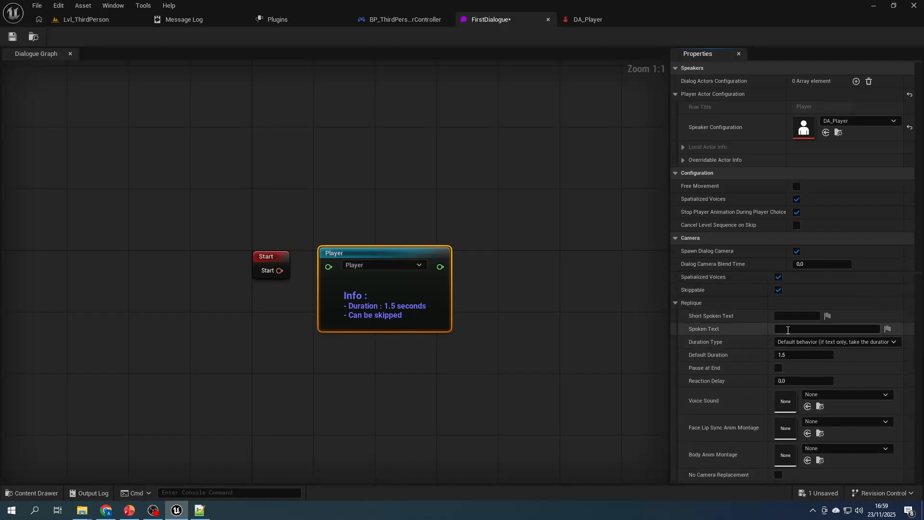
left_click(788, 330)
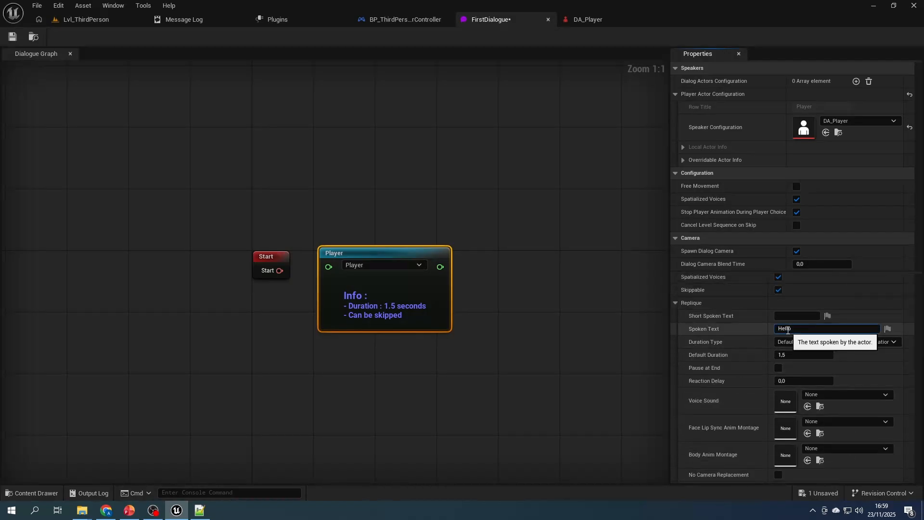
key("Return")
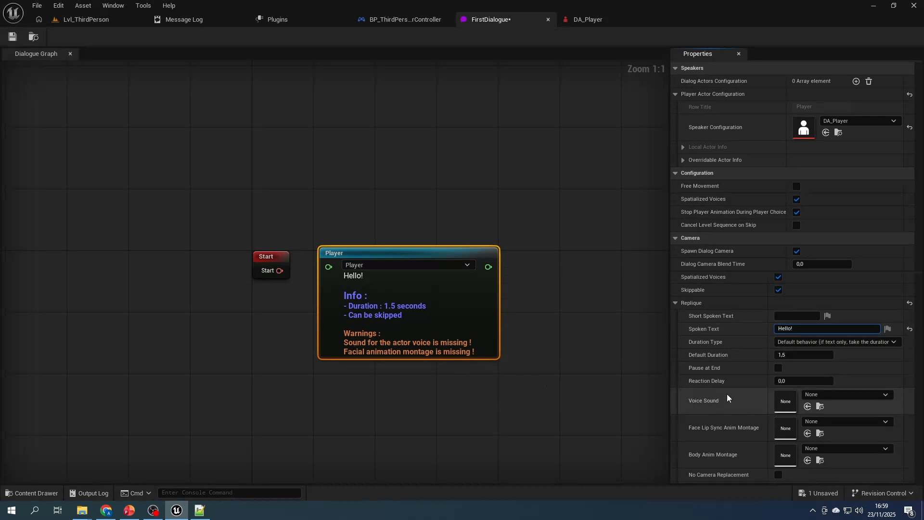
Step: Open the Dialogue Master - Dialogue Editor page of the Project Settings and review the missing sound and animation warning options
scroll(728, 398, "down", 2)
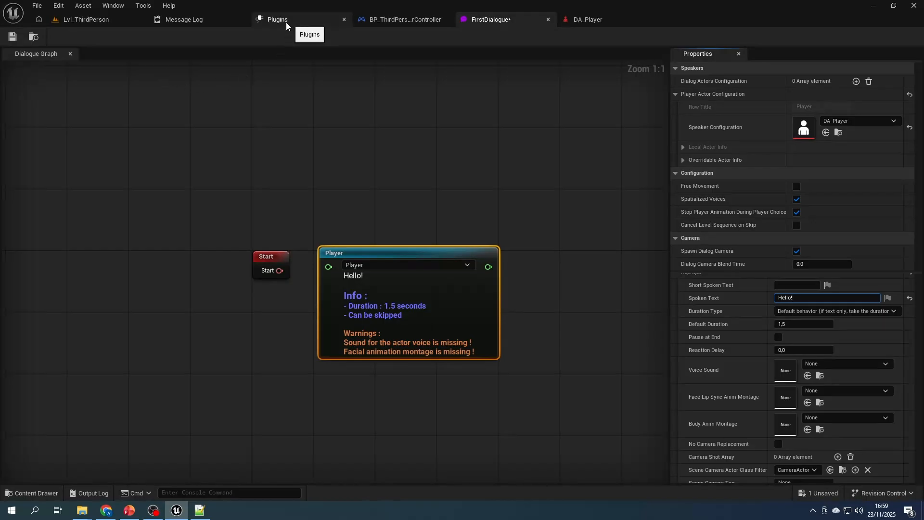
left_click(60, 6)
left_click(89, 89)
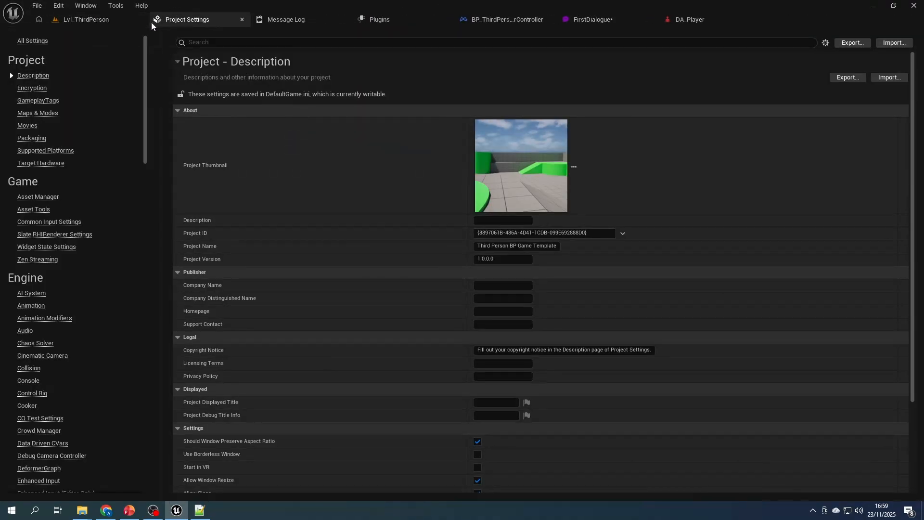
scroll(53, 252, "down", 15)
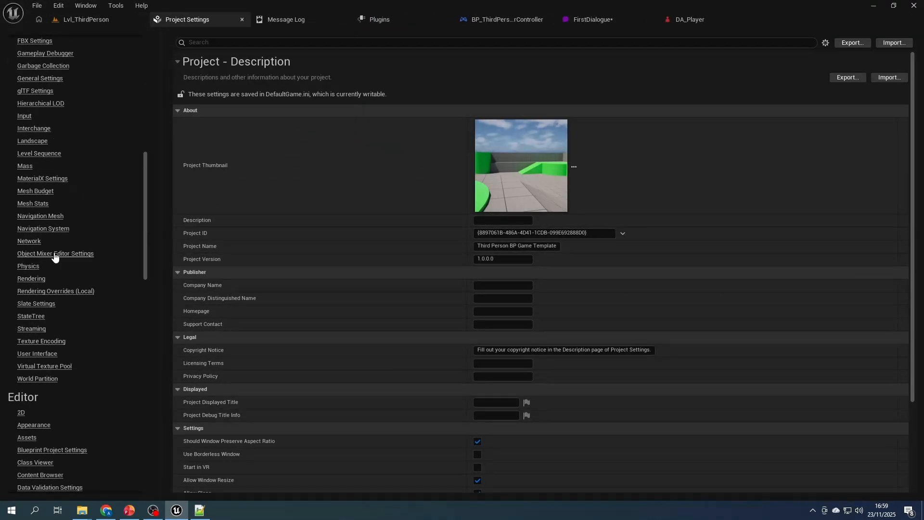
scroll(56, 253, "down", 15)
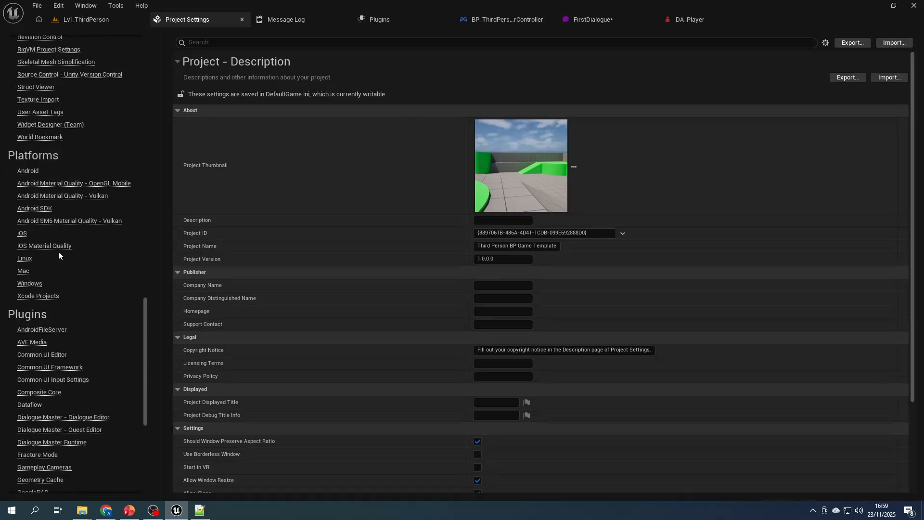
scroll(58, 255, "down", 5)
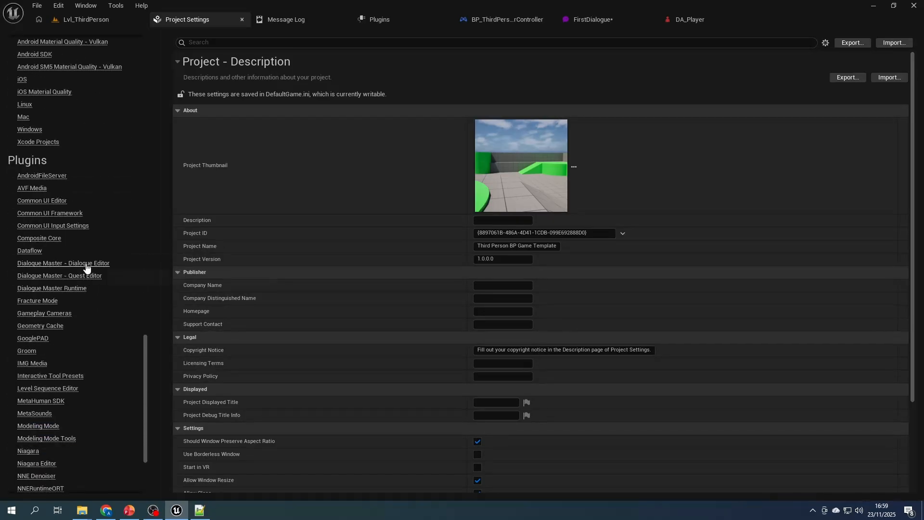
left_click(86, 264)
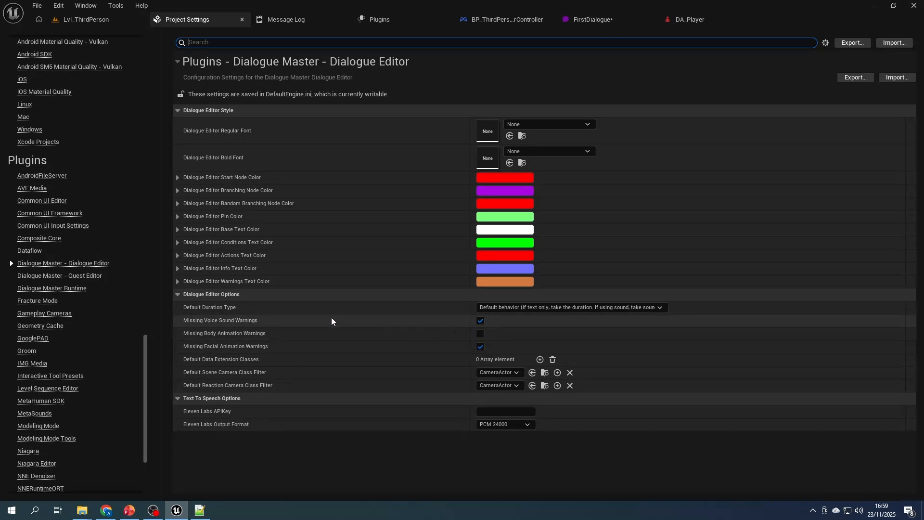
Step: In FirstDialogue, connect the Start node to the Player node and display the node types offered from the Player node's output
left_click(603, 28)
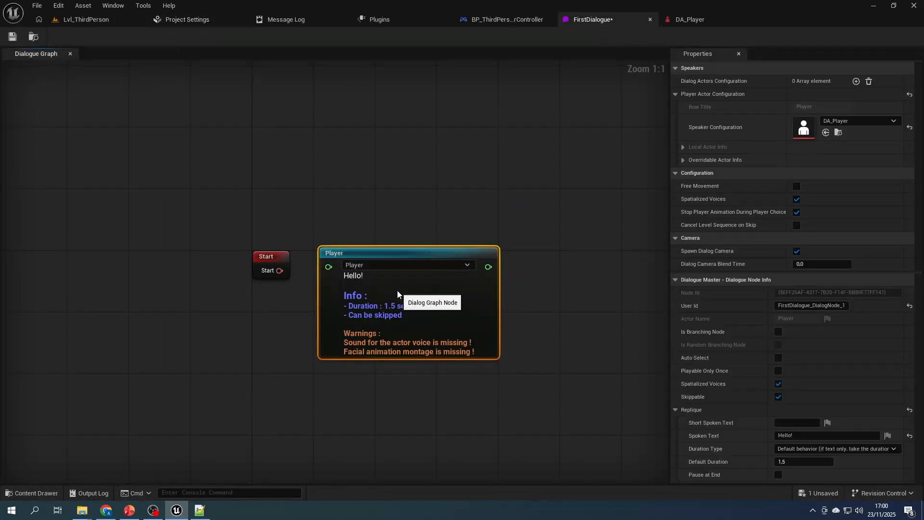
left_click_drag(283, 271, 276, 271)
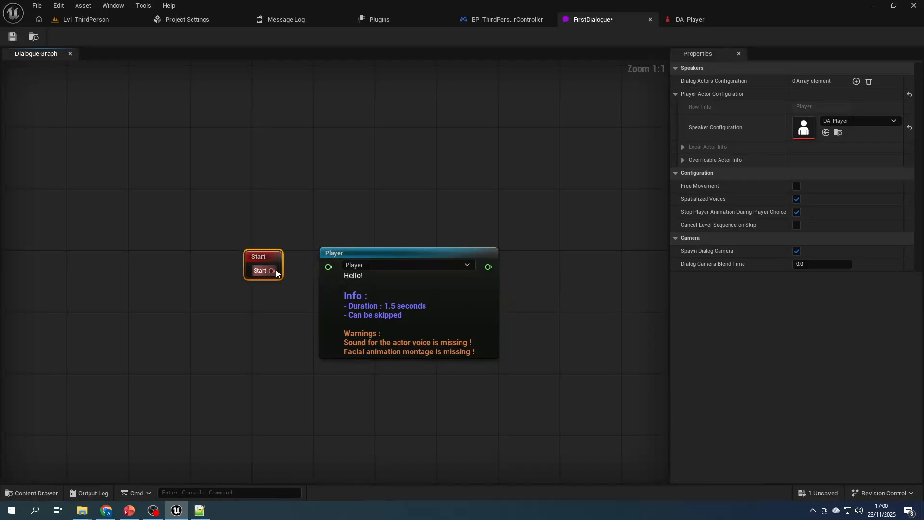
left_click_drag(331, 274, 330, 269)
left_click_drag(510, 271, 543, 269)
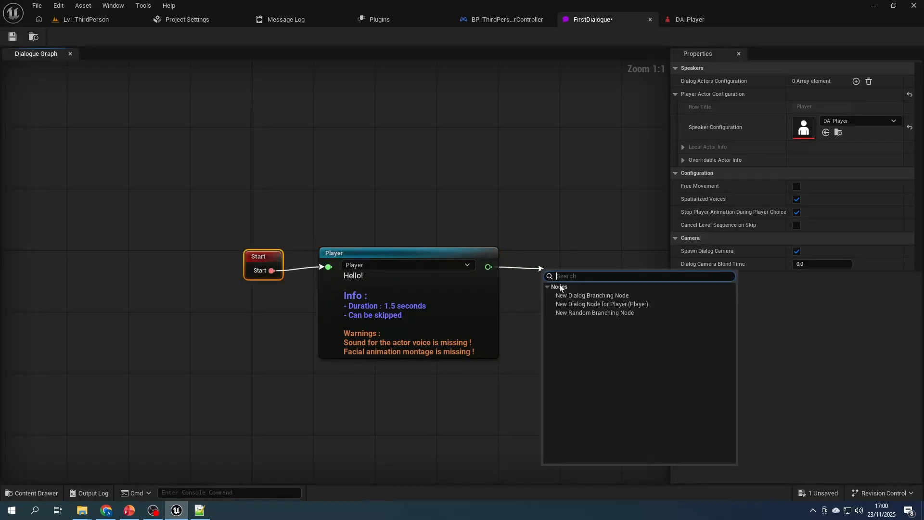
left_click(848, 359)
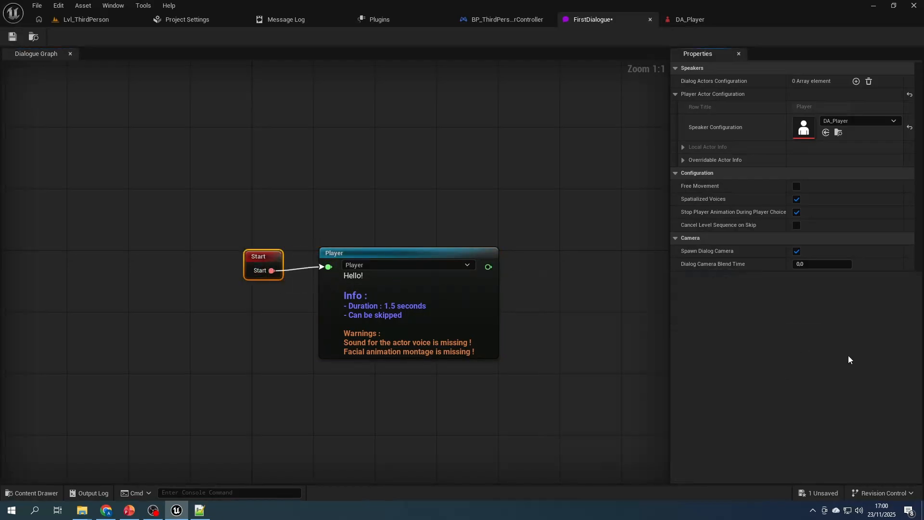
Step: Try a dialog actor named Test NPC in the list of new nodes, remove that actor and delete the Player node
left_click(856, 81)
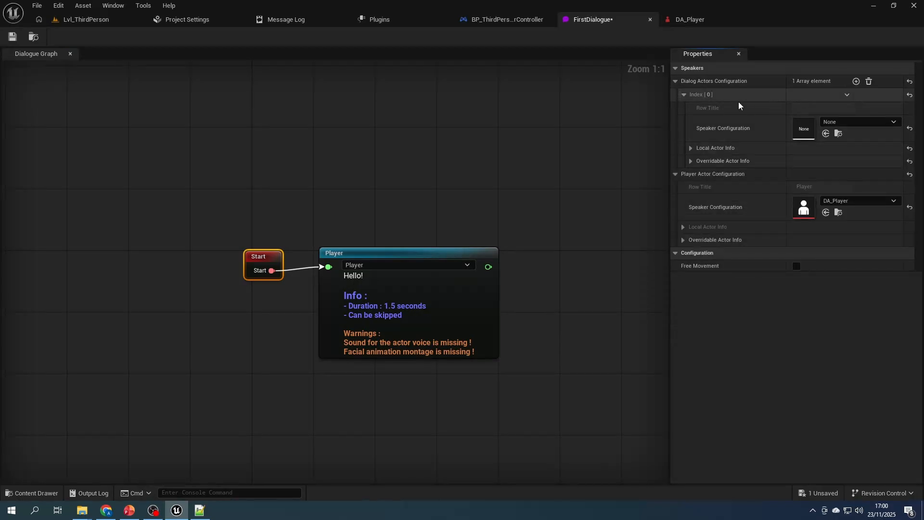
left_click(704, 150)
left_click(805, 165)
type("Test NPC")
key("Return")
left_click(695, 323)
left_click_drag(484, 265, 530, 276)
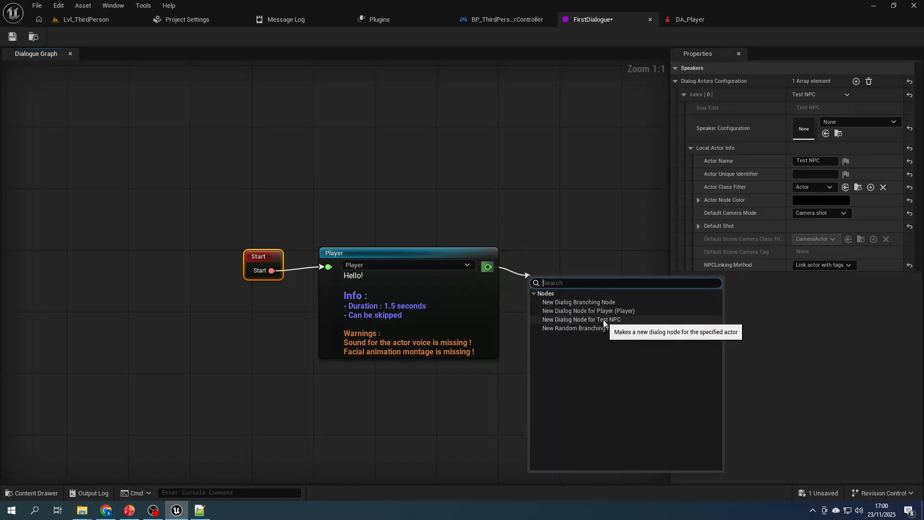
left_click(775, 334)
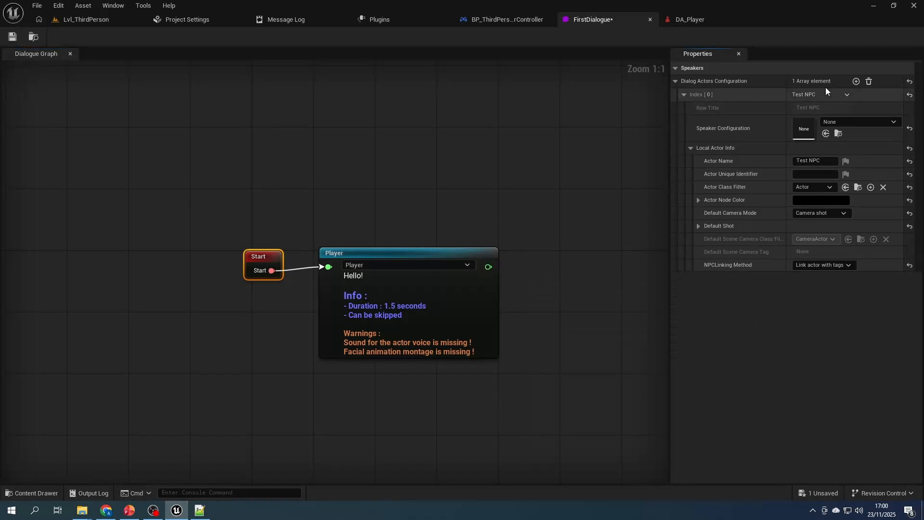
left_click(868, 82)
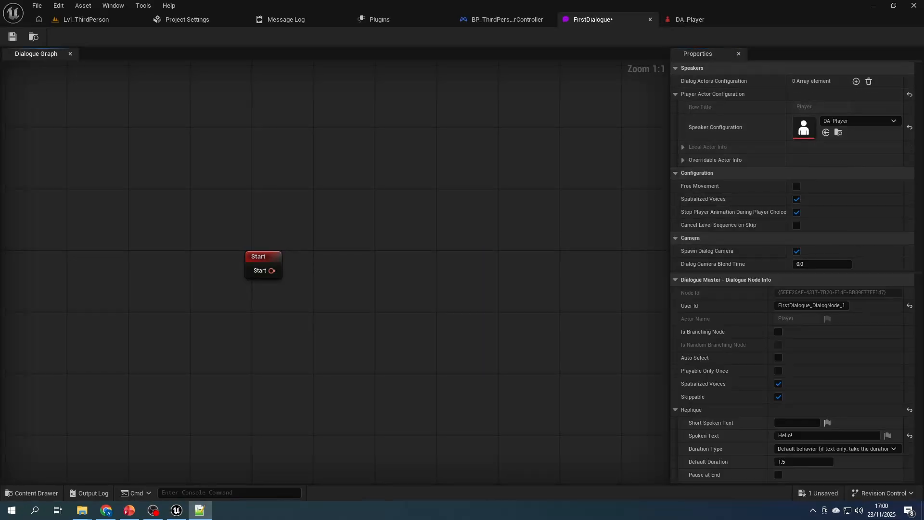
Step: Switch to Notepad++ and copy all seven Player lines of Dialogue tutorial.txt
left_click_drag(226, 199, 259, 191)
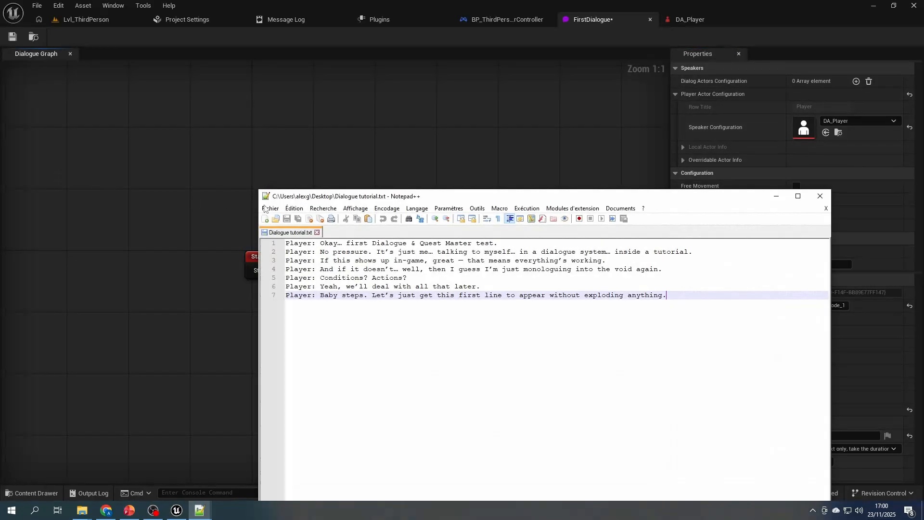
double_click(409, 199)
left_click_drag(431, 103, 23, 51)
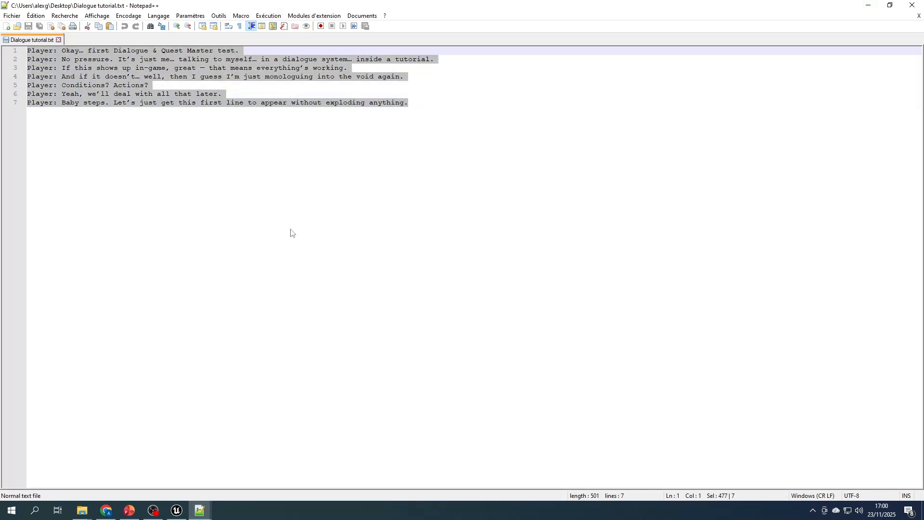
double_click(528, 14)
left_click(795, 180)
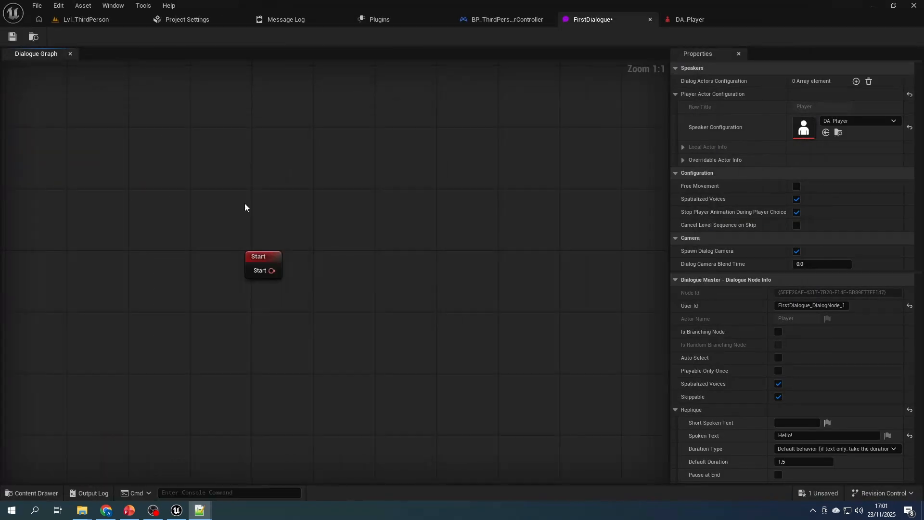
Step: Paste the copied lines into the FirstDialogue graph as Player nodes and connect the Start node to the first one
left_click(322, 249)
key("ctrl+v")
right_click_drag(473, 216, 553, 157)
left_click_drag(250, 219, 319, 212)
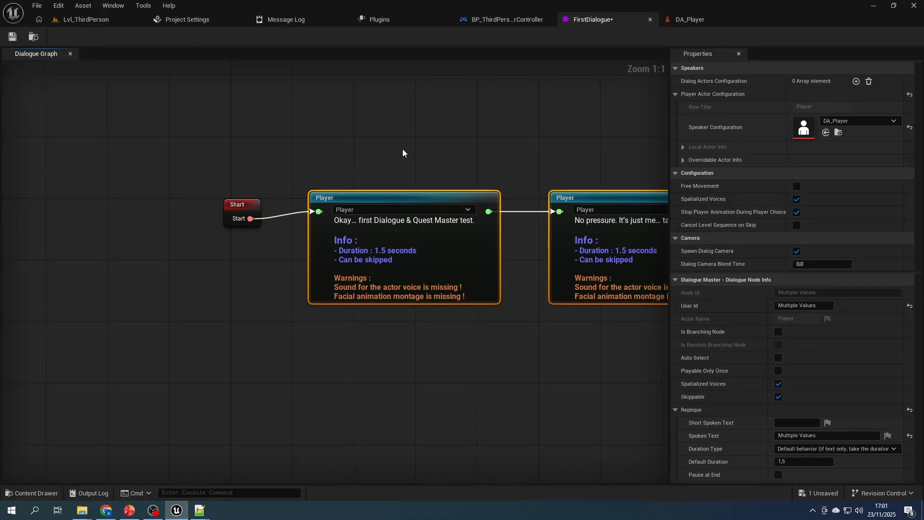
Step: Wrap the pasted Player nodes in a comment box titled "Dialogue testing lines"
scroll(381, 149, "down", 2)
scroll(407, 131, "down", 2)
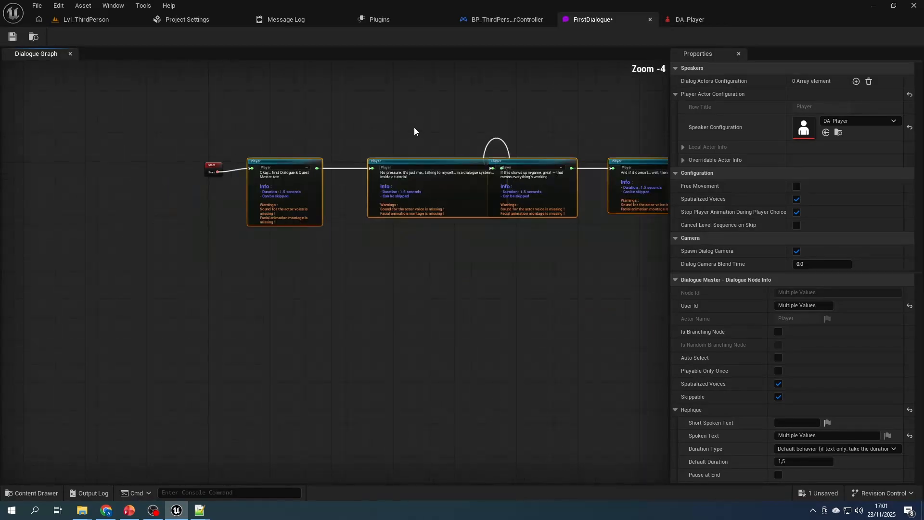
right_click_drag(445, 124, 307, 128)
mouse_move(286, 197)
left_mouse_down()
mouse_move(272, 197)
mouse_move(286, 200)
left_mouse_up()
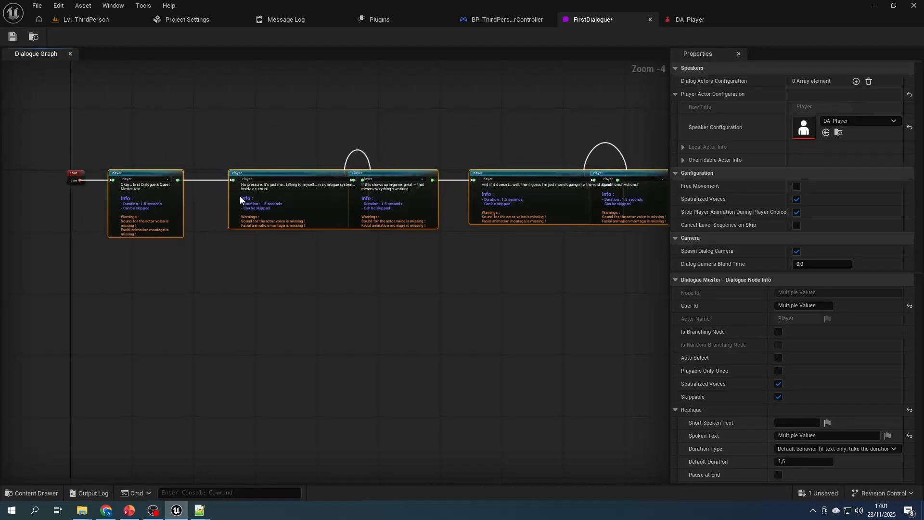
key("c")
scroll(175, 160, "up", 4)
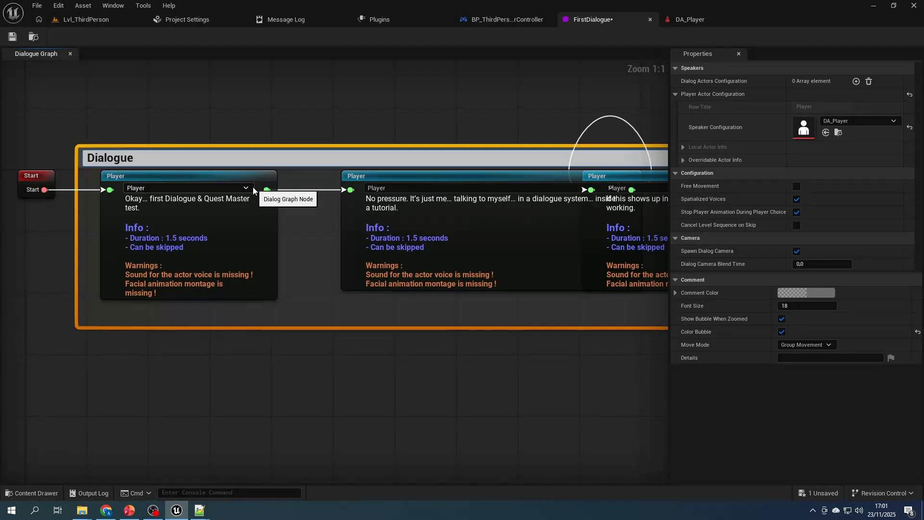
key("Return")
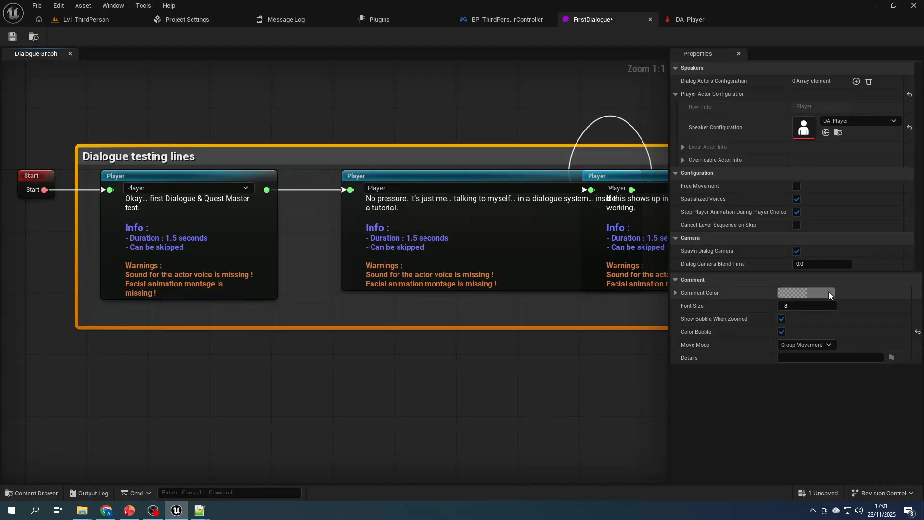
Step: Set the comment box colour to a fully opaque bright cyan, hex 00E3FFFF
left_click(806, 293)
left_click(616, 284)
left_click_drag(751, 329, 738, 242)
left_click_drag(655, 397, 682, 398)
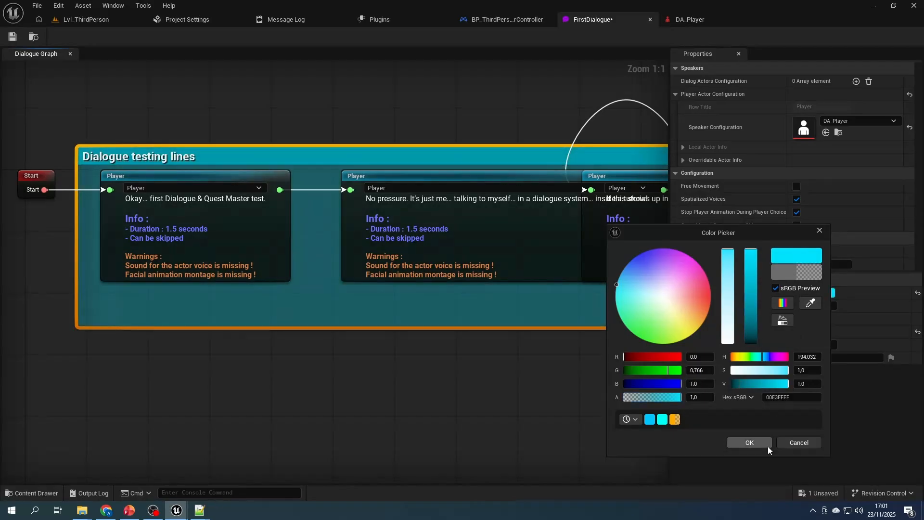
left_click(751, 442)
Step: Space out the overlapping Player nodes inside the comment box and save FirstDialogue
left_click(500, 177)
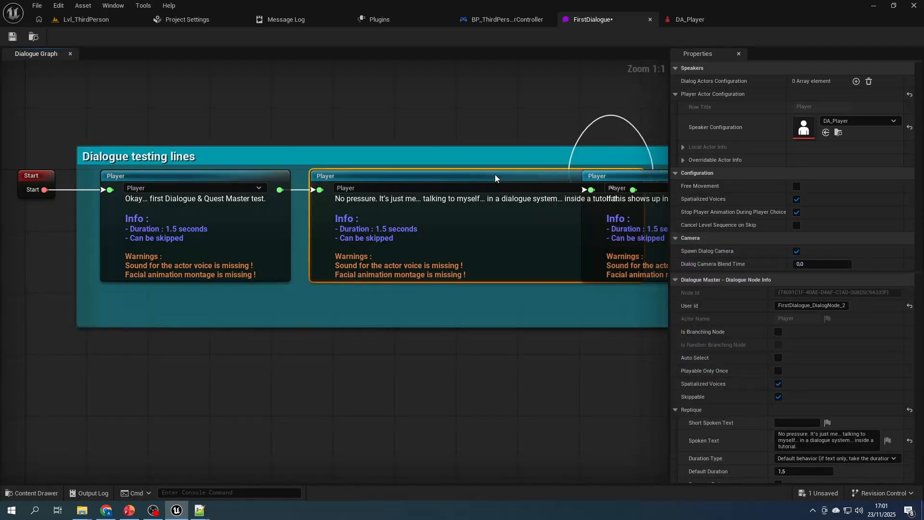
scroll(459, 296, "down", 3)
scroll(456, 289, "down", 1)
right_click_drag(508, 298, 392, 285)
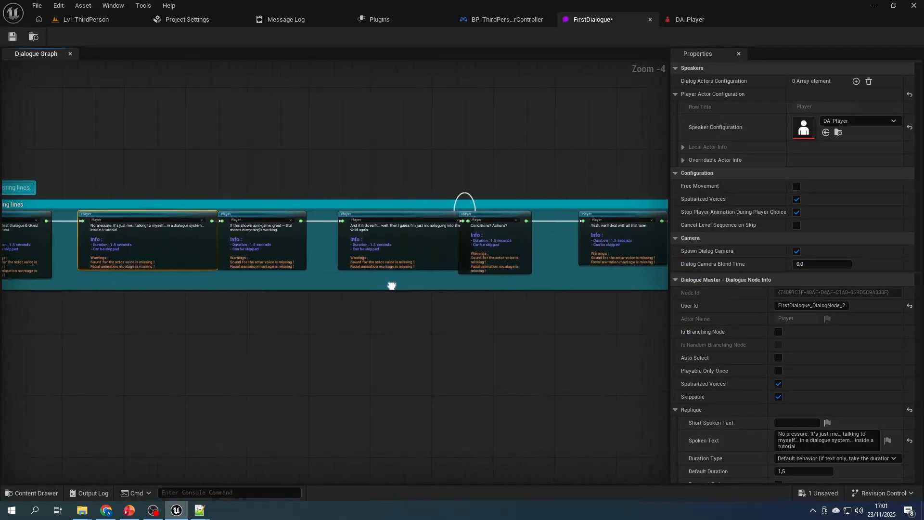
left_click_drag(264, 215, 288, 216)
left_click_drag(501, 215, 528, 220)
left_click(366, 313)
right_click_drag(269, 298, 451, 294)
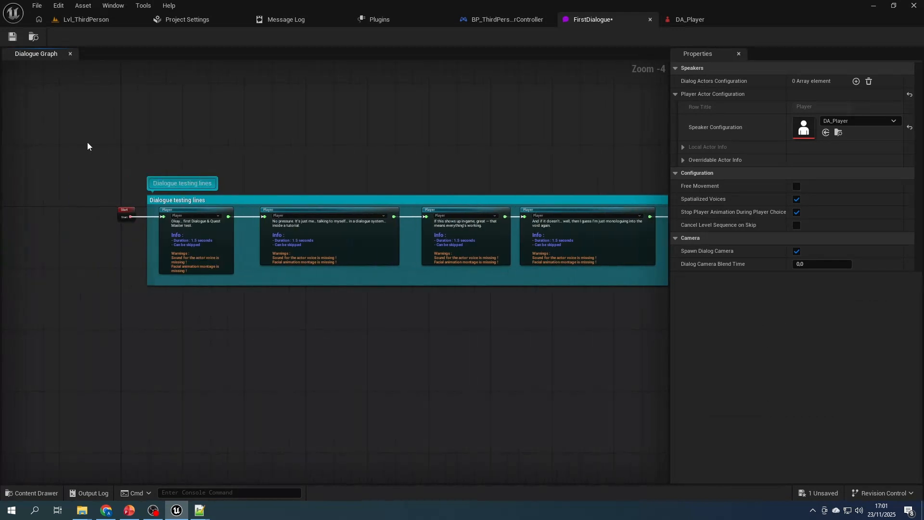
left_click(10, 38)
Step: Open the DA_Player speaker asset for its unique identifier, and open the BP_ThirdPersonCharacter blueprint from the ThirdPerson Blueprints folder
double_click(803, 127)
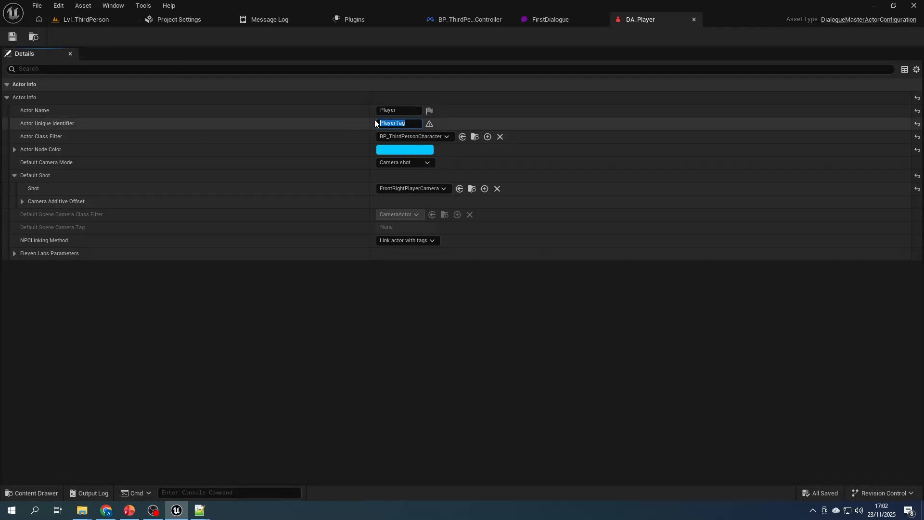
left_click(104, 22)
left_click(438, 311)
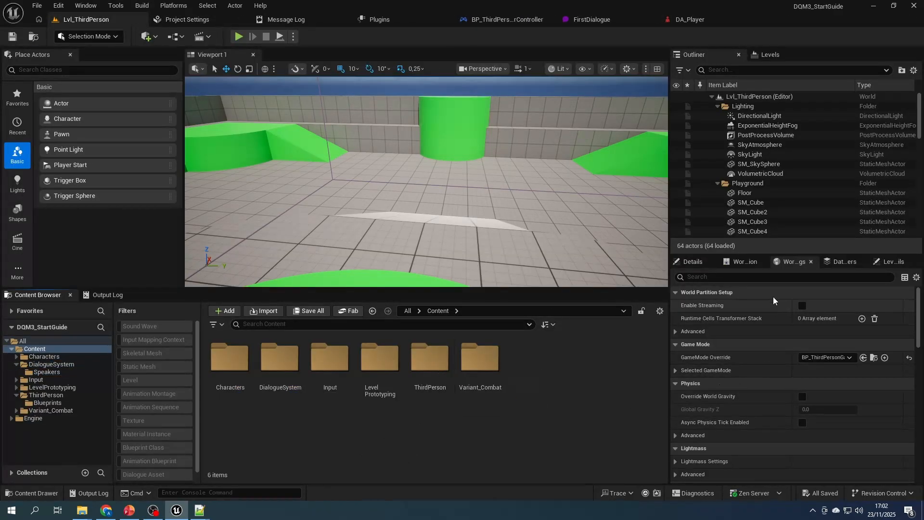
left_click(873, 357)
double_click(296, 402)
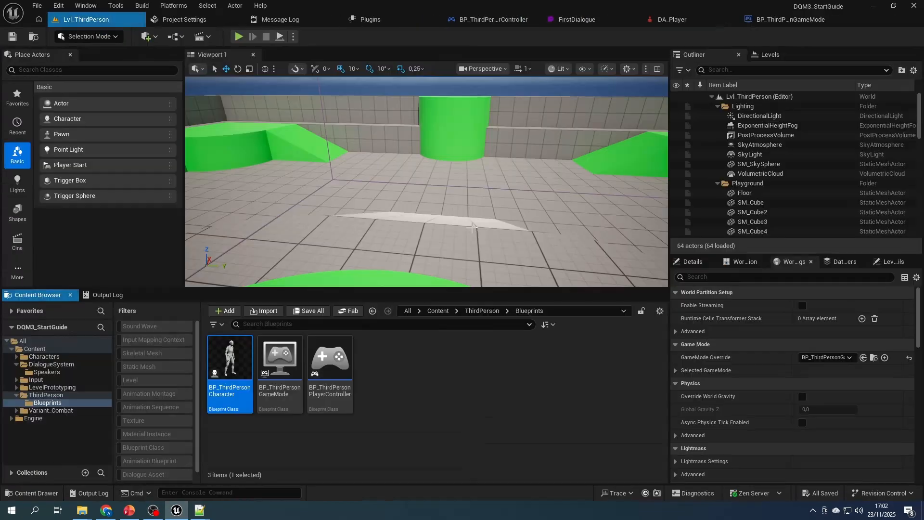
double_click(230, 361)
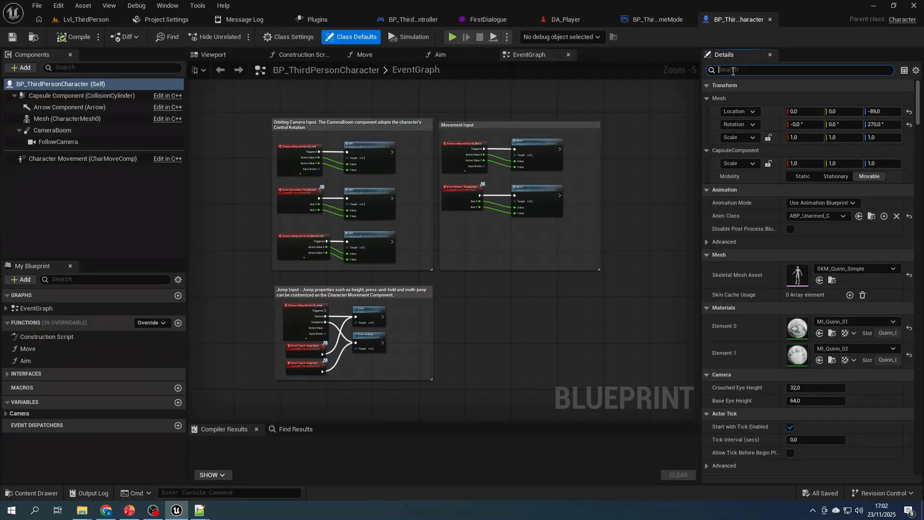
Step: Add PlayerTag to the actor tags of BP_ThirdPersonCharacter, compile and save it, and compare the tag with the identifier in DA_Player
type("tag")
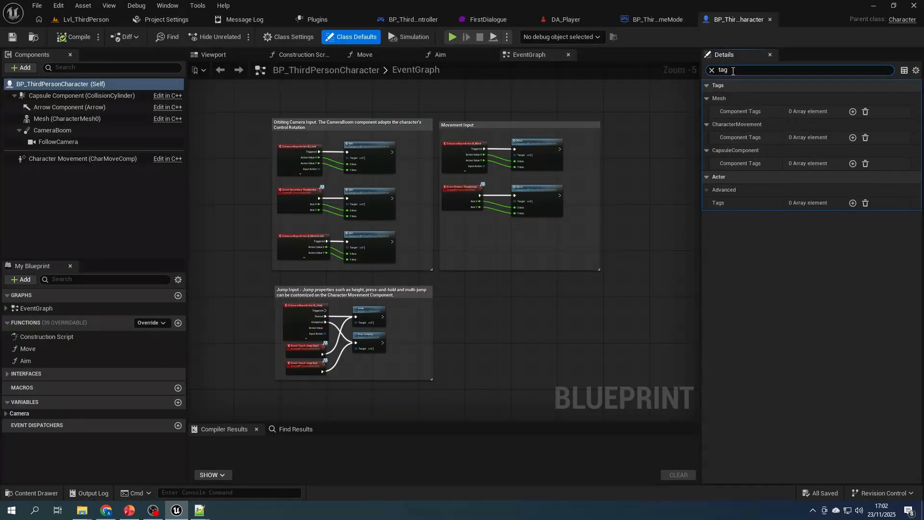
left_click(853, 203)
type("PlayerTag")
key("Return")
left_click(73, 36)
left_click(13, 37)
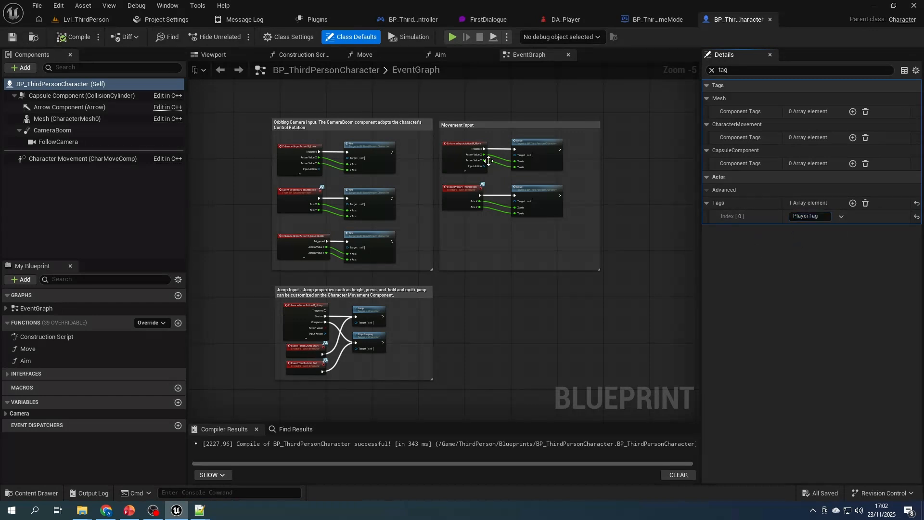
left_click(558, 20)
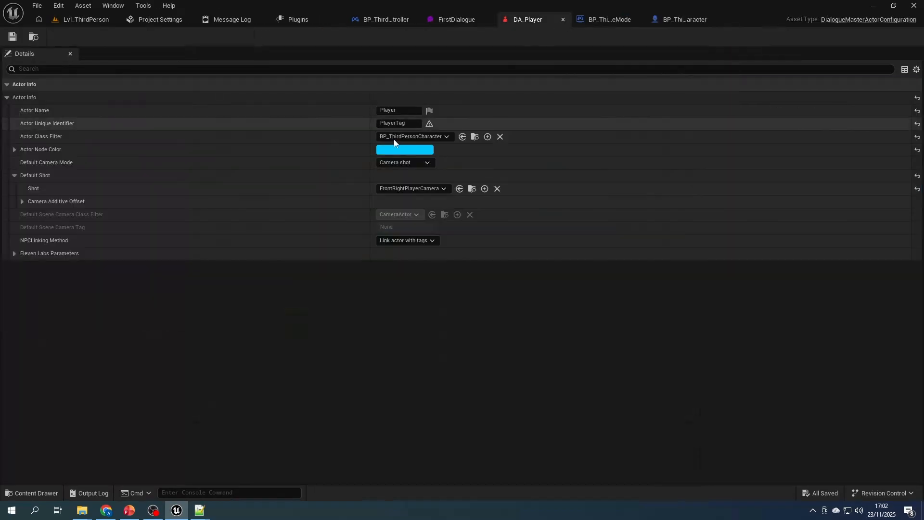
left_click(676, 19)
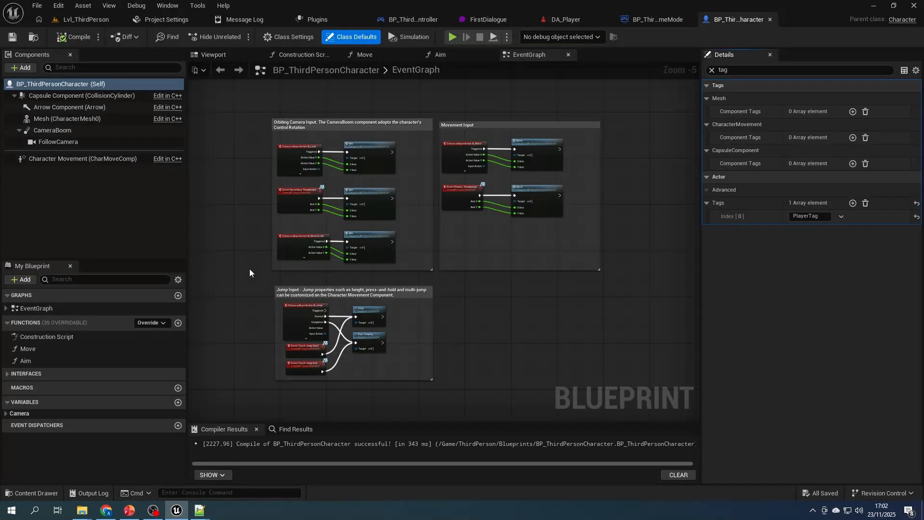
Step: Add a K keyboard event below the comment box in the BP_ThirdPersonPlayerController event graph
left_click(67, 21)
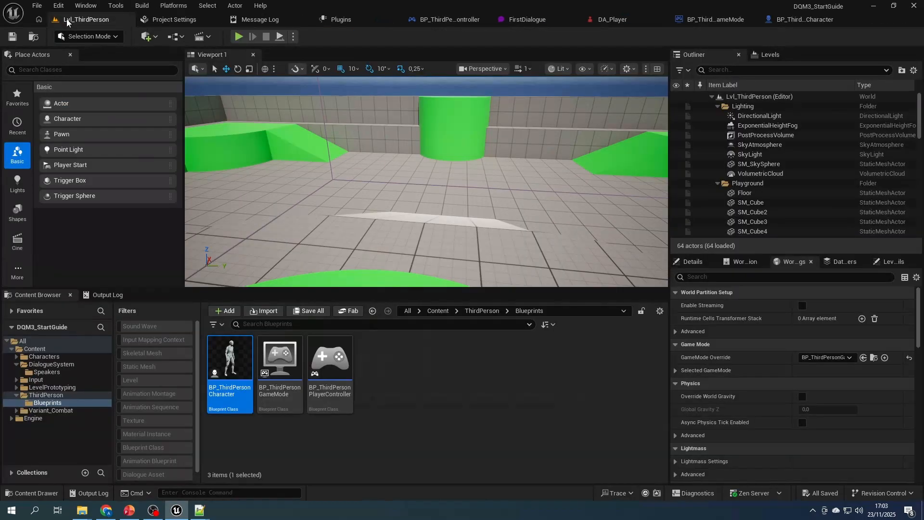
double_click(330, 358)
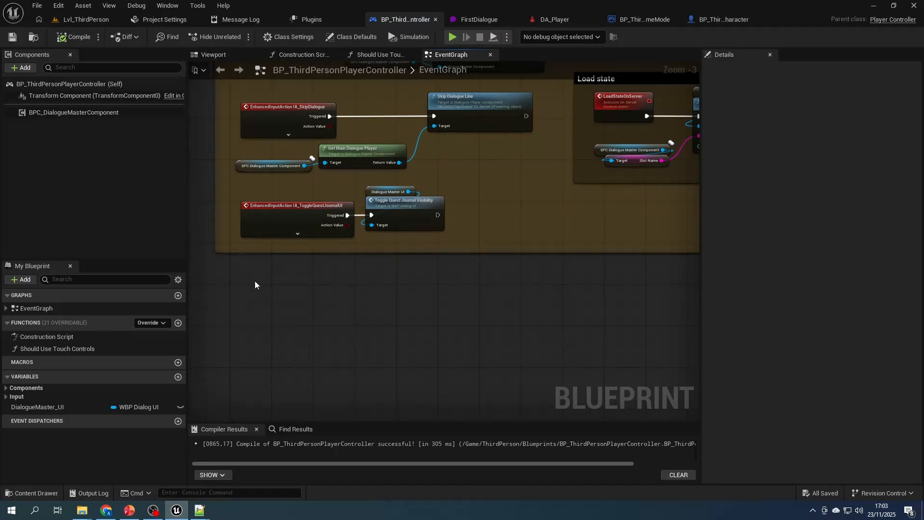
right_click(255, 284)
type("keyb")
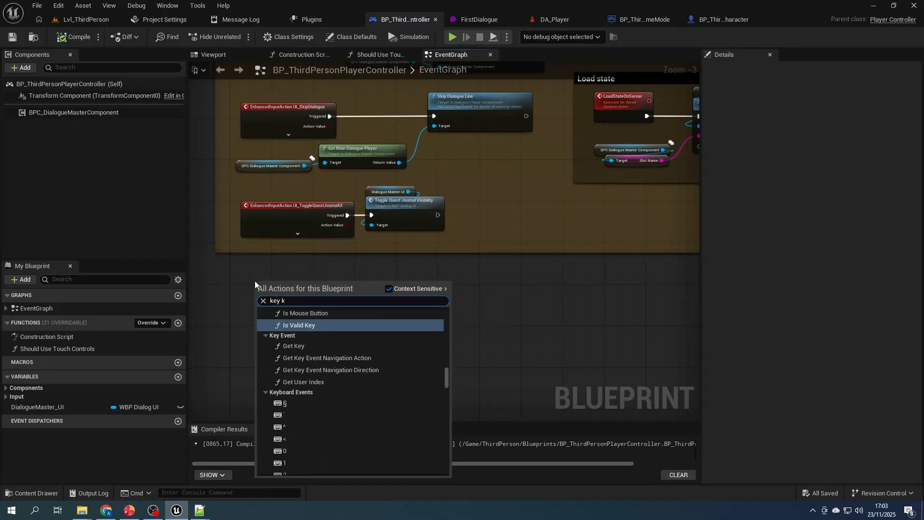
scroll(322, 417, "down", 5)
left_click(322, 411)
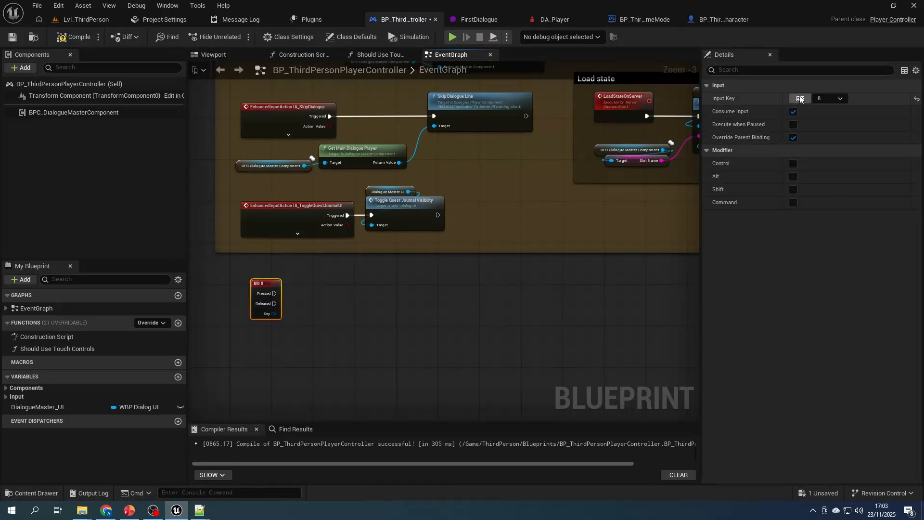
left_click(799, 99)
key("k")
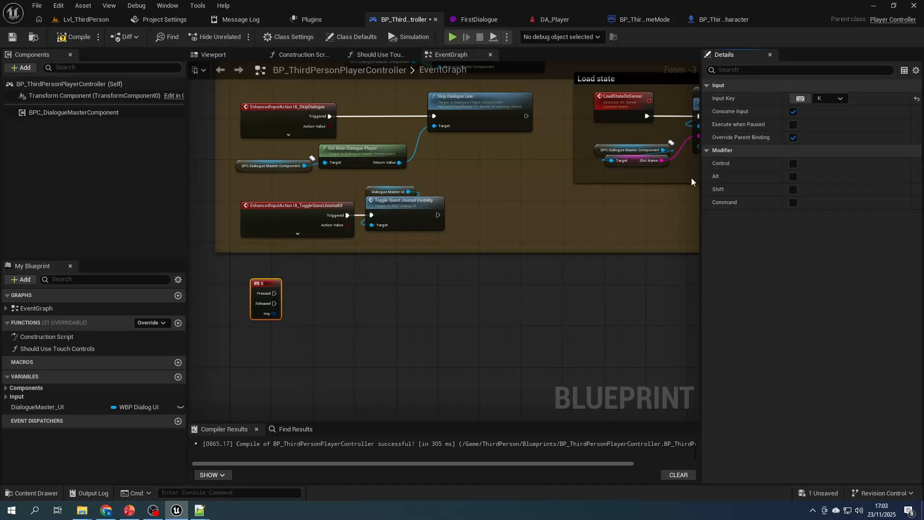
Step: Add a Play Dialogue call on BPC_DialogueMasterComponent, run it from the K event's Pressed output, and select FirstDialogue as its dialogue
left_click(314, 308)
left_click_drag(71, 112, 332, 267)
left_click_drag(429, 269, 353, 300)
type("play")
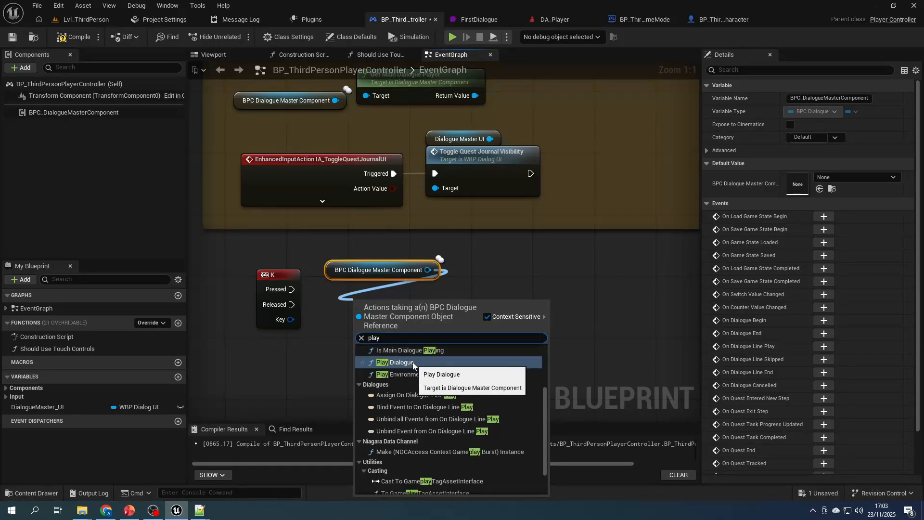
left_click(393, 363)
left_click_drag(355, 246, 397, 298)
left_click_drag(399, 300, 445, 279)
left_click_drag(299, 290, 382, 289)
left_click(418, 327)
left_click(456, 390)
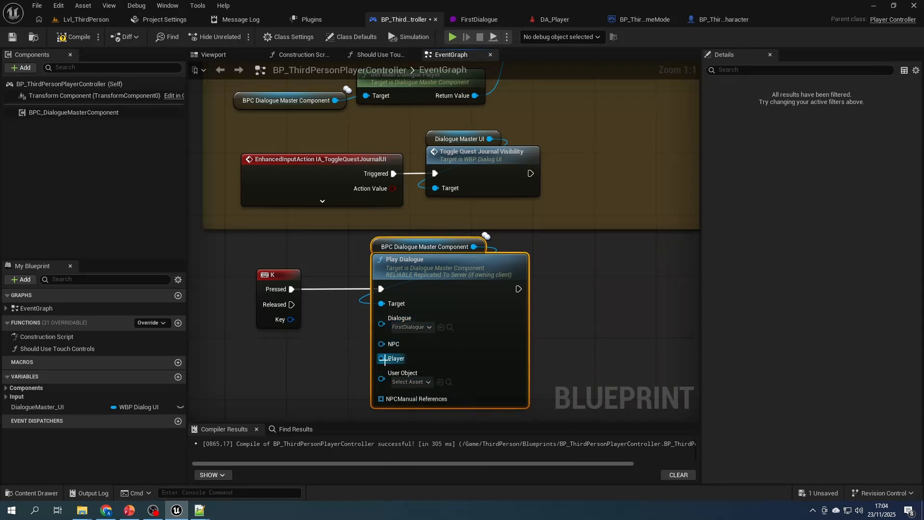
Step: Connect a Get Controlled Pawn node to the Player input of Play Dialogue, and compile and save the player controller
right_click(250, 357)
type("getcontrolled")
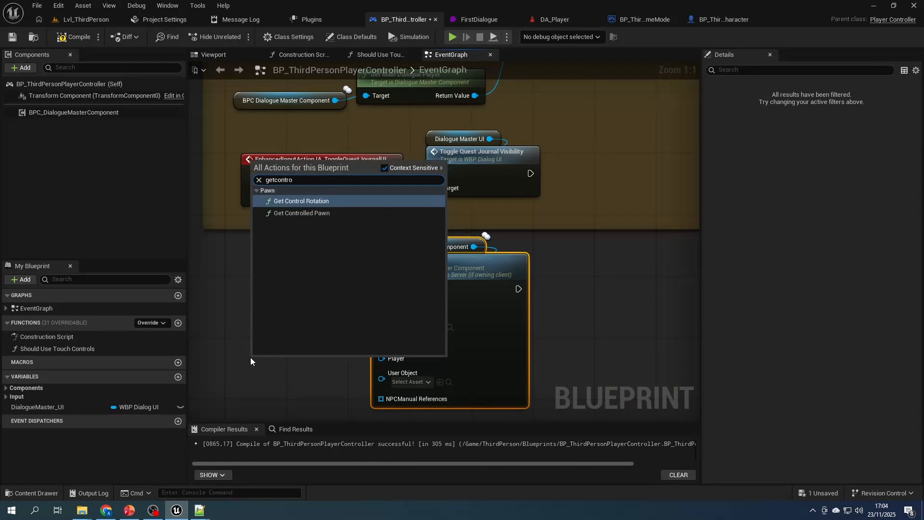
left_click(307, 212)
left_click_drag(289, 364, 265, 348)
left_click_drag(328, 365, 380, 360)
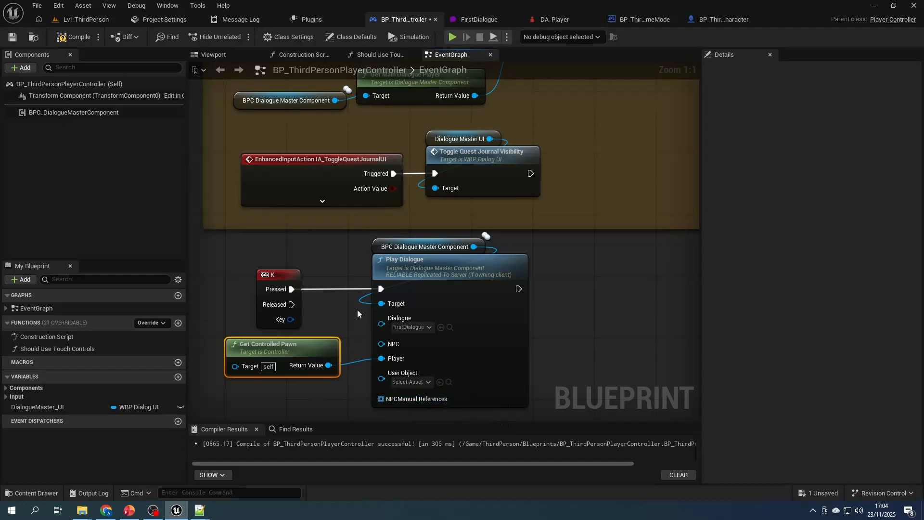
left_click(342, 308)
right_click_drag(354, 318, 337, 263)
left_click(73, 37)
left_click(14, 40)
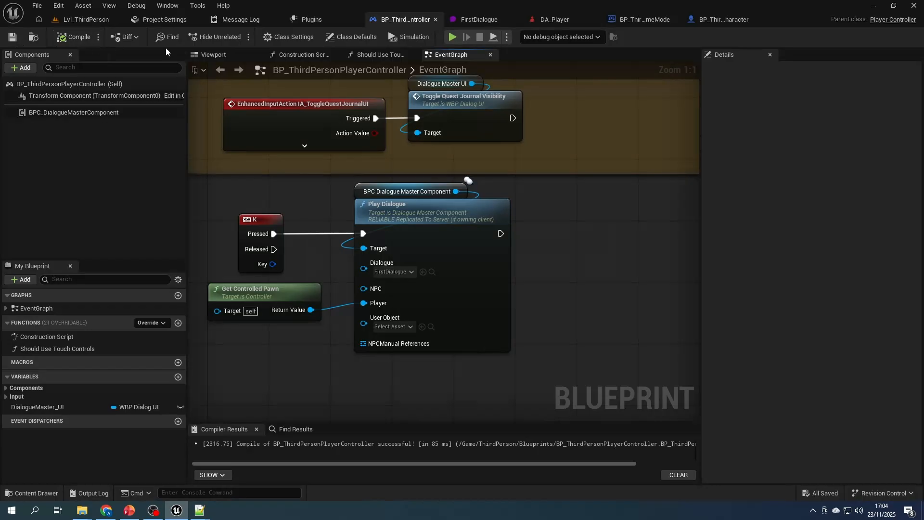
Step: Playtest the level by walking the character off the green platform, end the preview and recompile the player controller
left_click(453, 37)
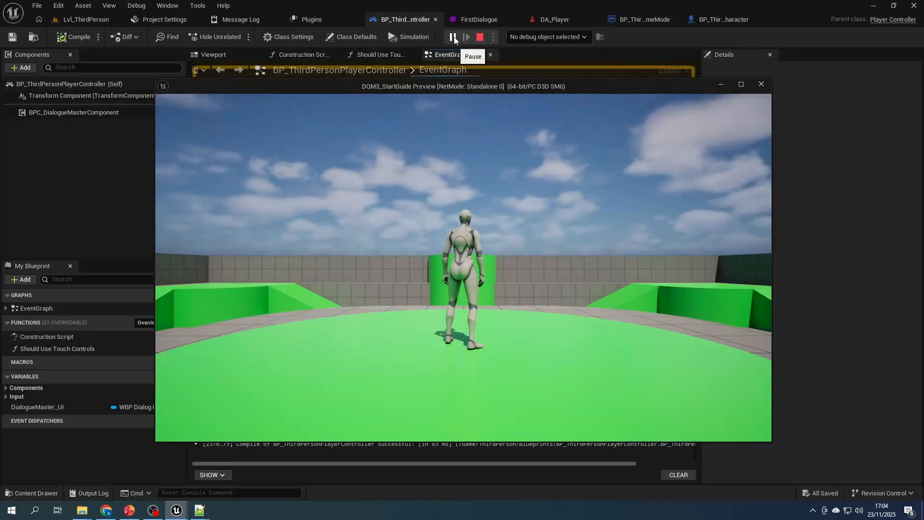
key("w")
key("d")
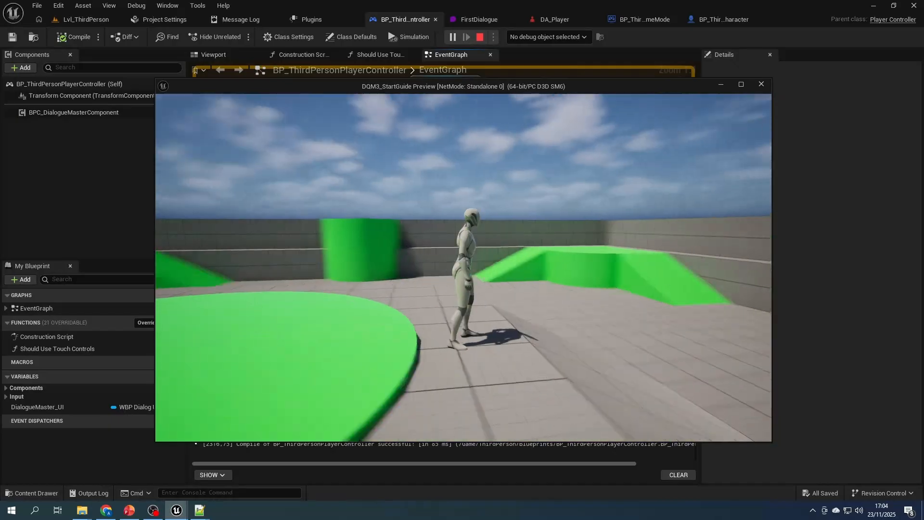
key("e")
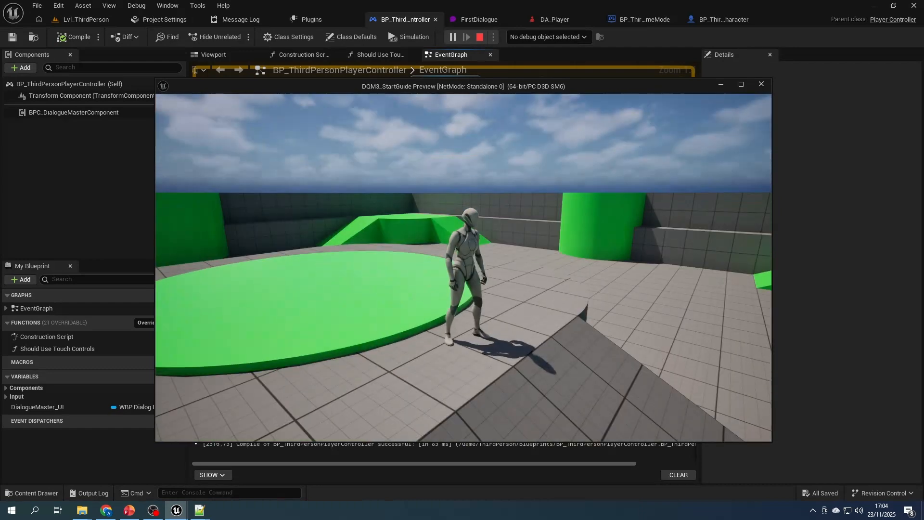
key("Escape")
left_click(78, 38)
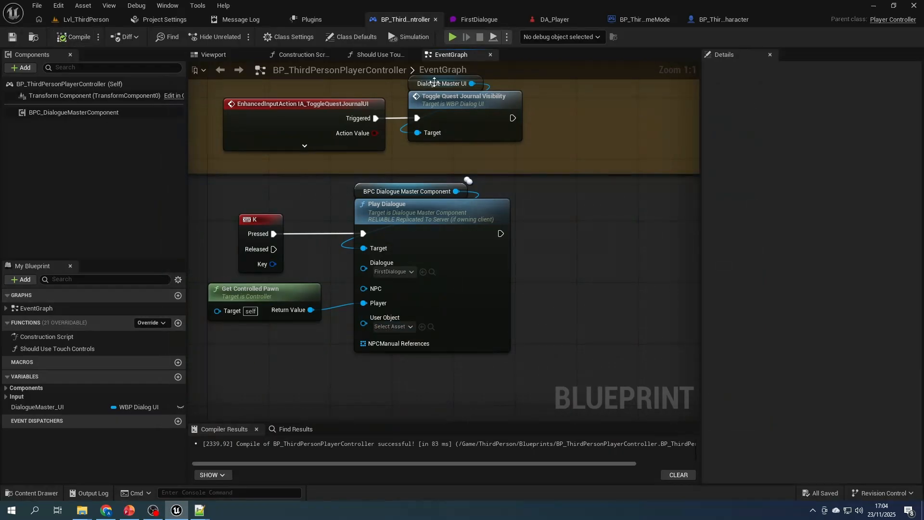
Step: Implement DialogActorInterface in the class settings of BP_ThirdPersonCharacter
left_click(737, 21)
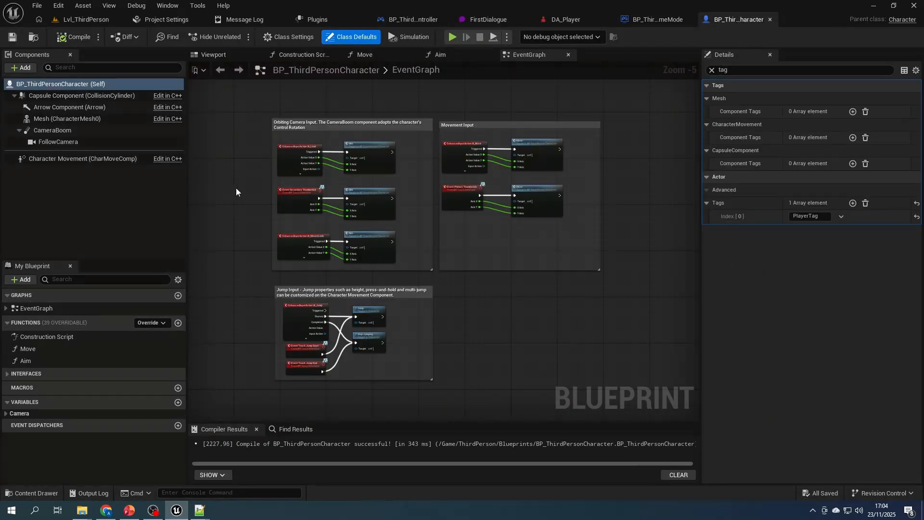
left_click(211, 55)
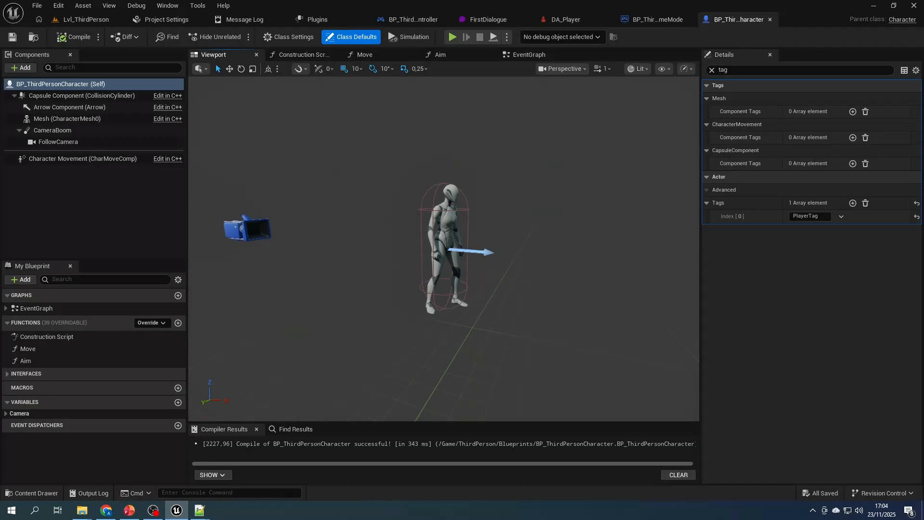
left_click(486, 250)
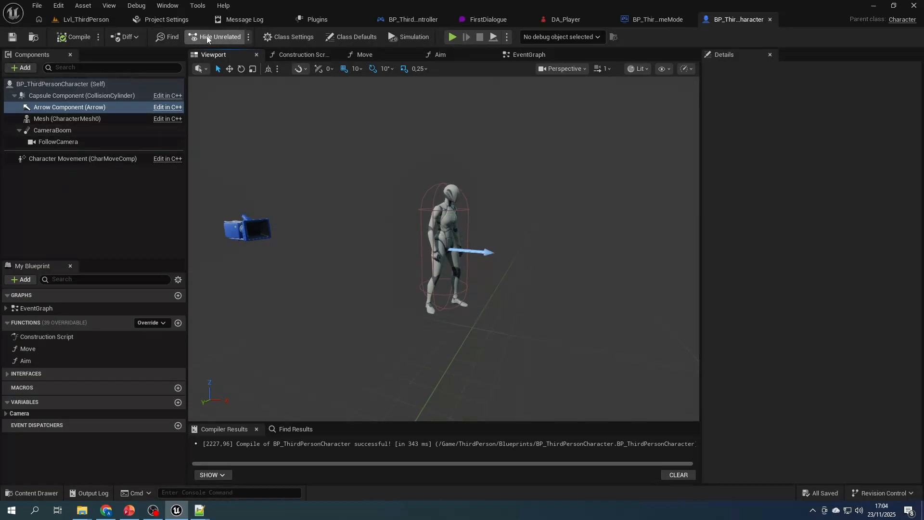
left_click(293, 37)
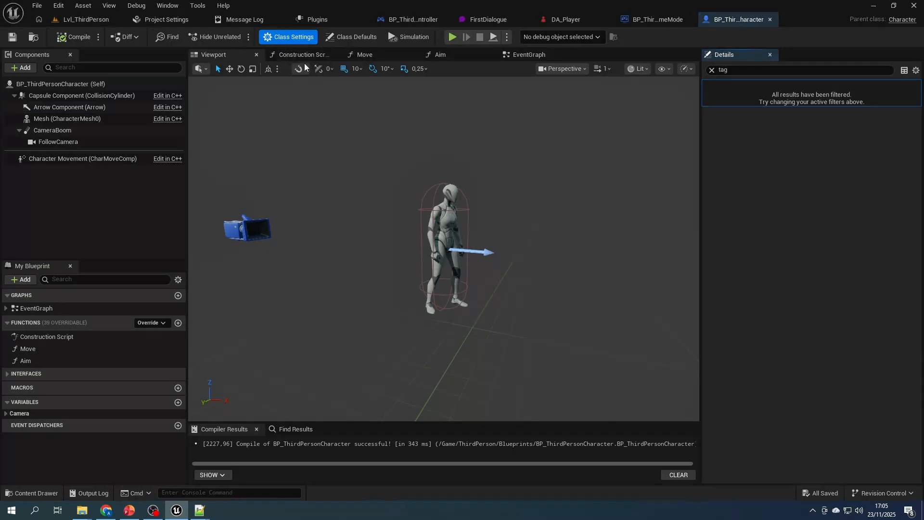
left_click(712, 70)
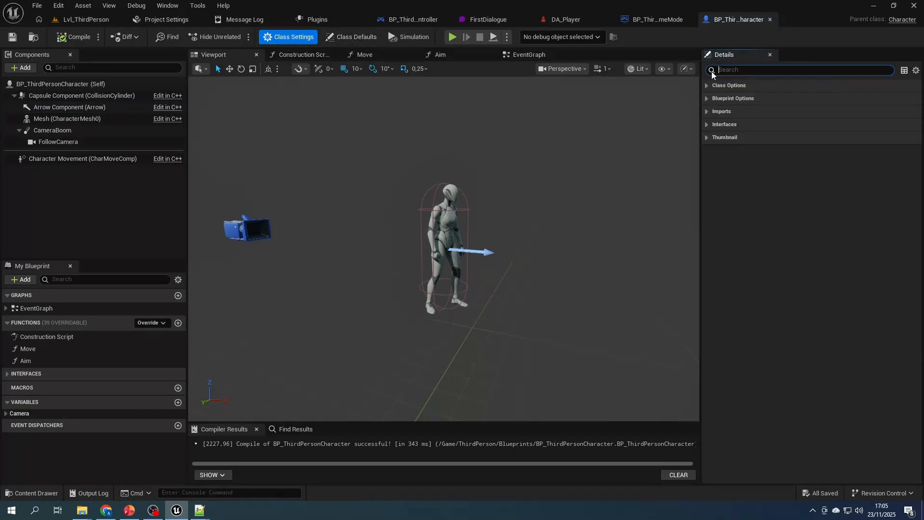
left_click(356, 37)
left_click(294, 37)
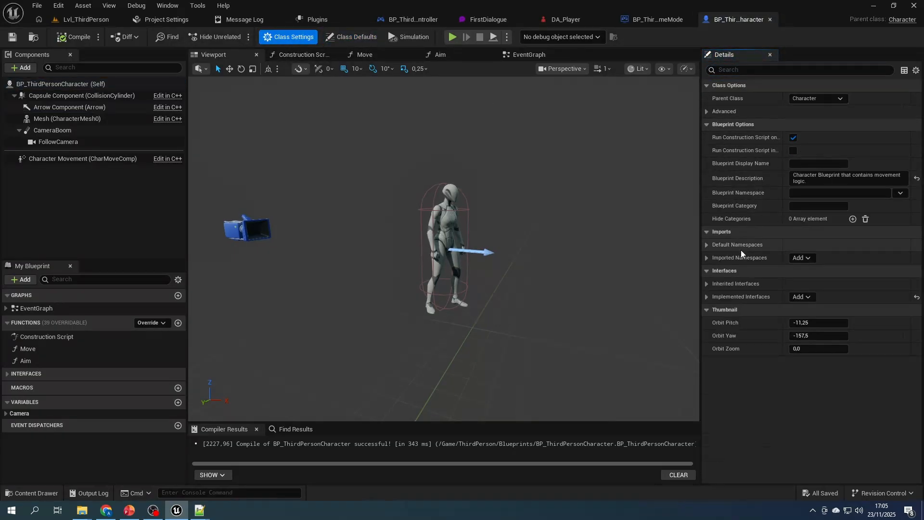
left_click(801, 296)
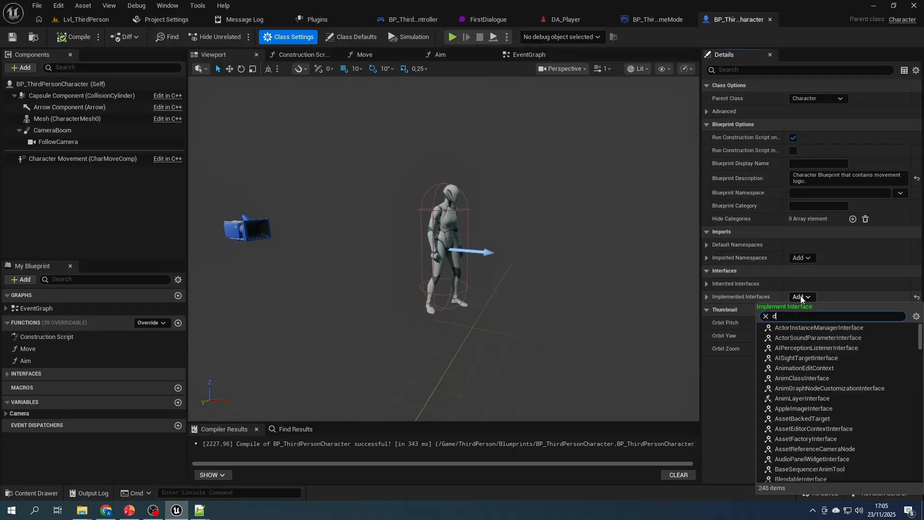
type("dialogact")
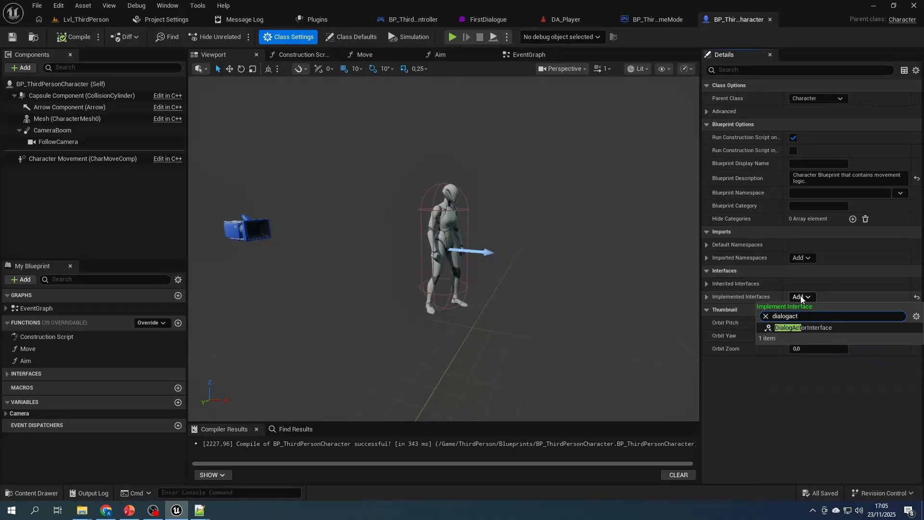
left_click(809, 328)
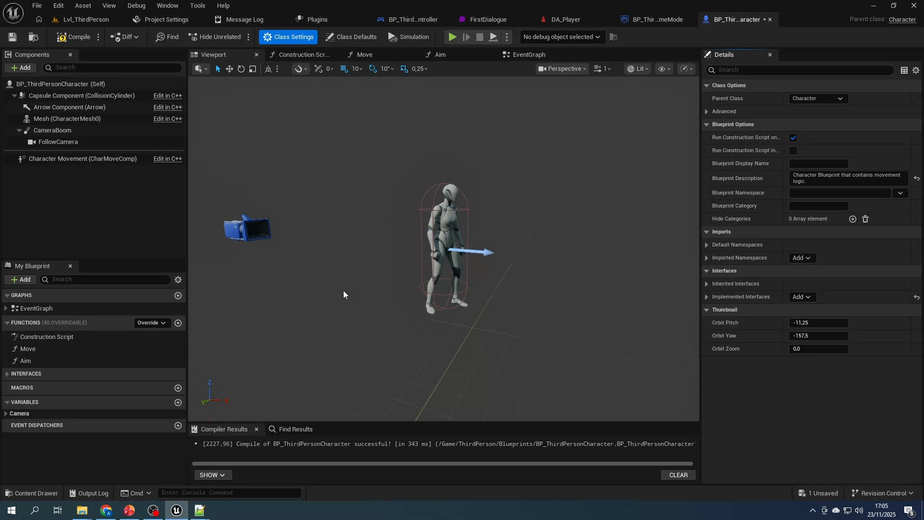
Step: Open the getDialogActorGroundRootTransform interface function and move its Return Node away from the entry node to make room
left_click(6, 393)
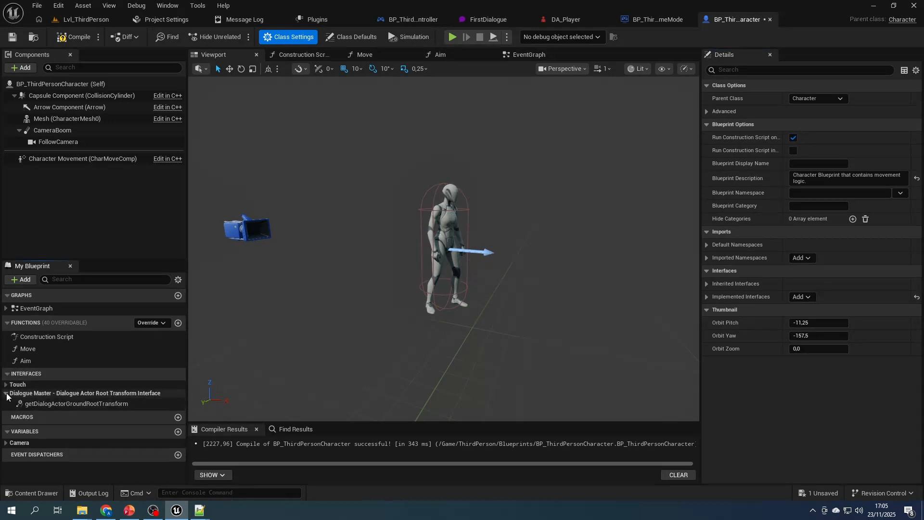
double_click(73, 403)
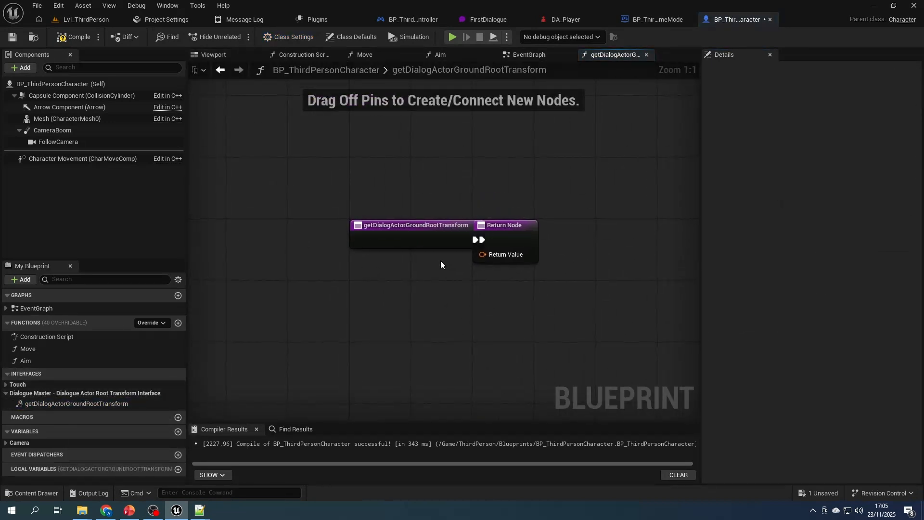
left_click_drag(502, 231, 577, 229)
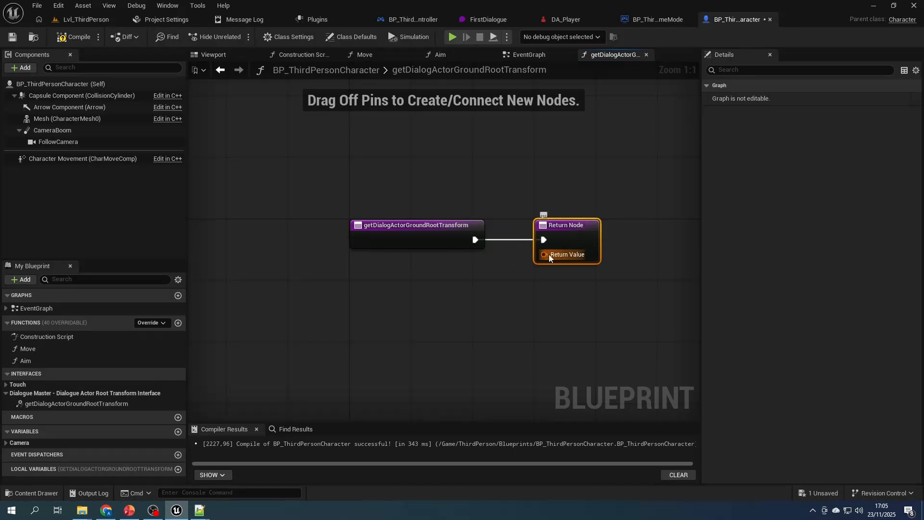
Step: Add an Arrow component to BP_ThirdPersonCharacter and name it ForwardDirection
left_click(218, 54)
left_click(47, 82)
left_click(22, 67)
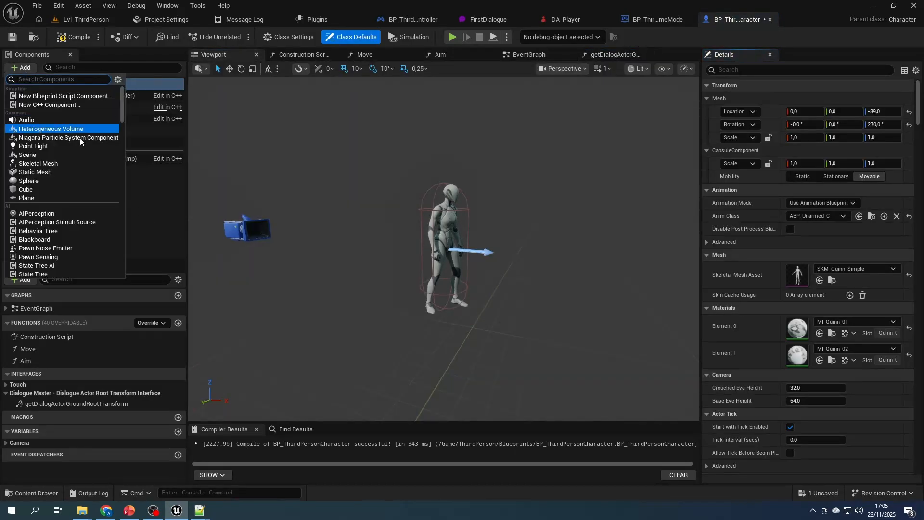
type("arrow")
left_click(34, 98)
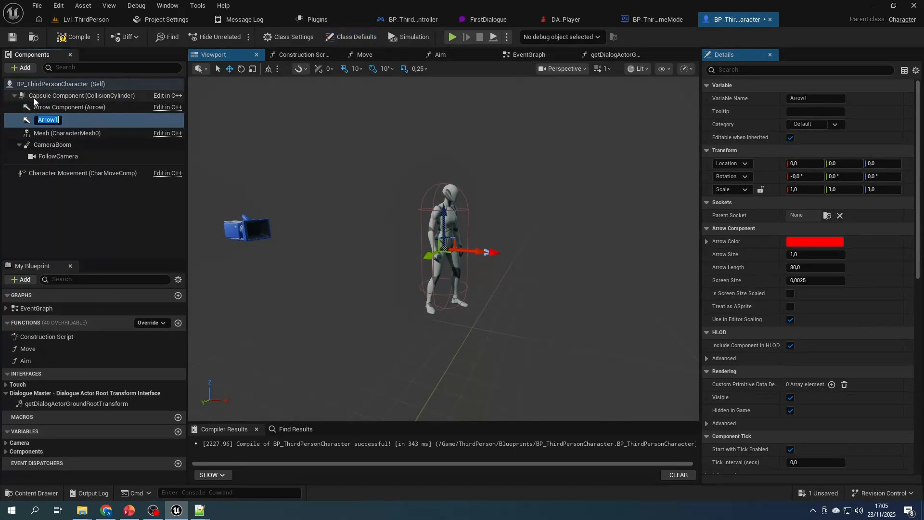
type("ForwardD")
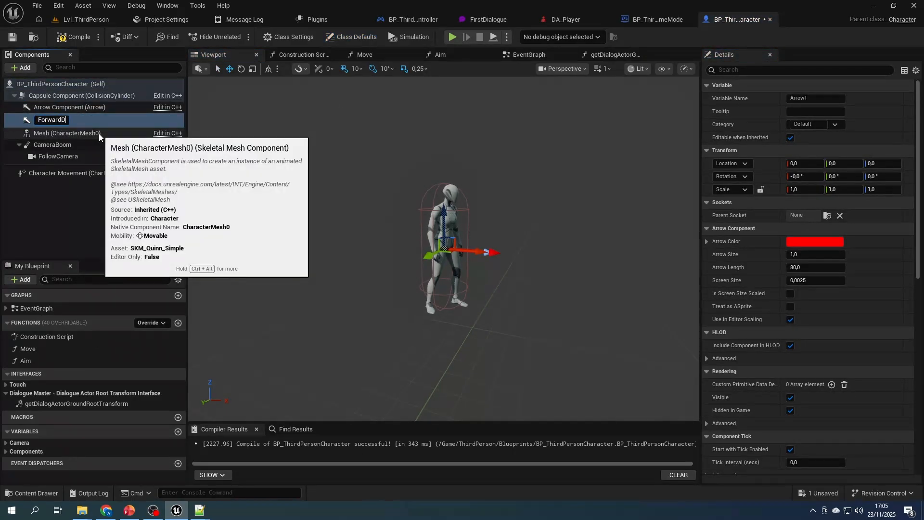
type("irection")
key("Return")
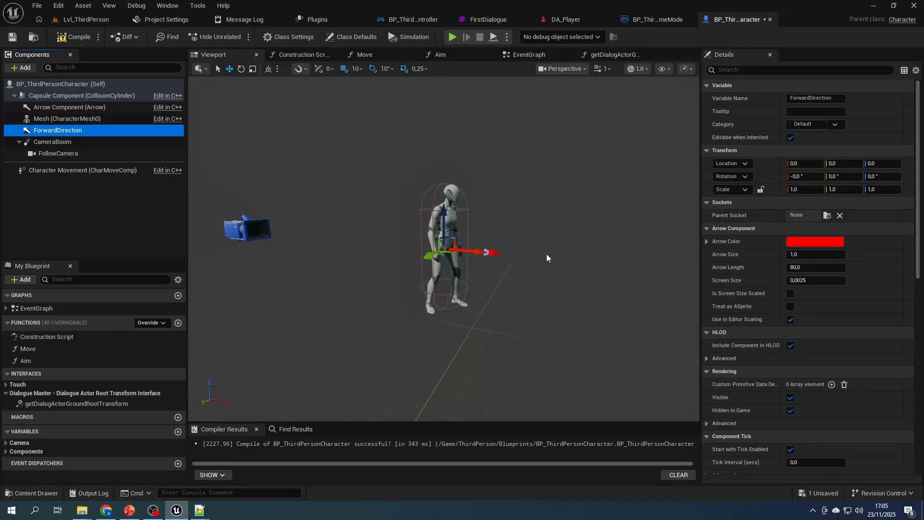
Step: Set the ForwardDirection arrow's Z location to -90 so it sits at the character's feet
left_click(57, 96)
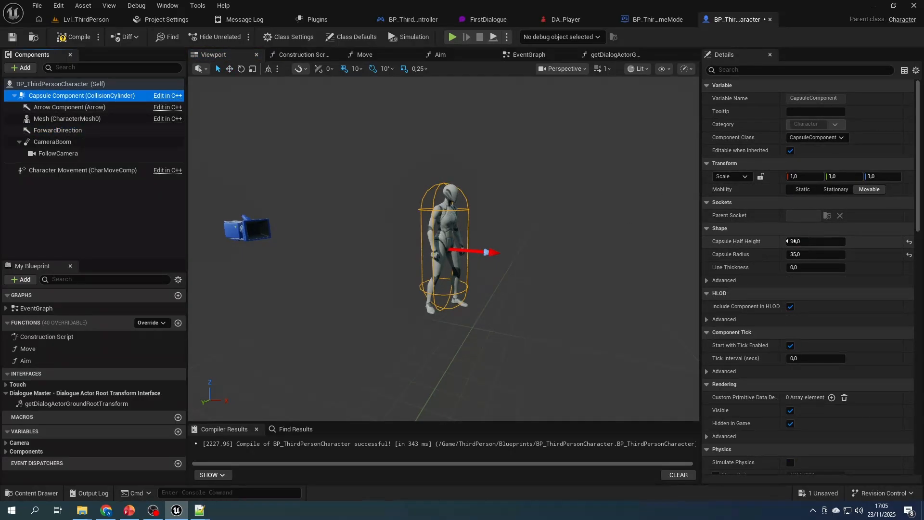
left_click(57, 107)
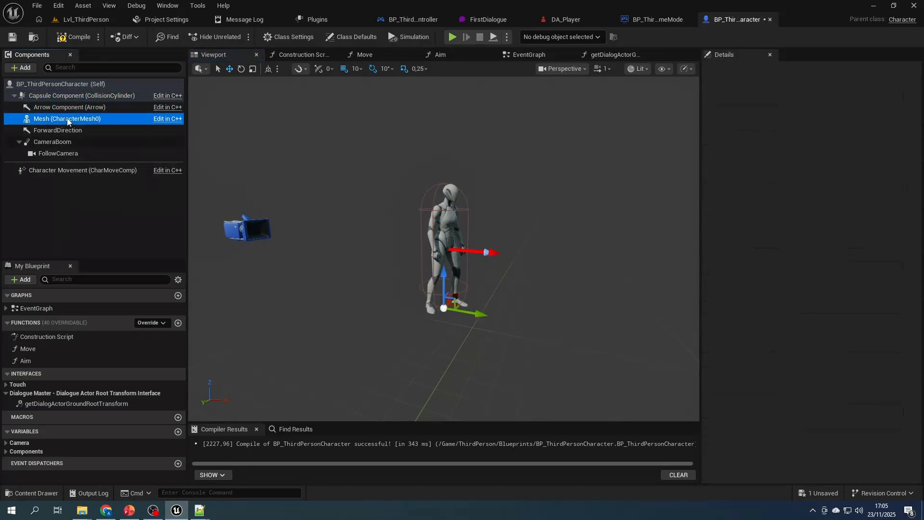
left_click(54, 130)
left_click(881, 165)
type("-90")
key("Return")
left_click(529, 324)
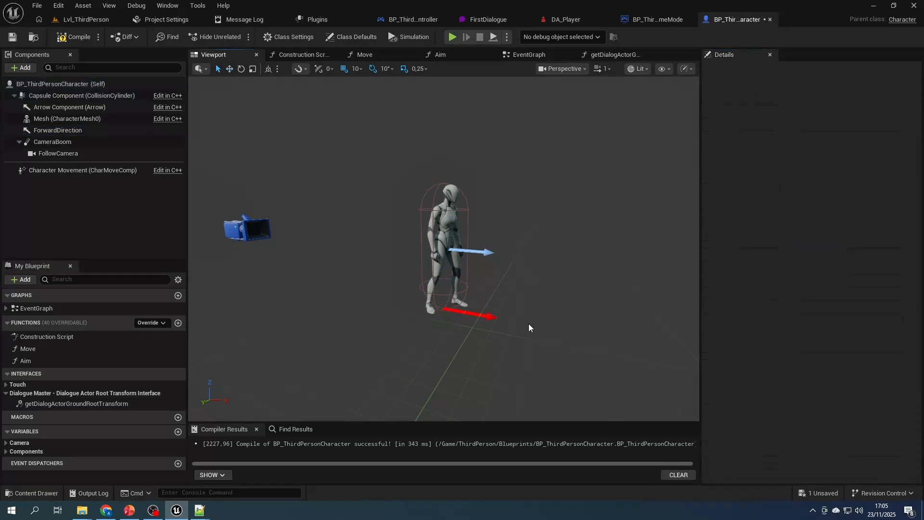
Step: In getDialogActorGroundRootTransform, return the relative transform of the ForwardDirection component and save the blueprint
double_click(46, 402)
left_click_drag(54, 131, 467, 285)
type("get relative")
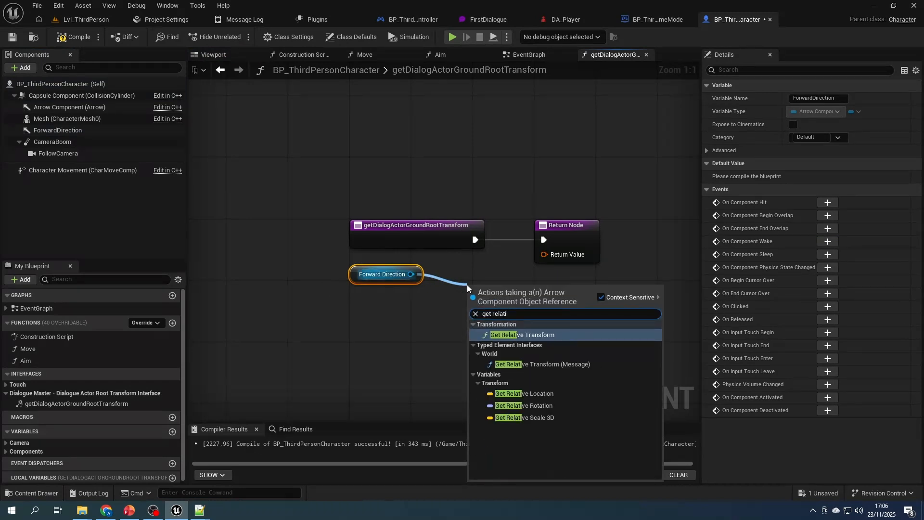
left_click(529, 337)
left_click_drag(521, 303, 548, 252)
left_click(15, 38)
Step: Playtest the dialogue in the Lvl_ThirdPerson level and end the preview
left_click(92, 20)
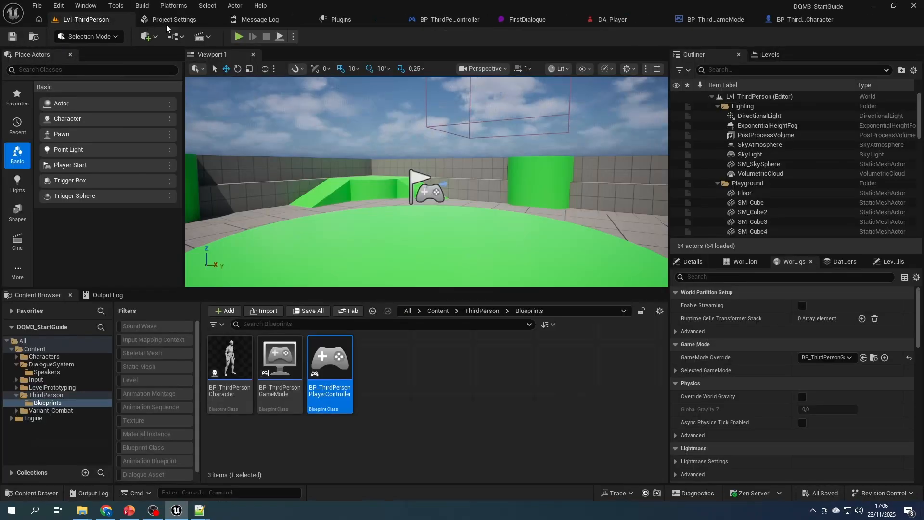
left_click(238, 37)
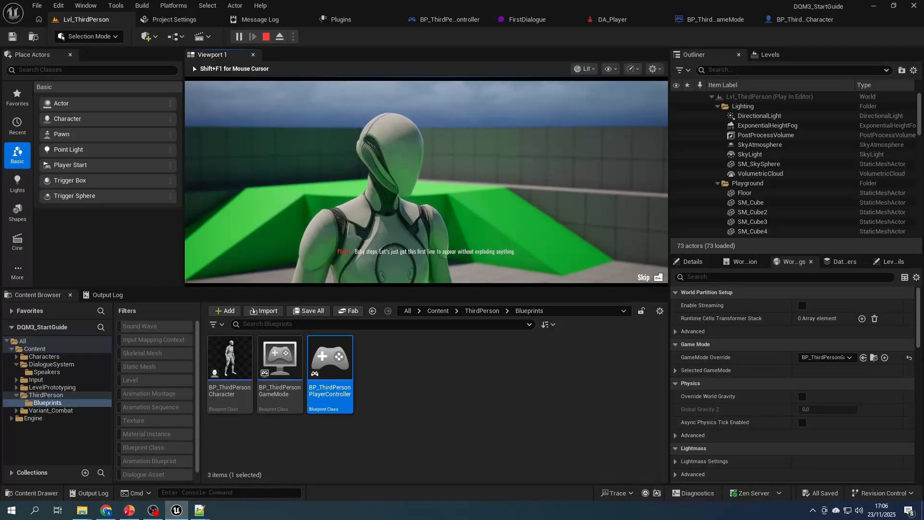
key("Escape")
Step: Set the preview's net mode to Play As Client, playtest the level in that mode and end the preview
left_click(294, 37)
mouse_move(337, 231)
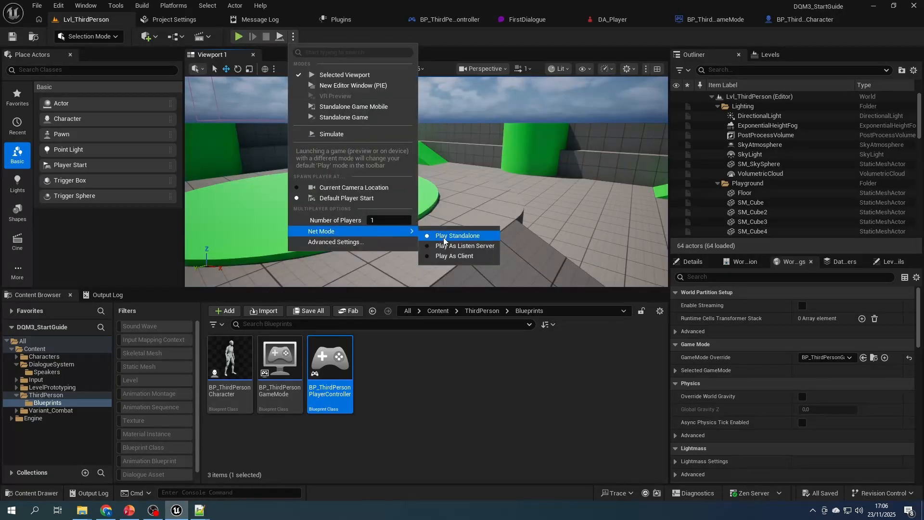
left_click(452, 258)
left_click(239, 37)
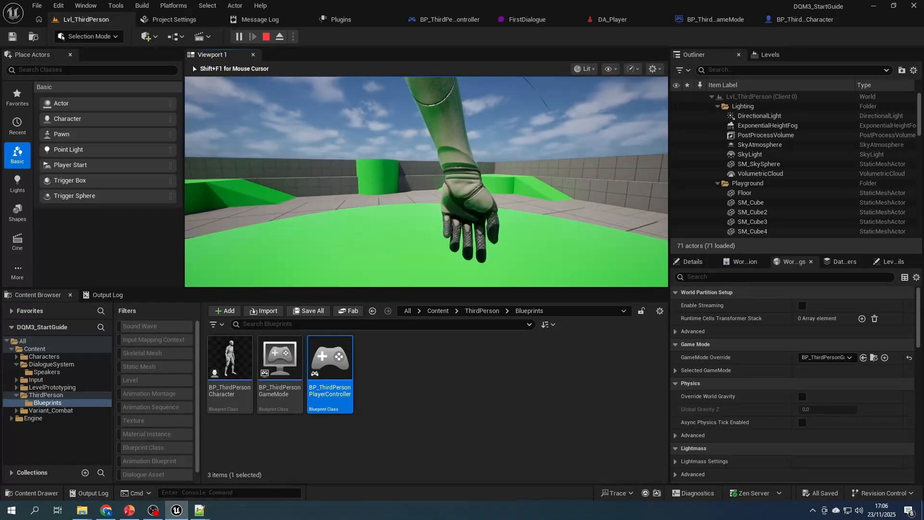
key("Escape")
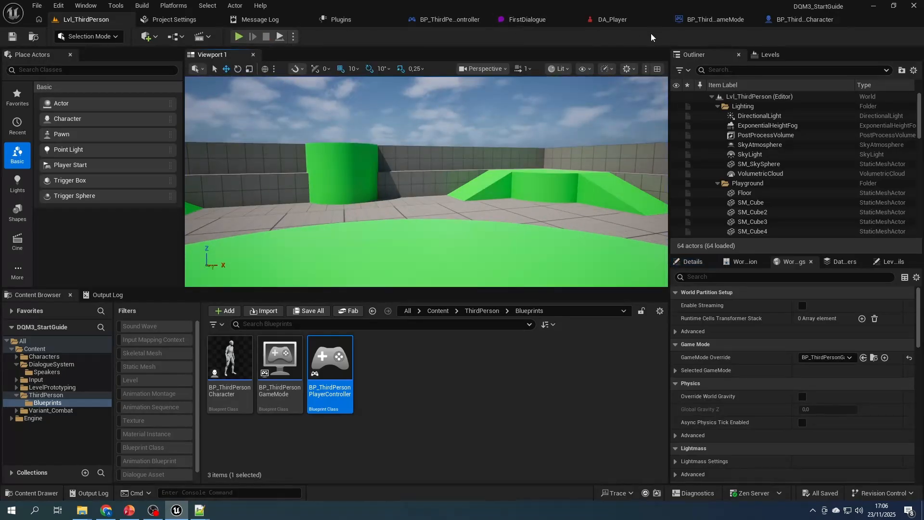
Step: Implement DialogueMasterBlendOutCameraOverrideInterface in the class settings of BP_ThirdPersonCharacter
left_click(800, 19)
left_click(290, 37)
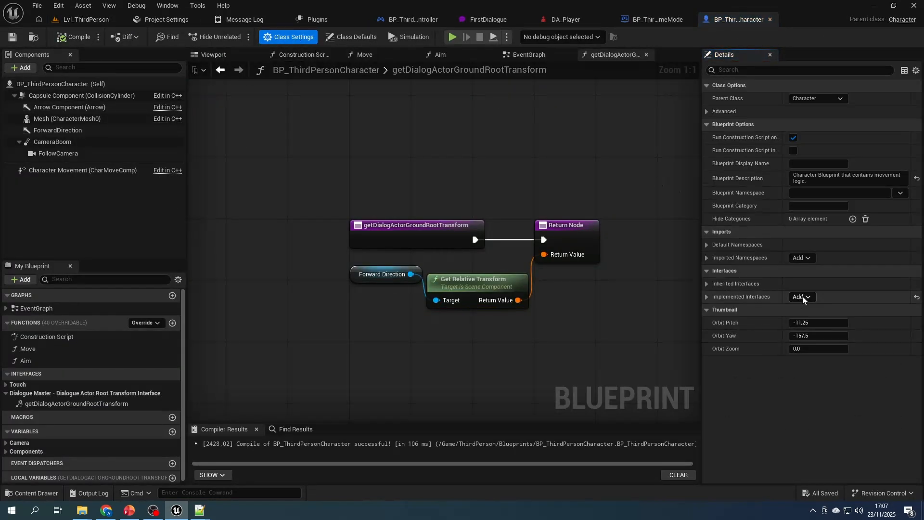
left_click(801, 296)
type("camera")
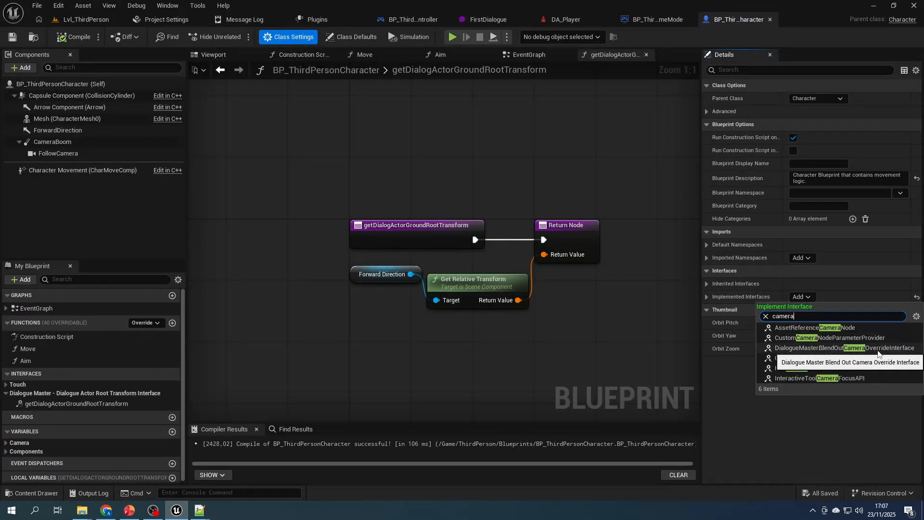
left_click(853, 348)
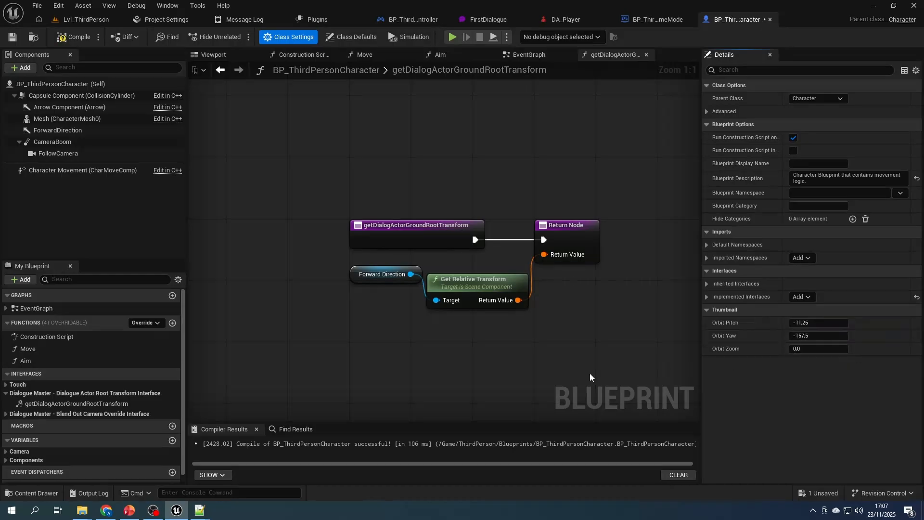
Step: Make the GetBlendOutCameraOverride interface function return a Self reference, and compile the character blueprint
left_click(6, 414)
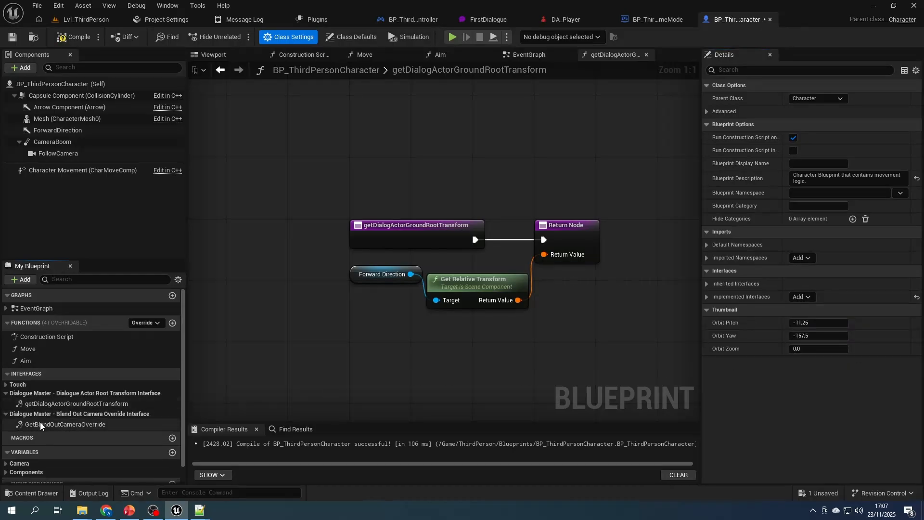
double_click(61, 425)
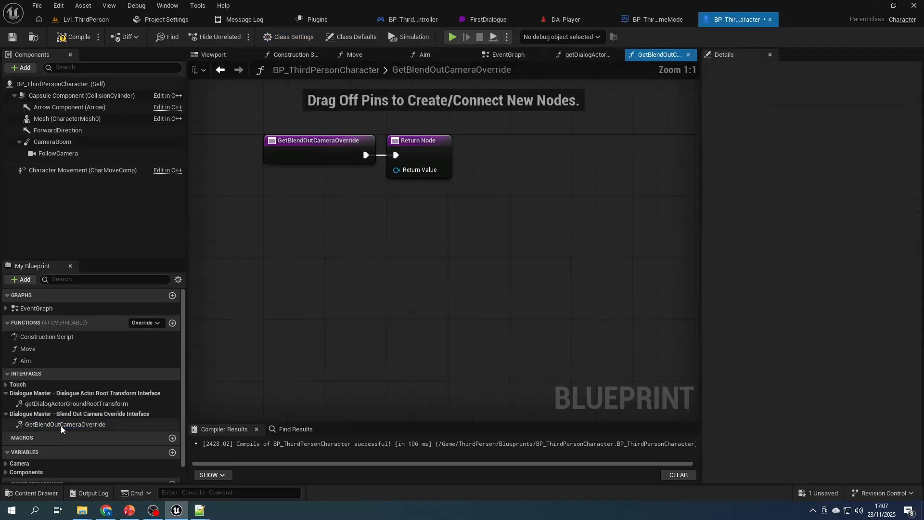
left_click_drag(503, 225, 549, 225)
right_click(426, 266)
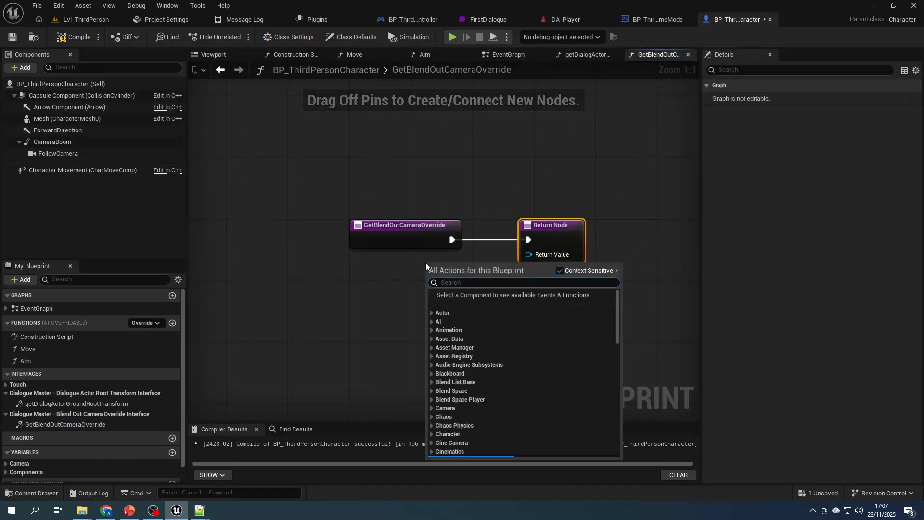
type("self")
left_click(476, 306)
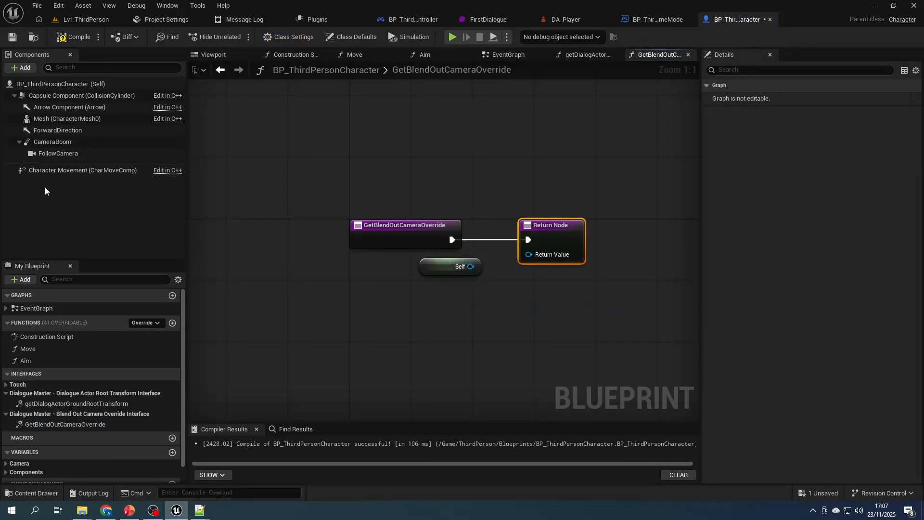
left_click_drag(470, 267, 529, 255)
left_click(73, 37)
Step: Playtest the level as client, skip through the dialogue lines, walk the character forward and end the preview
left_click(88, 21)
key("alt+p")
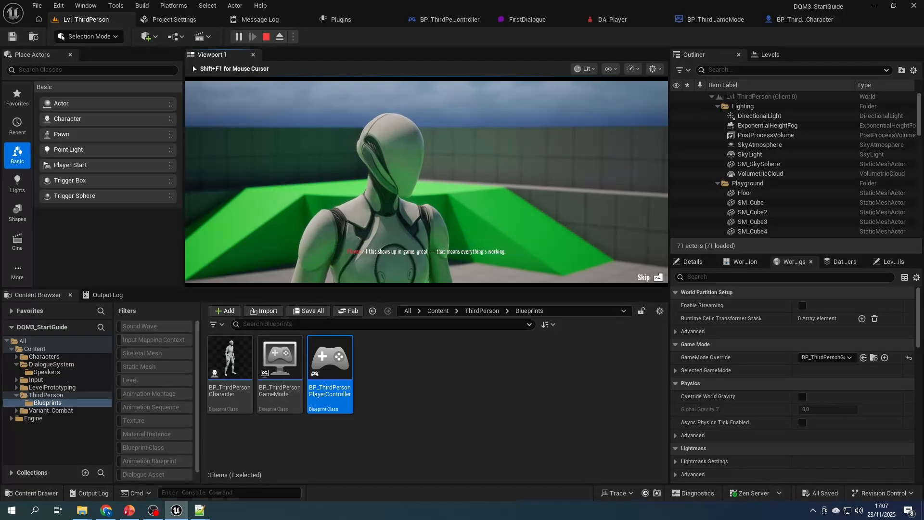
key("Return")
key("Return")
key("w")
key("Escape")
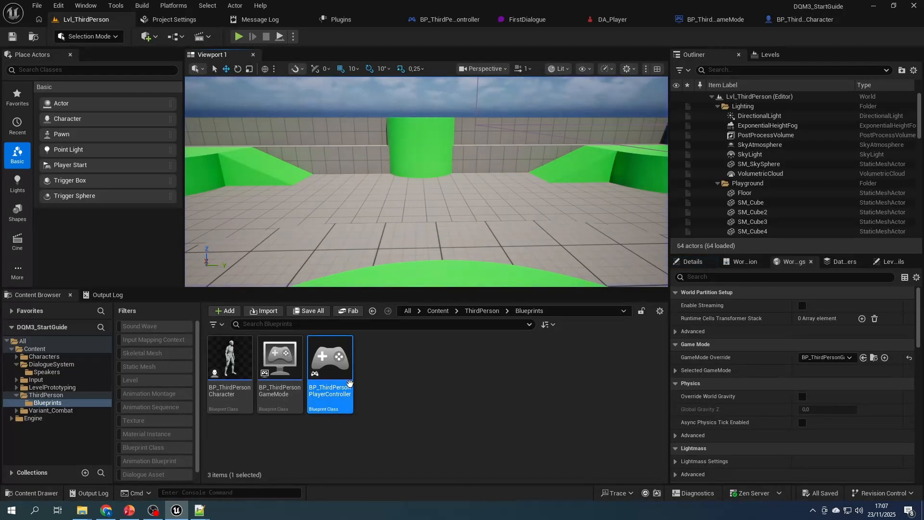
Step: Implement DialogueActorNameOverrideInterface in the class settings of BP_ThirdPersonCharacter
left_click(799, 20)
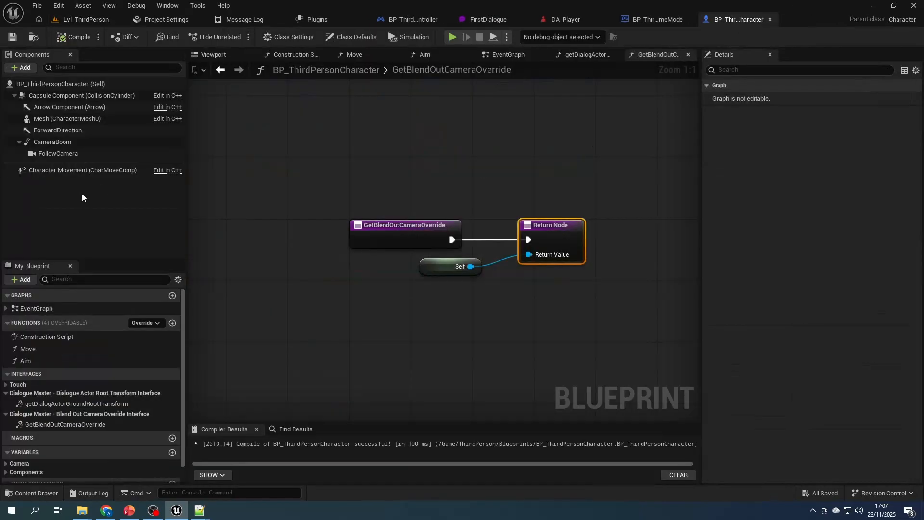
left_click(294, 38)
left_click(803, 298)
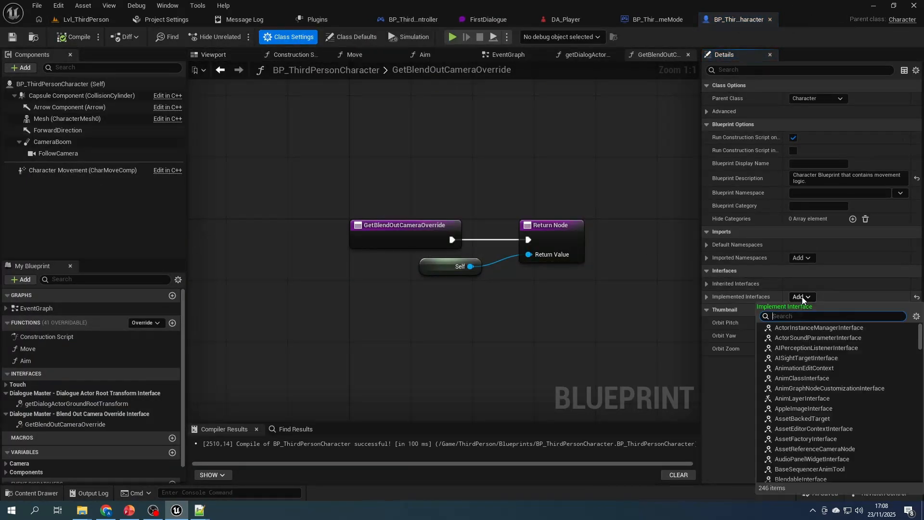
type("dialo")
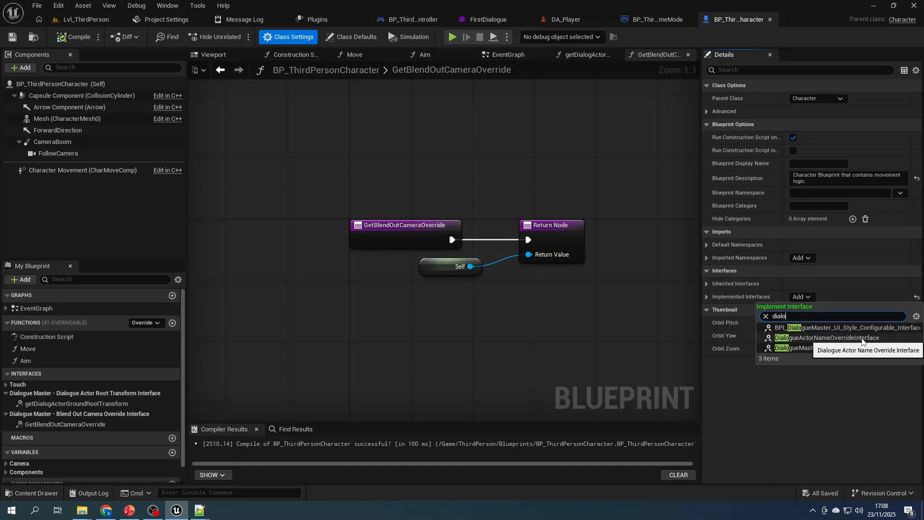
left_click(809, 340)
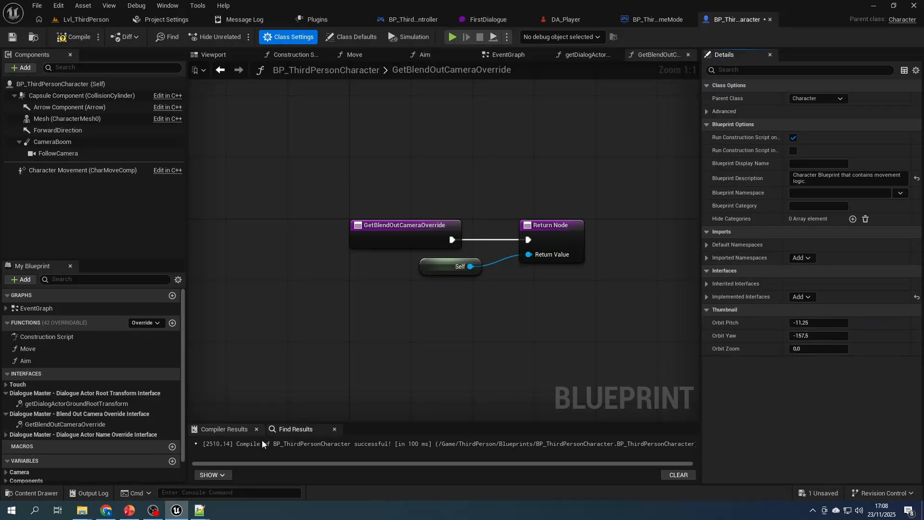
Step: Open the GetDialogueActorNameOverride interface function and move its Return Node away from the entry node
left_click(4, 435)
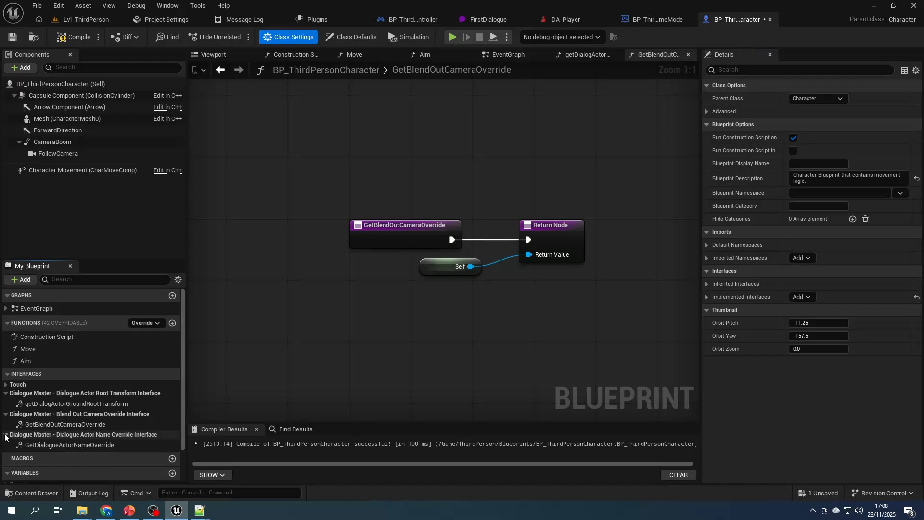
double_click(62, 445)
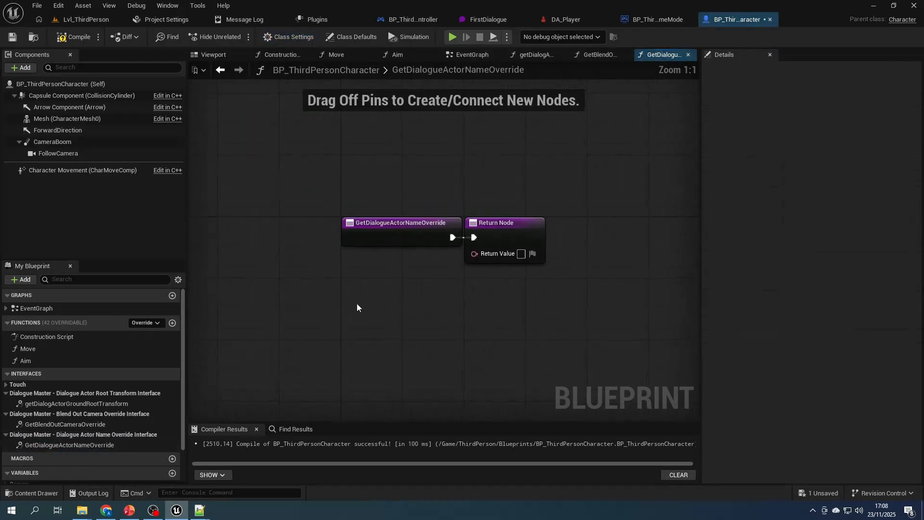
left_click(570, 238)
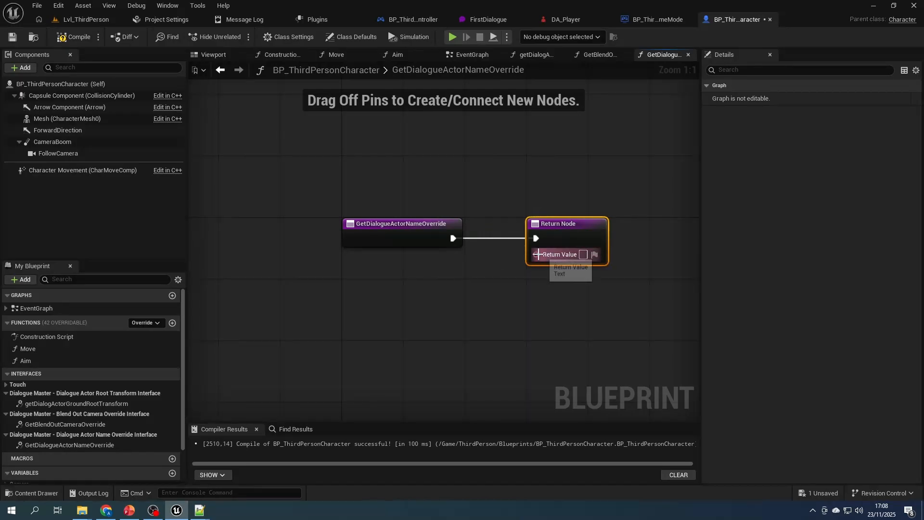
Step: Try supplying the name override's Return Value from a Format Text node with the format {dynamicName}, and delete that node
left_click_drag(536, 254, 460, 294)
type("format")
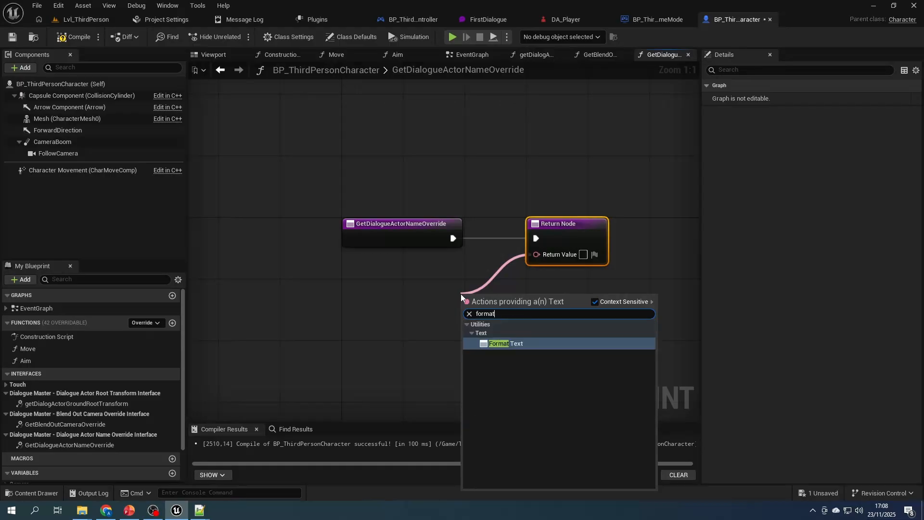
key("Return")
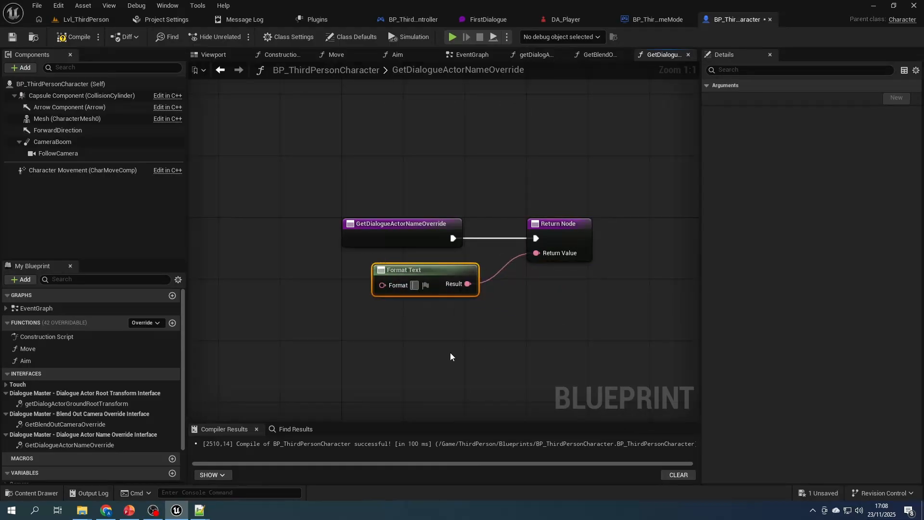
type("{dynamic")
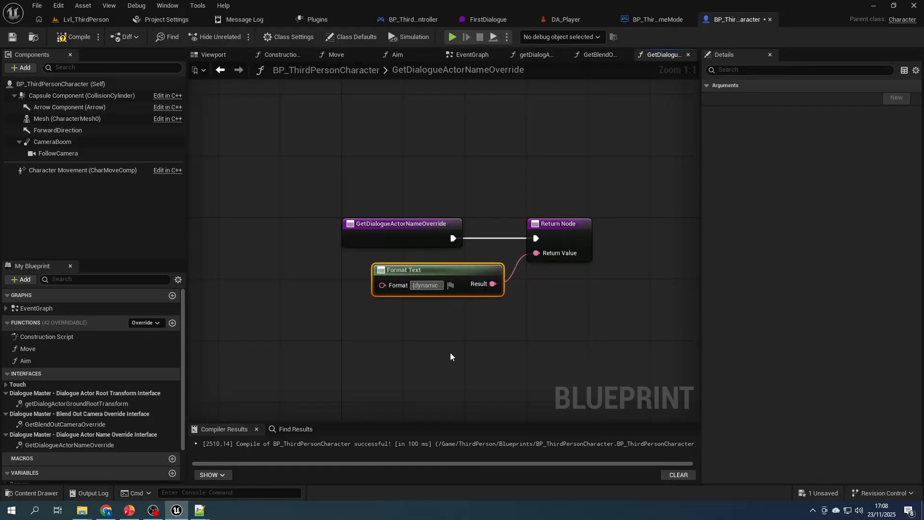
type("Name}")
key("Return")
left_click_drag(382, 308, 291, 308)
left_click(356, 337)
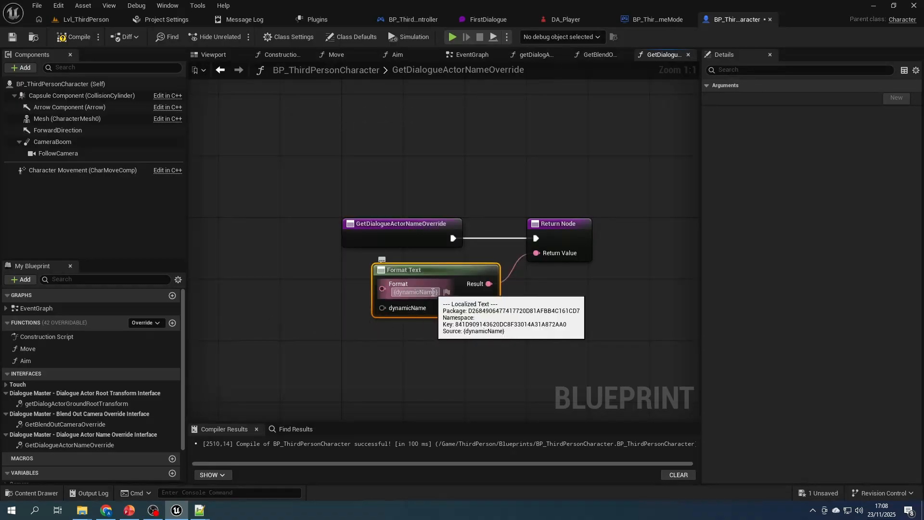
key("Delete")
Step: Set the Return Value of GetDialogueActorNameOverride to "Overriden name" and compile the character blueprint
type("Overriden name")
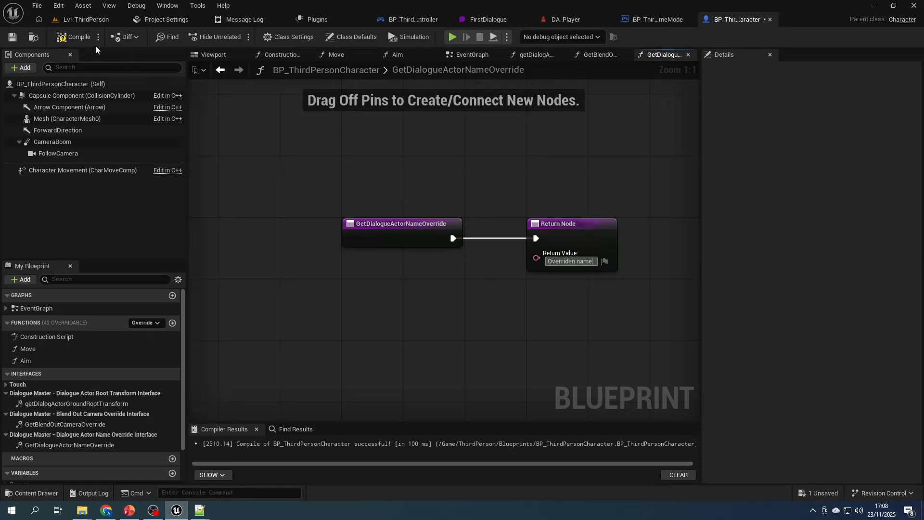
left_click(71, 40)
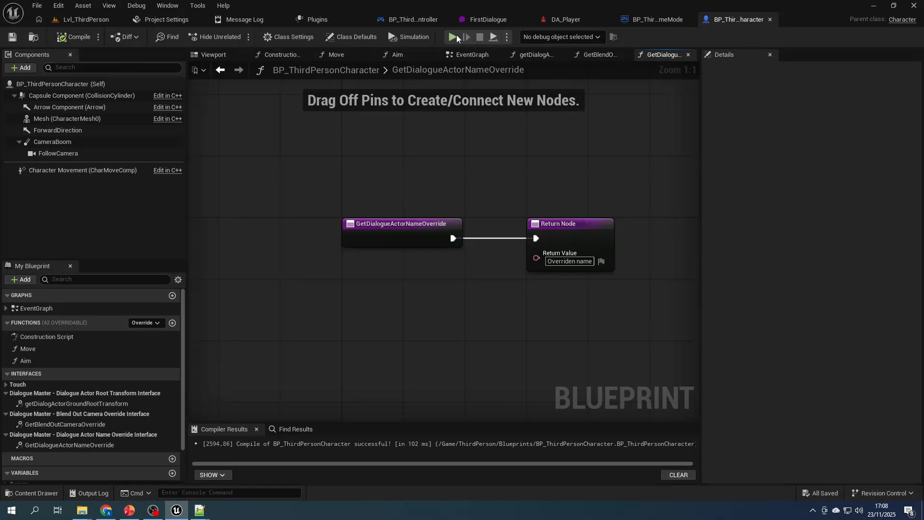
Step: Play-test the dialogue to check the overridden speaker name, and stop the preview
left_click(454, 36)
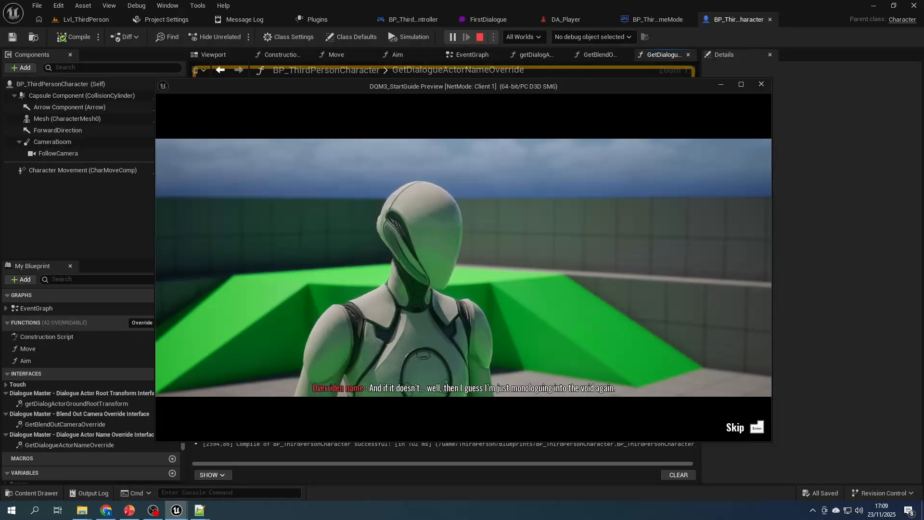
key("Escape")
Step: Implement DialogueMasterCharacterInterface in the class settings of BP_ThirdPersonCharacter
left_click(288, 36)
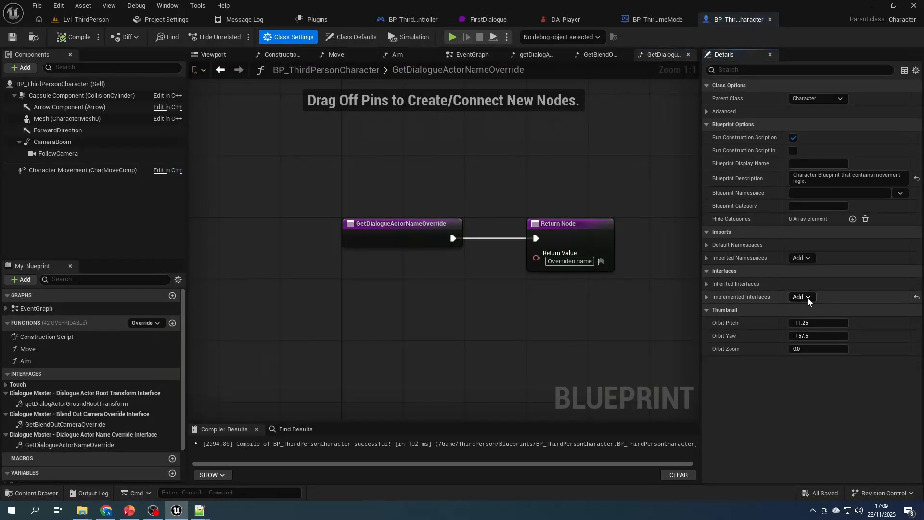
left_click(801, 296)
type("dialogu")
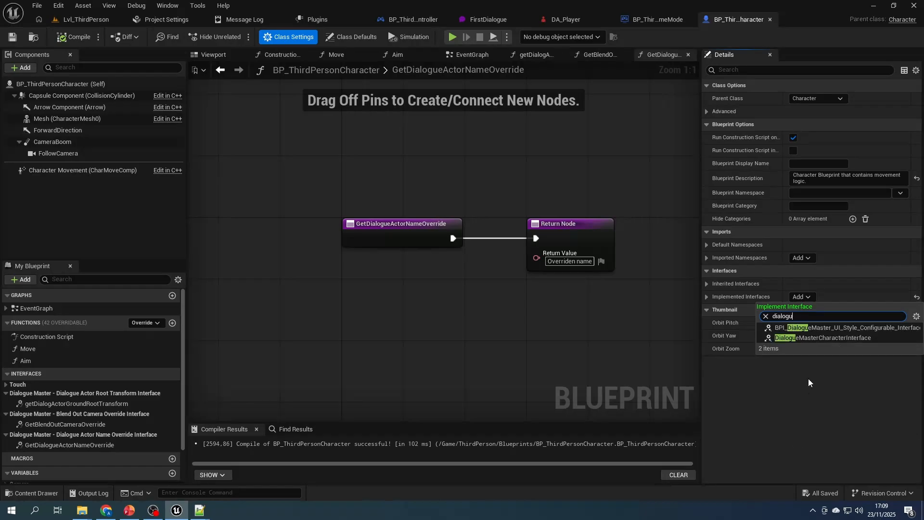
left_click(841, 338)
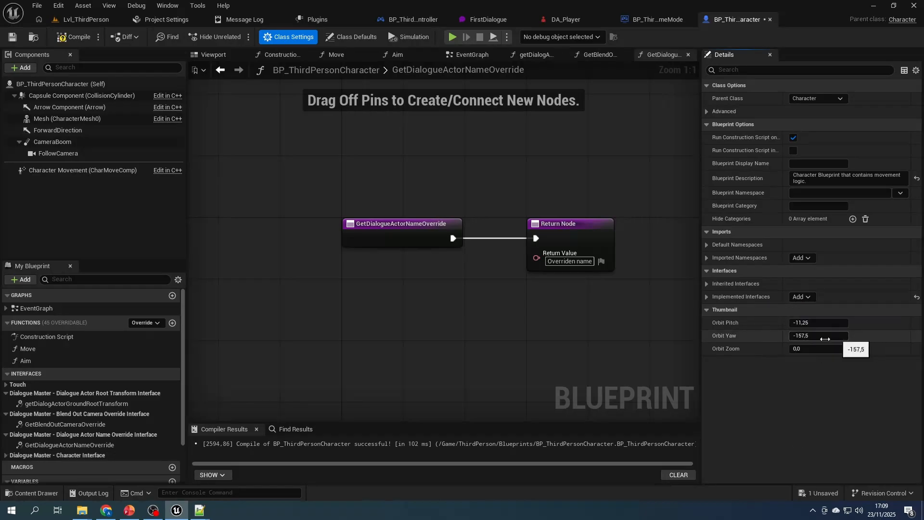
Step: Open the canEnterDialogue function of the Dialogue Master Character Interface and enable its Return Value
left_click(6, 455)
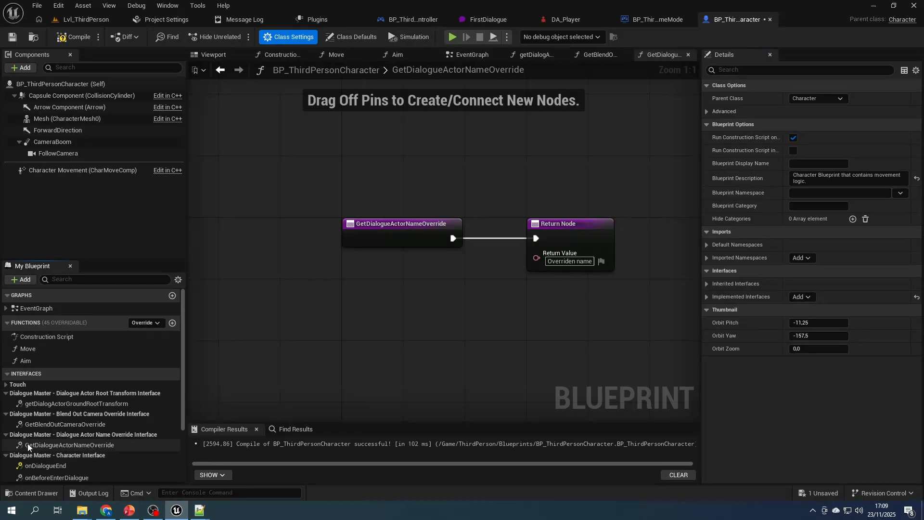
scroll(28, 442, "down", 2)
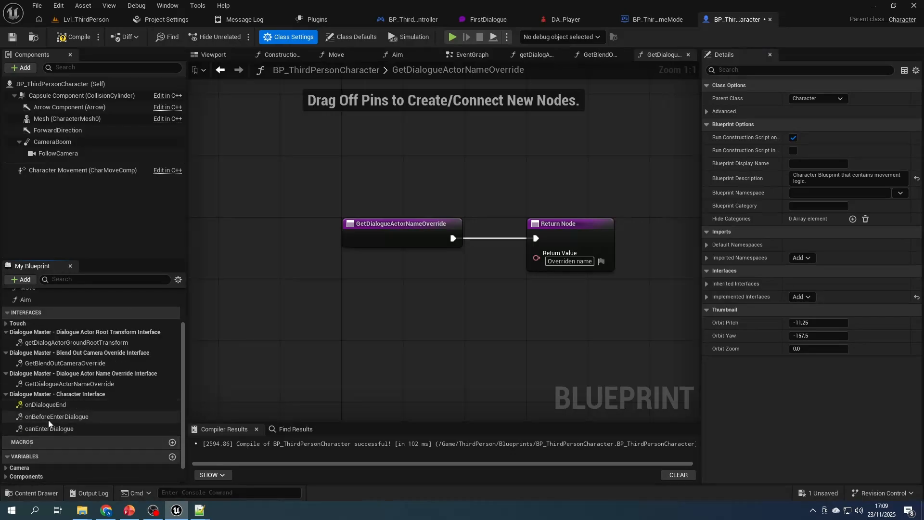
double_click(47, 429)
left_click(527, 254)
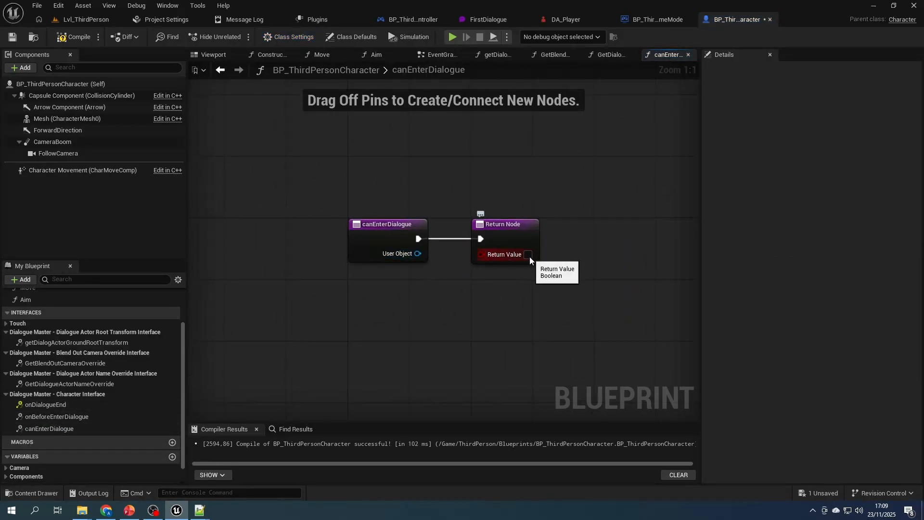
Step: Try adding a branch lookup and a comment reading "Check if in combat" in canEnterDialogue, and delete the comment
left_click_drag(479, 254, 422, 320)
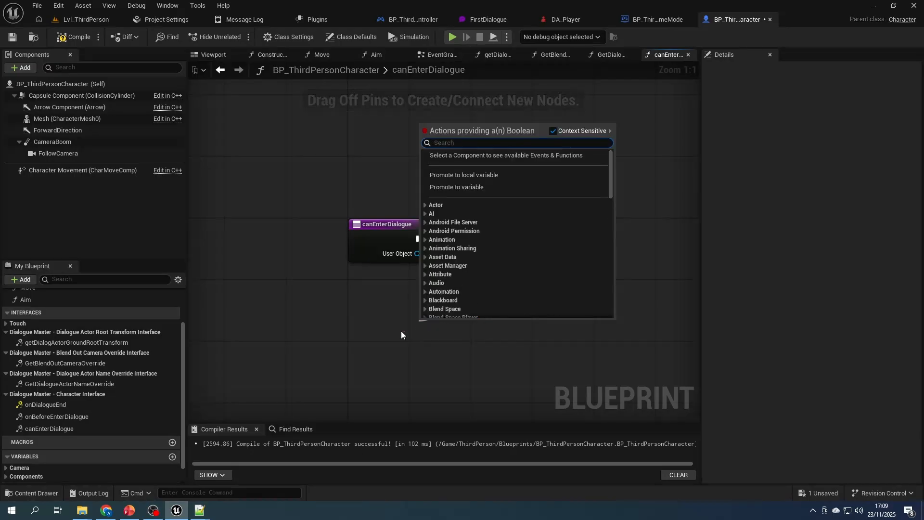
type("bran")
left_click(369, 330)
right_click(414, 302)
left_click(389, 305)
key("c")
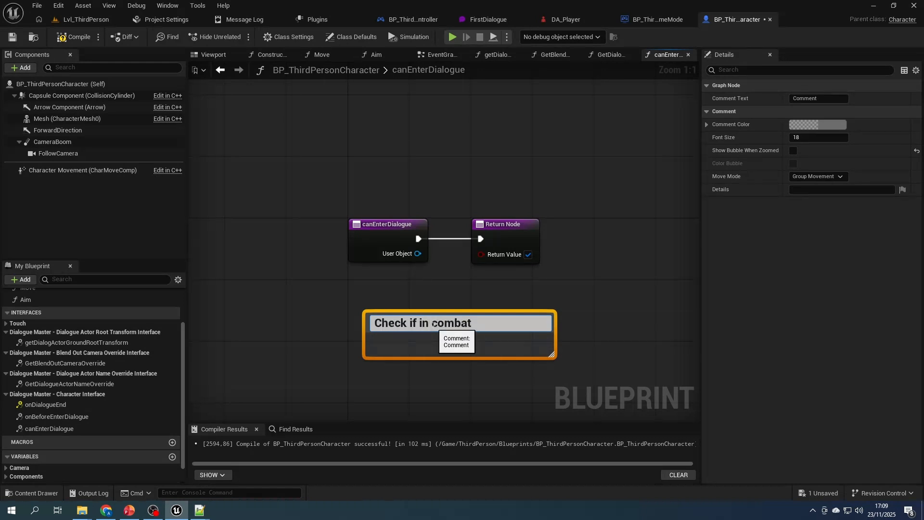
key("Escape")
key("Delete")
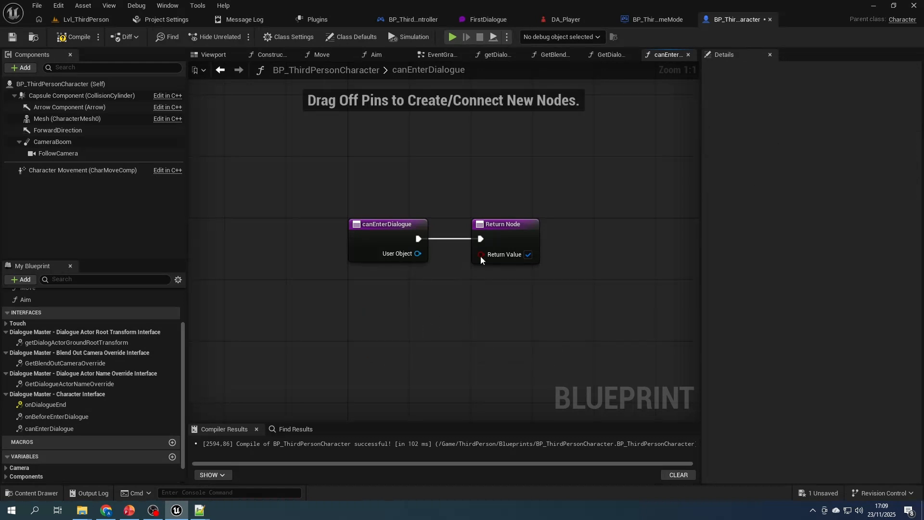
Step: Open the onBeforeEnterDialogue interface function and move its entry node away from the Return Node
double_click(57, 417)
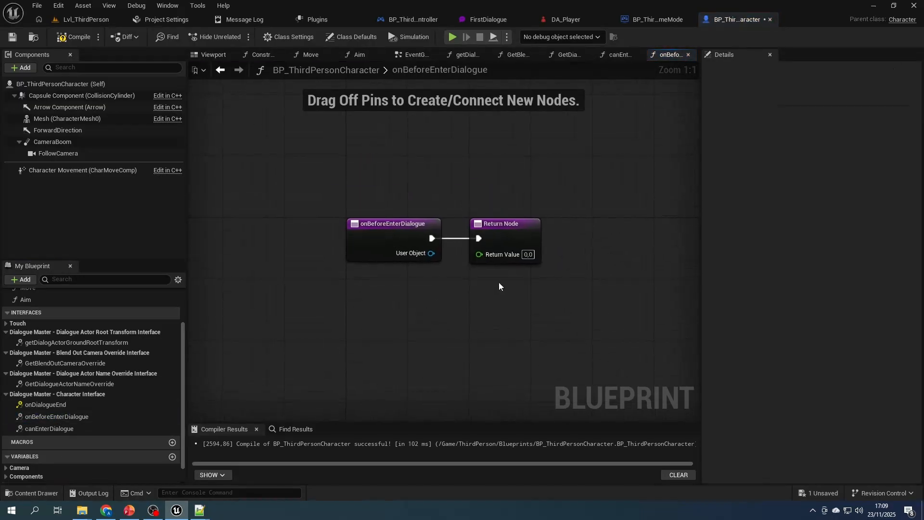
left_click_drag(424, 243, 300, 243)
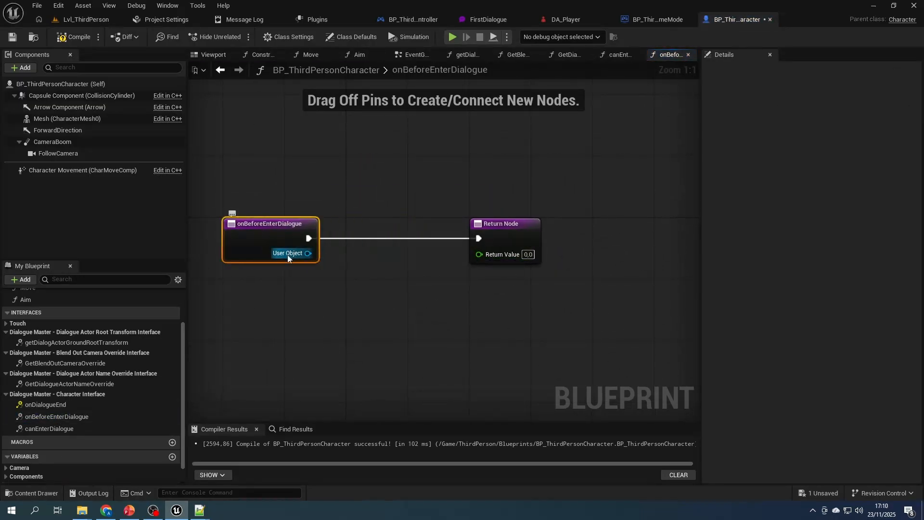
Step: Review the User Object input of the Play Dialogue node in BP_ThirdPersonPlayerController and return to BP_ThirdPersonCharacter
left_click(659, 19)
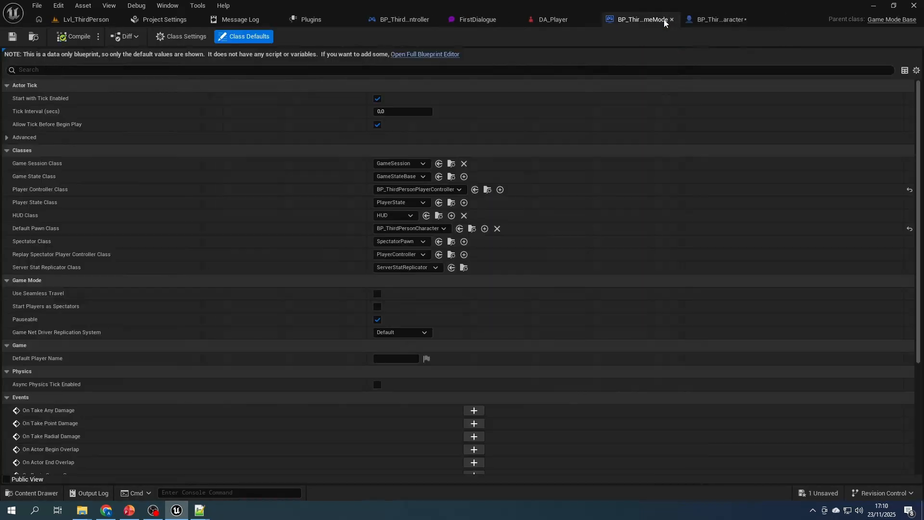
left_click(394, 21)
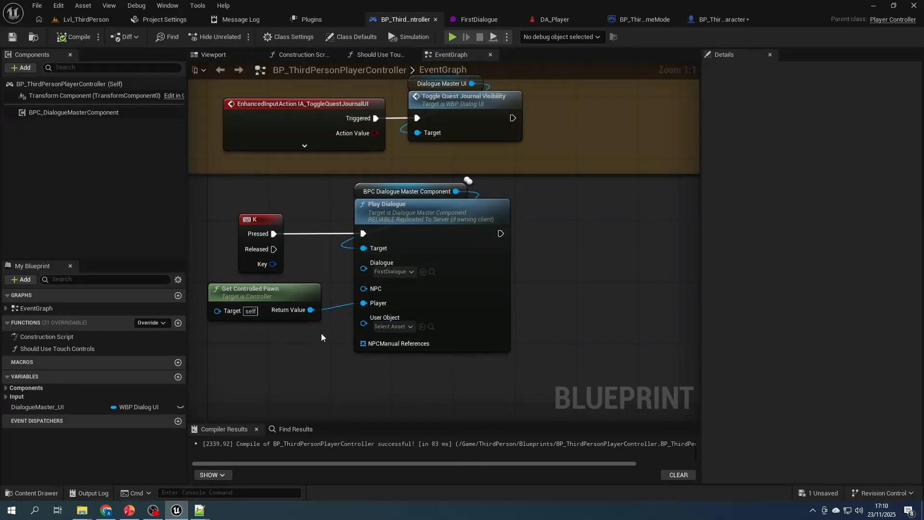
left_click(721, 20)
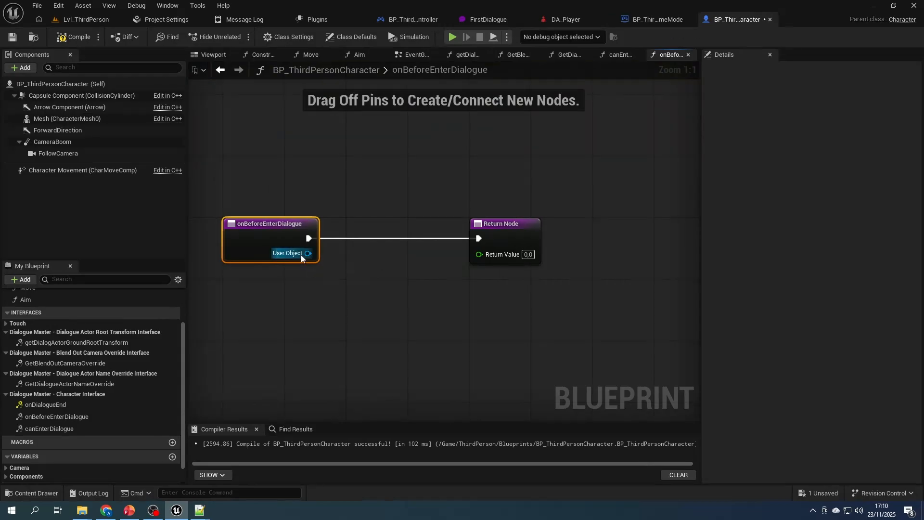
Step: Set the Return Value of onBeforeEnterDialogue to 2.0
left_click(384, 265)
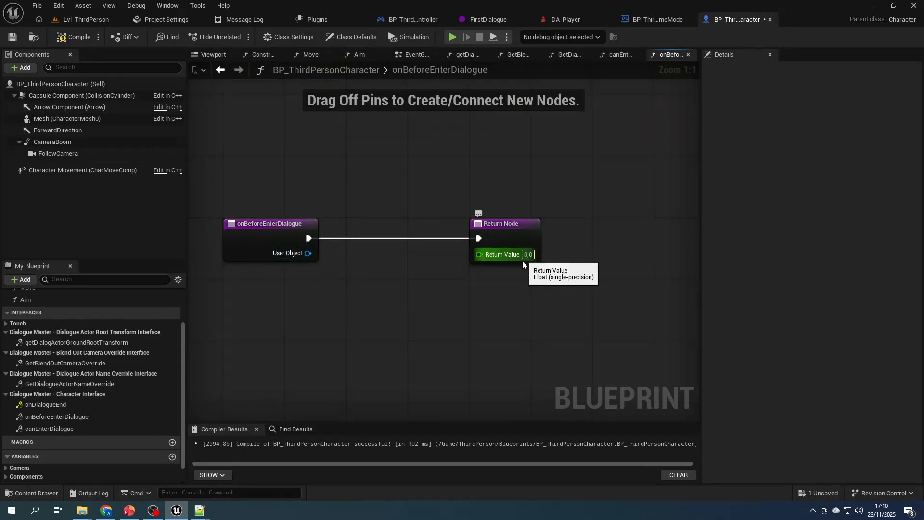
type("2")
key("Return")
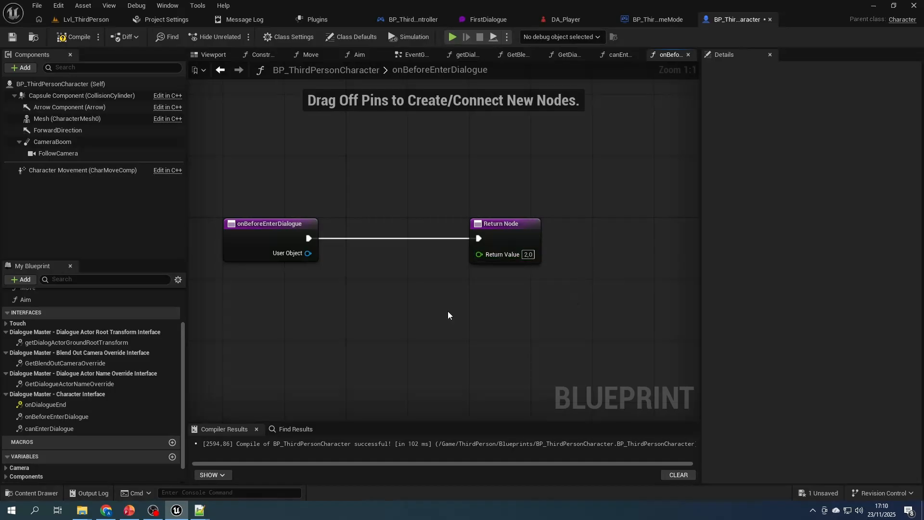
Step: Implement the onDialogueEnd interface event in the character's Event Graph
double_click(46, 404)
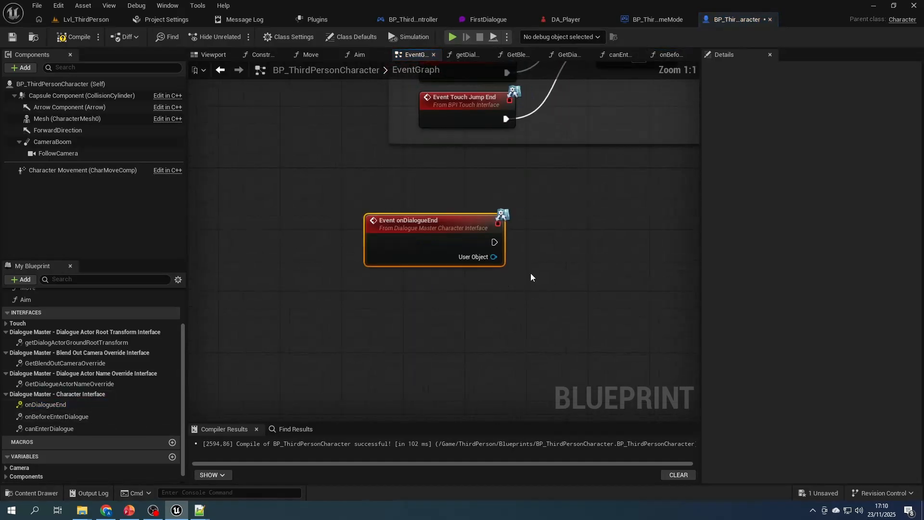
left_click_drag(573, 274, 573, 273)
left_click(525, 305)
Step: Return to onBeforeEnterDialogue, compile and save the character blueprint, and play-test the dialogue's start delay
double_click(57, 416)
key("ctrl+s")
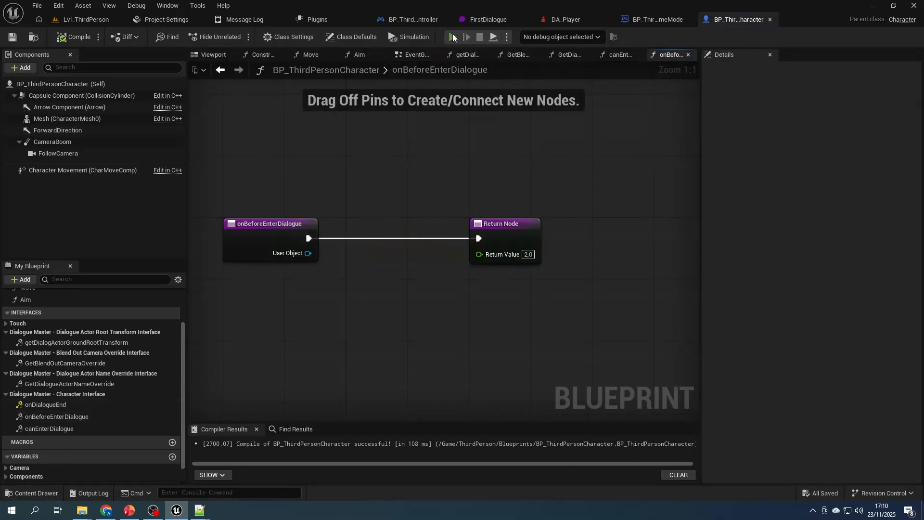
left_click(453, 37)
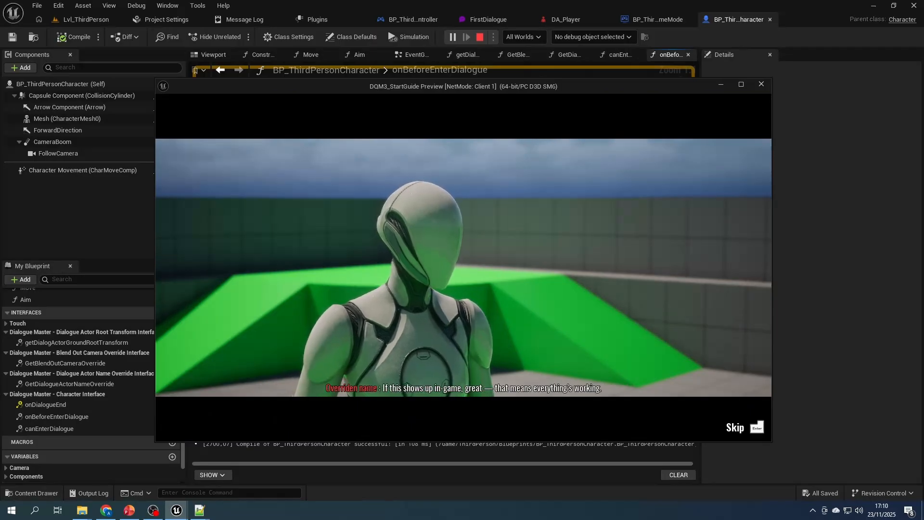
key("Escape")
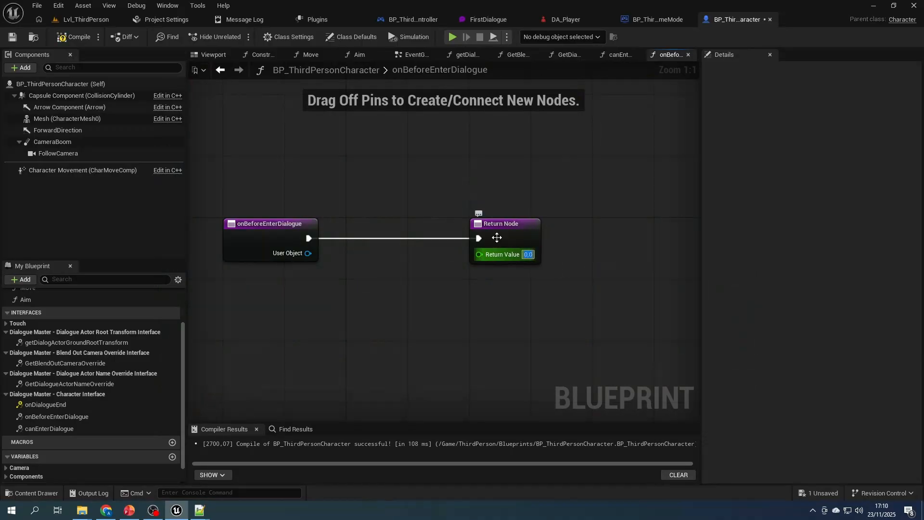
Step: Set the Return Value of onBeforeEnterDialogue to 0.0, compile and save the blueprint, and play-test the dialogue
left_click(74, 36)
left_click(12, 36)
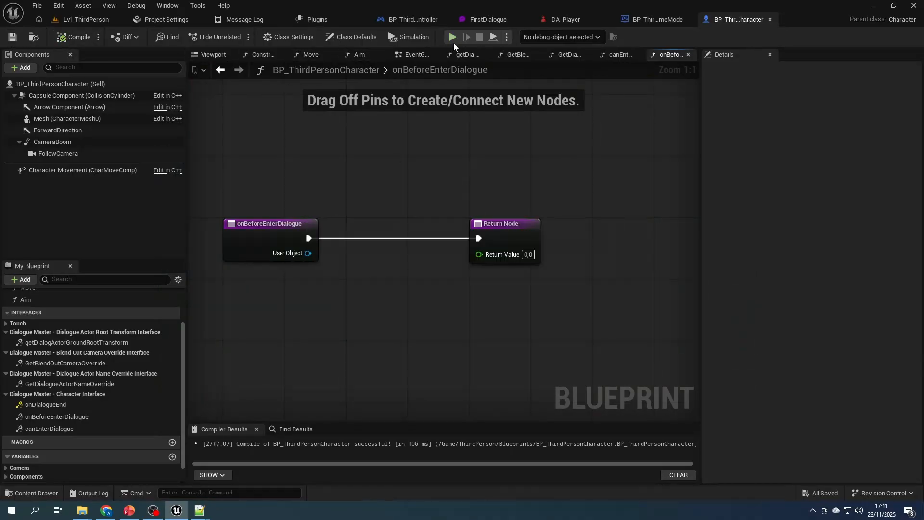
left_click(452, 38)
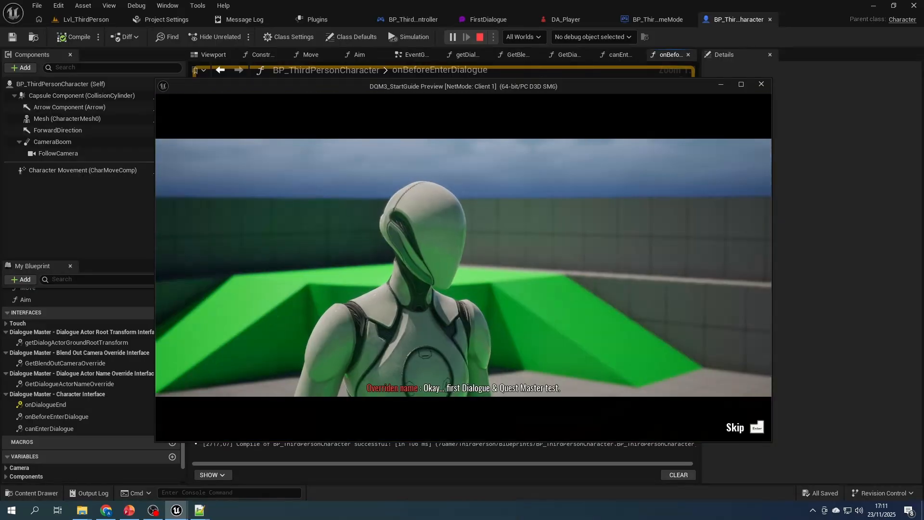
key("Escape")
Step: Play-test the dialogue with canEnterDialogue's Return Value disabled, and re-enable that value, compiling the blueprint after each change
left_click(53, 430)
double_click(53, 429)
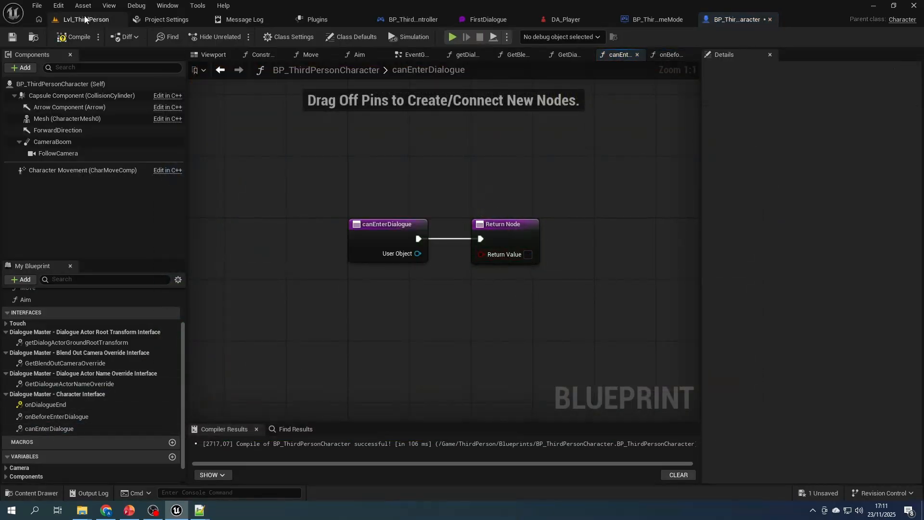
left_click(71, 37)
left_click(452, 37)
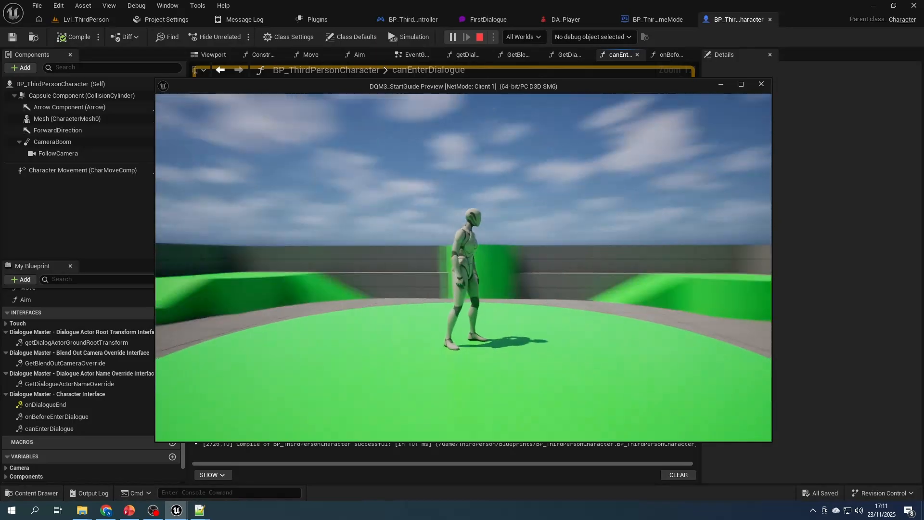
key("Escape")
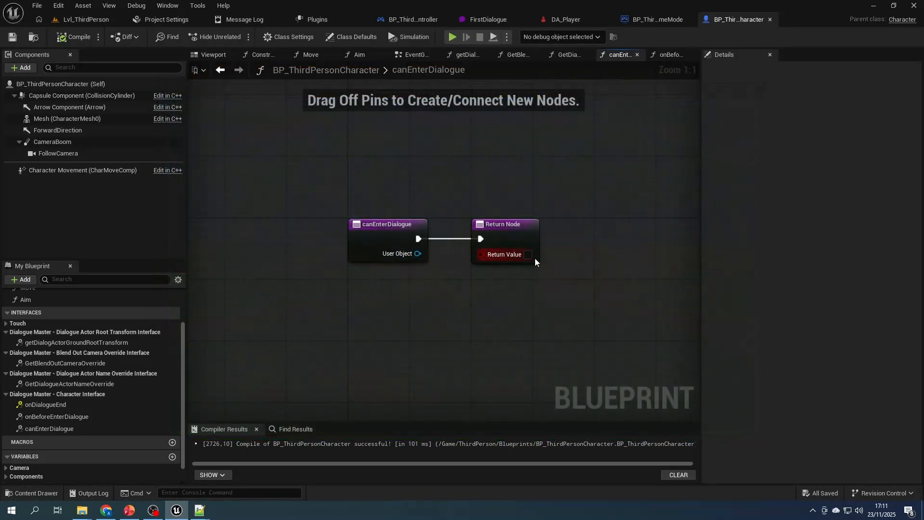
left_click(68, 43)
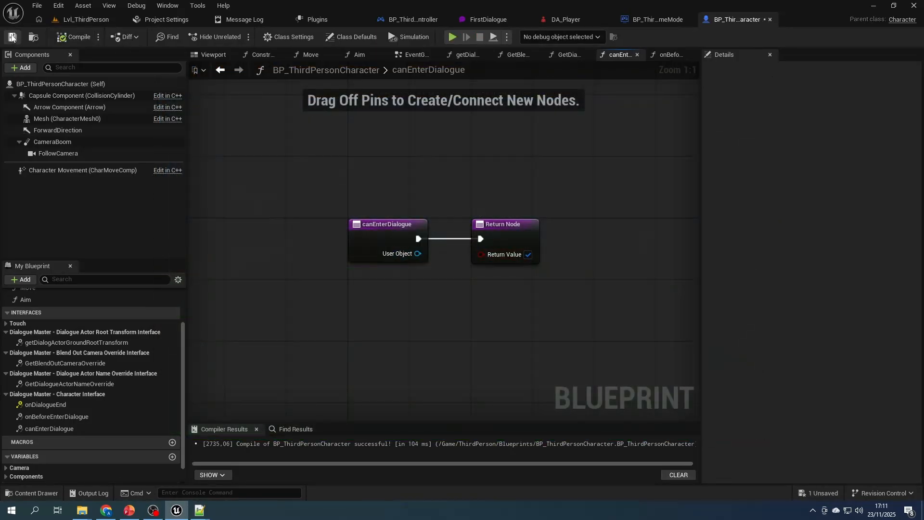
Step: Switch to Lvl_ThirdPerson and open the Blueprints > Utils folder of the Dialogue & Quest Master plugin content
left_click(86, 19)
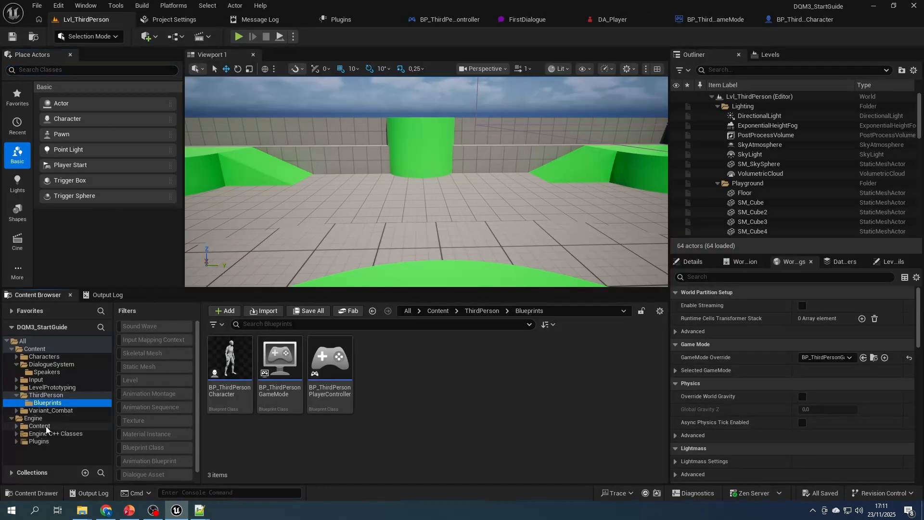
left_click(16, 442)
scroll(48, 443, "down", 10)
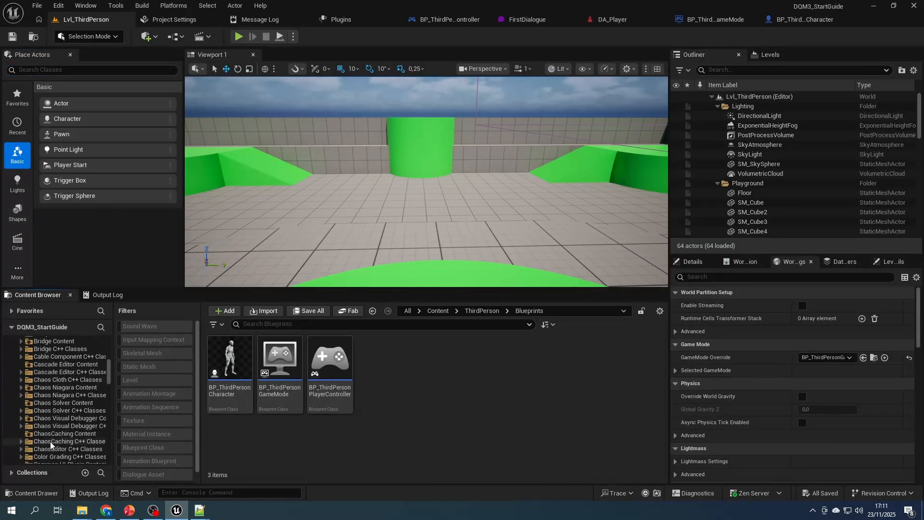
scroll(51, 443, "down", 5)
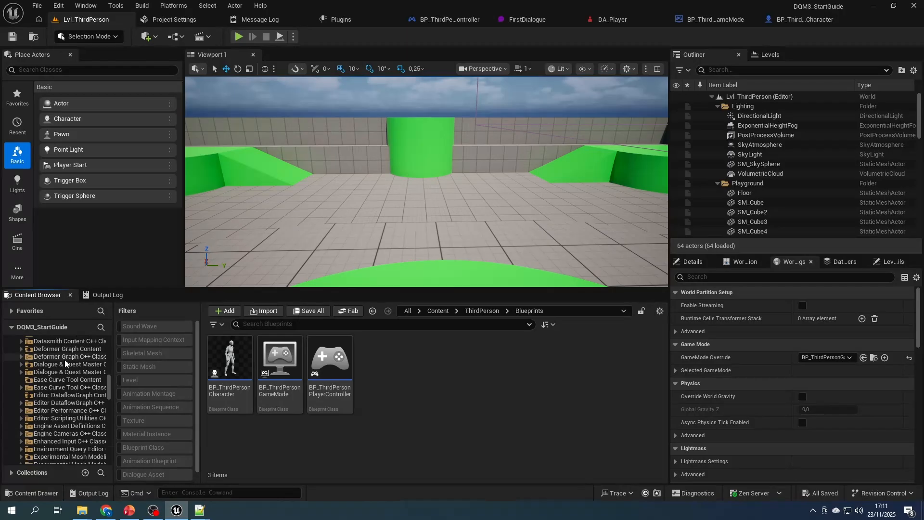
double_click(65, 364)
double_click(229, 368)
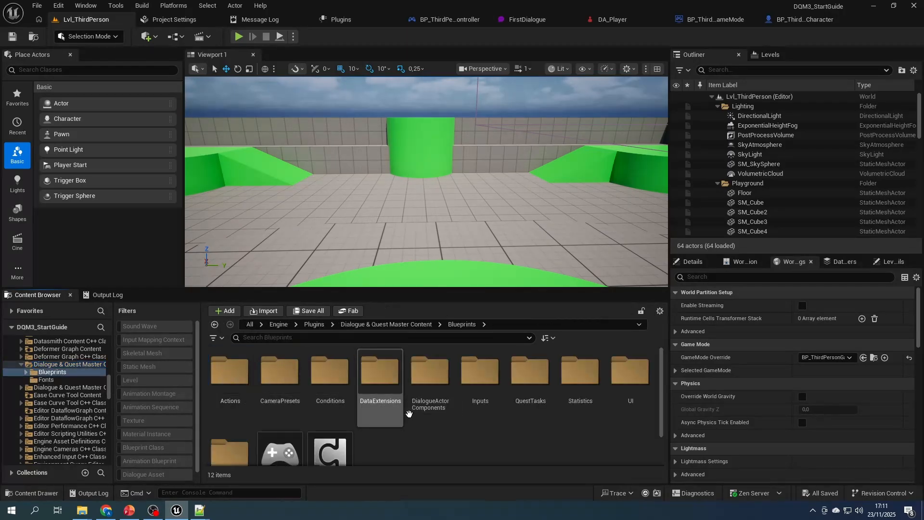
scroll(289, 424, "down", 2)
double_click(243, 417)
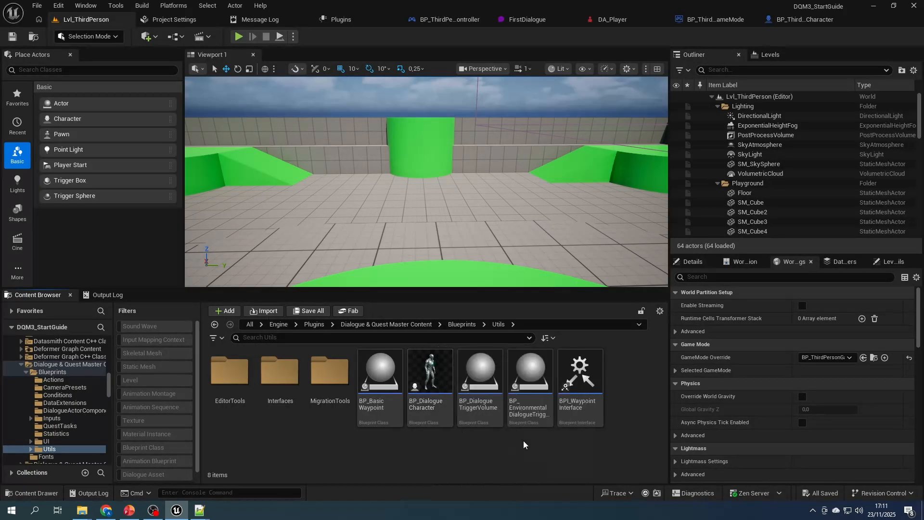
Step: Place a BP_DialogueCharacter on the level floor near the green cylinder and set its yaw rotation to 180°
left_click_drag(430, 376, 402, 177)
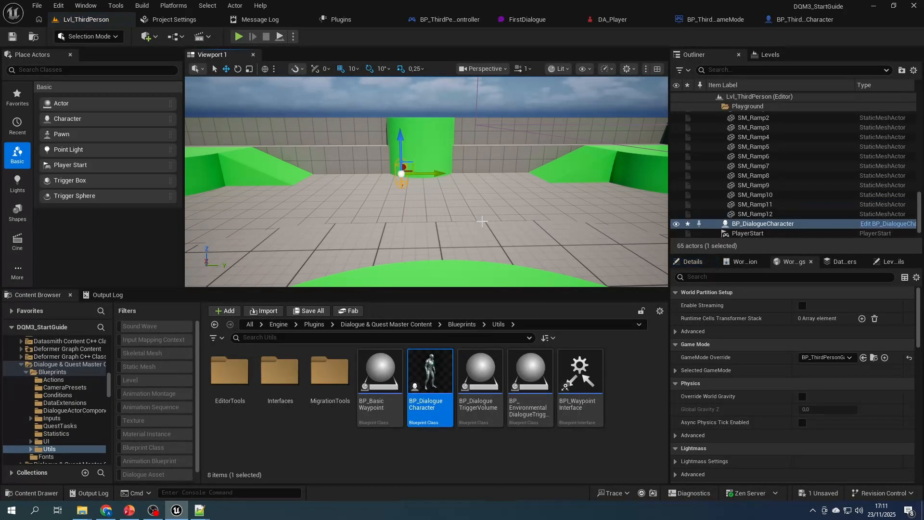
left_click(764, 225)
left_click(884, 392)
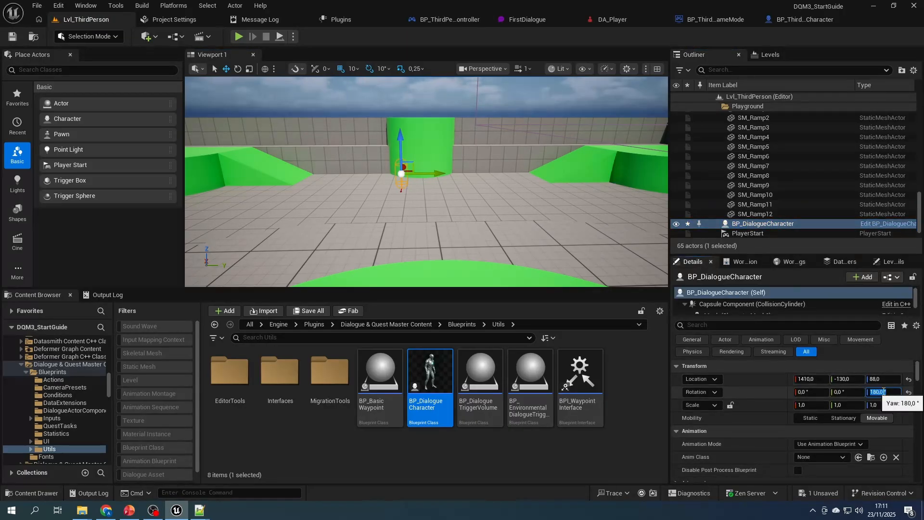
Step: Give the BP_DialogueCharacter's mesh the SKM_Manny_Simple skeletal mesh and the ABP_Unarmed animation class
scroll(761, 412, "down", 3)
scroll(724, 303, "down", 1)
left_click(725, 302)
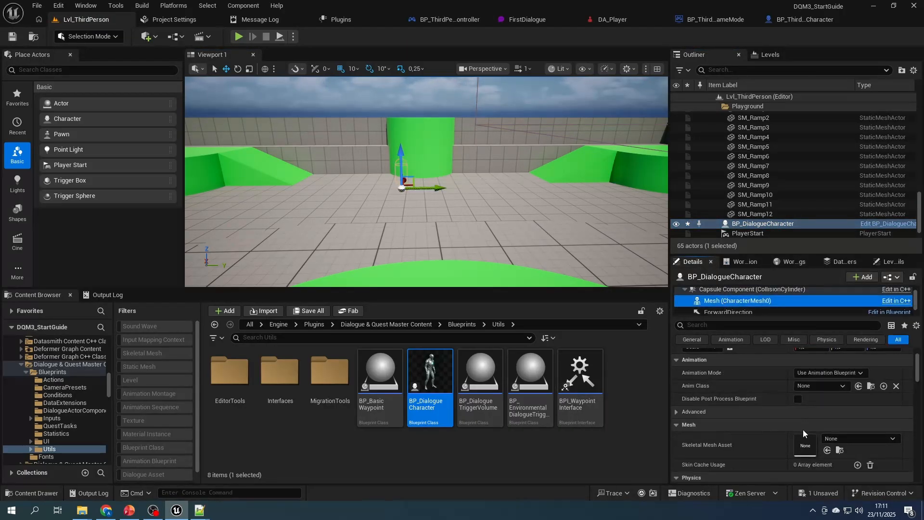
scroll(768, 364, "down", 1)
left_click(850, 422)
type("manny")
left_click(846, 309)
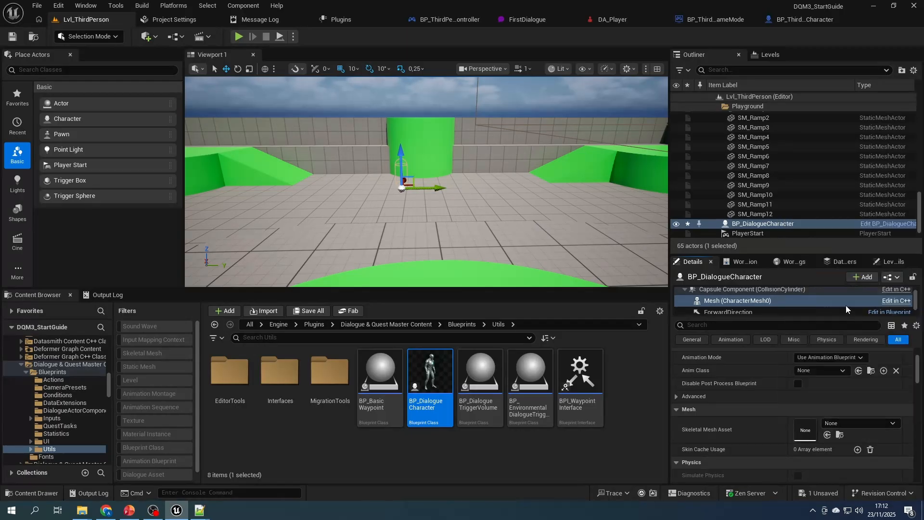
left_click(825, 372)
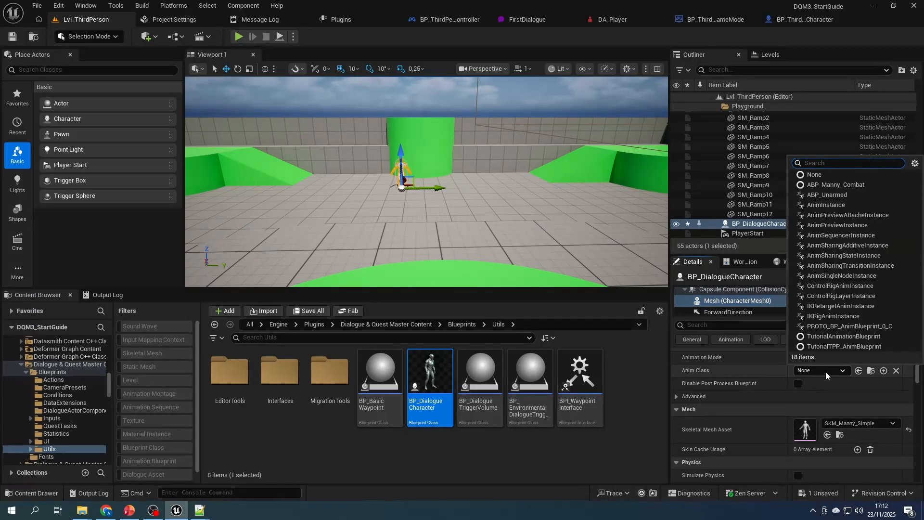
left_click(838, 195)
Step: Add a BPC Dialogue Actor Component to the BP_DialogueCharacter with FirstDialogue as its dialogue asset and a trigger radius of 300
scroll(737, 307, "up", 1)
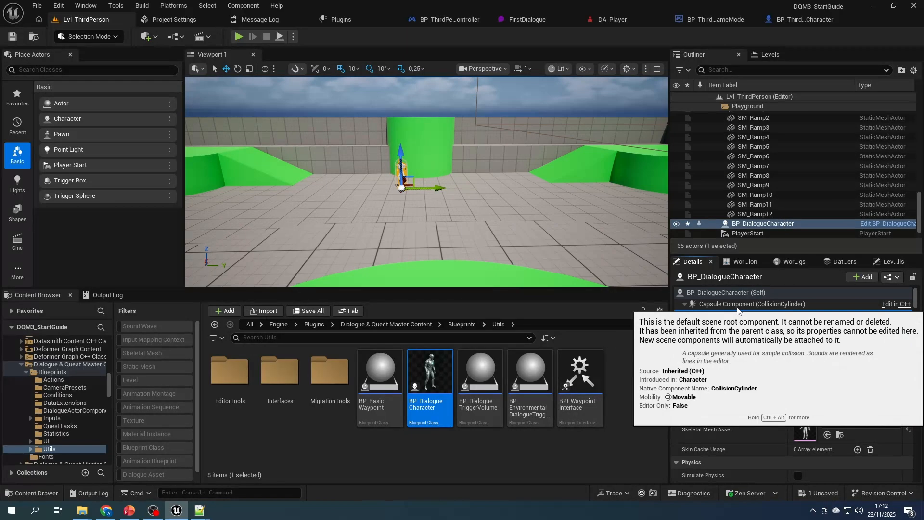
scroll(732, 301, "down", 1)
left_click(861, 277)
type("dialog")
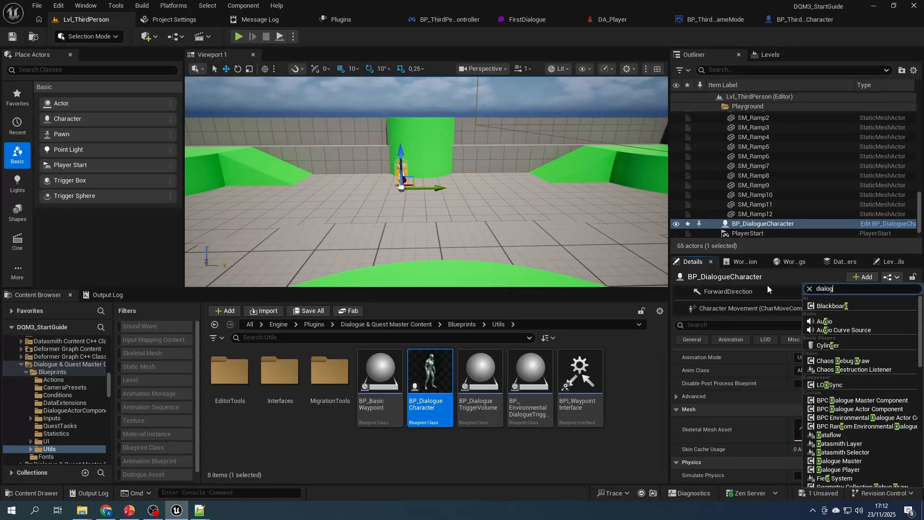
type("ue")
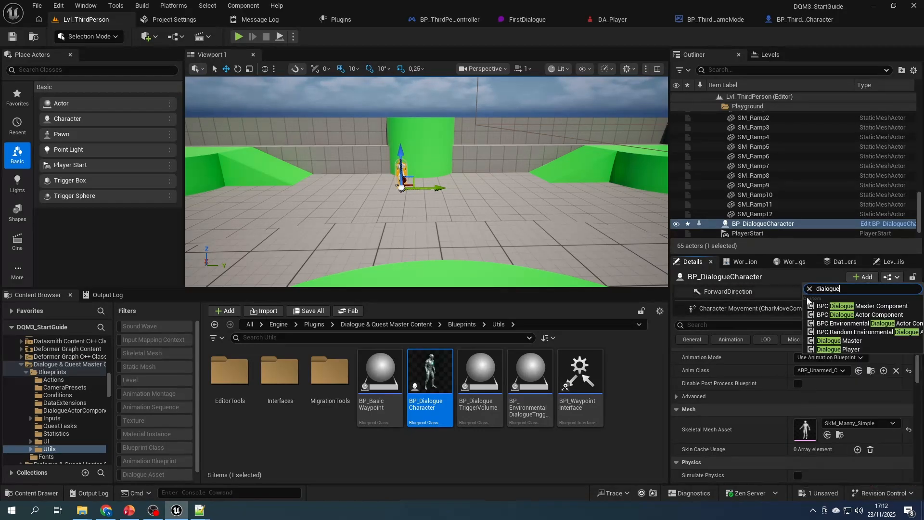
left_click(863, 315)
left_click(861, 368)
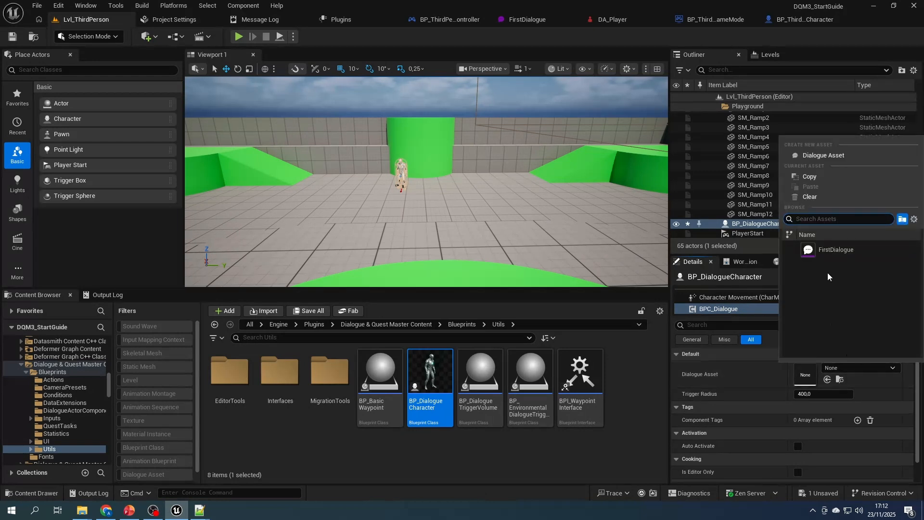
left_click(832, 249)
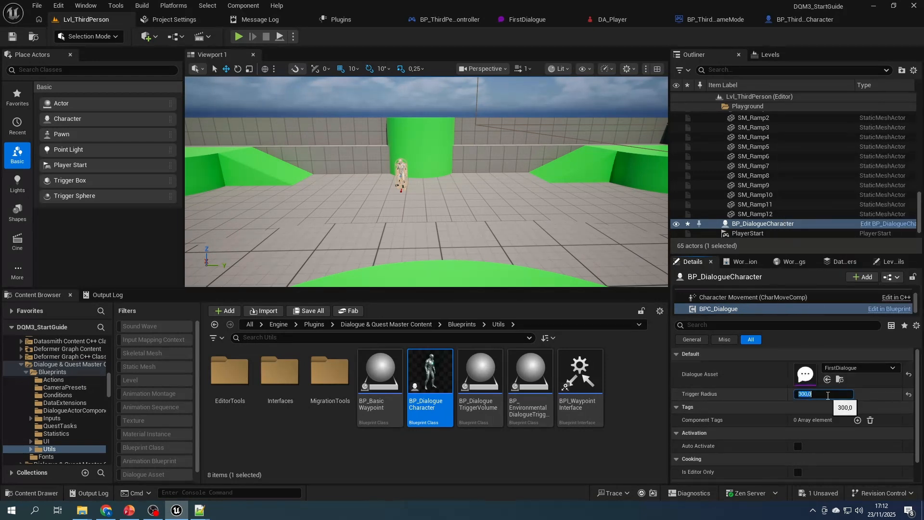
Step: Save the modified BP_DialogueCharacter and play-test the level by walking towards it
left_click(316, 311)
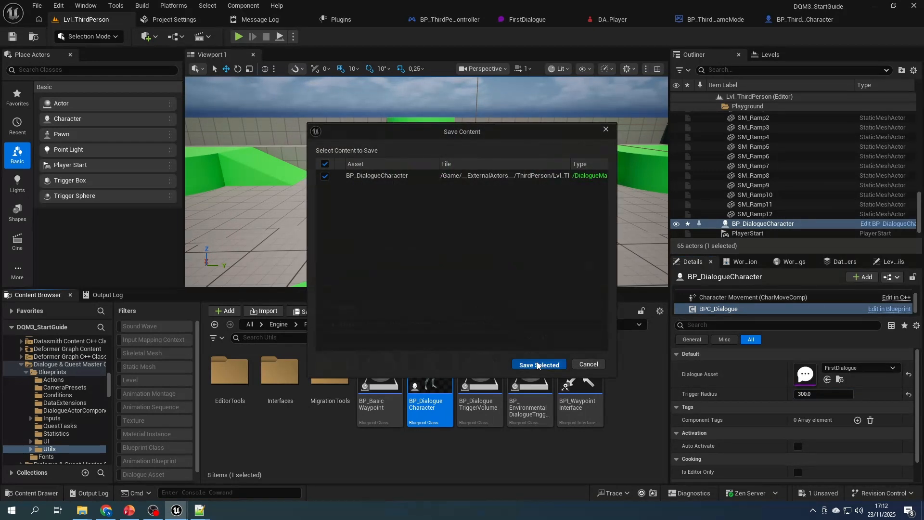
left_click(536, 364)
key("alt+p")
key("w")
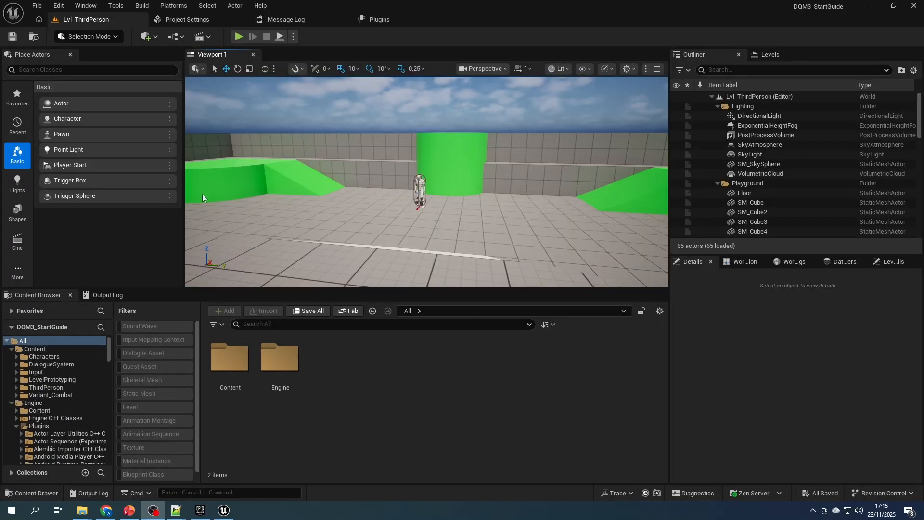
Step: Enable the Interaction Master plugin and restart the editor
left_click(61, 7)
left_click(104, 171)
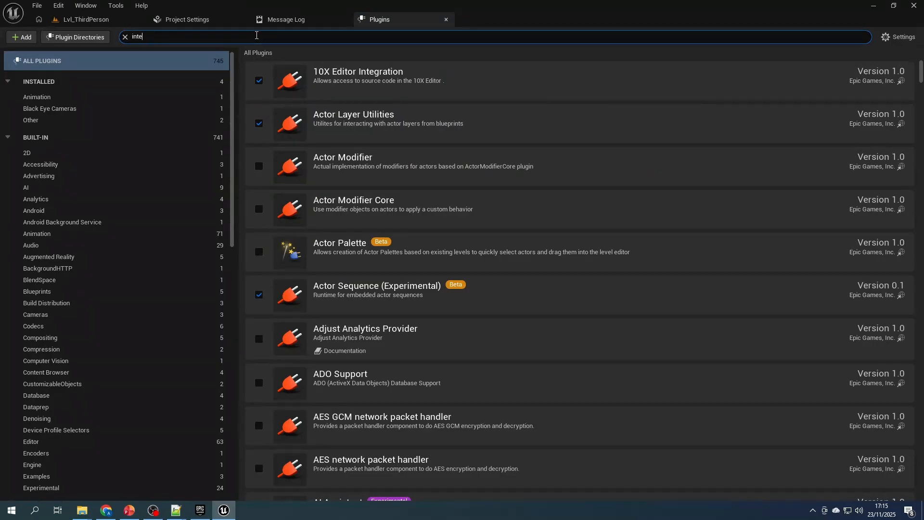
type("interaction master")
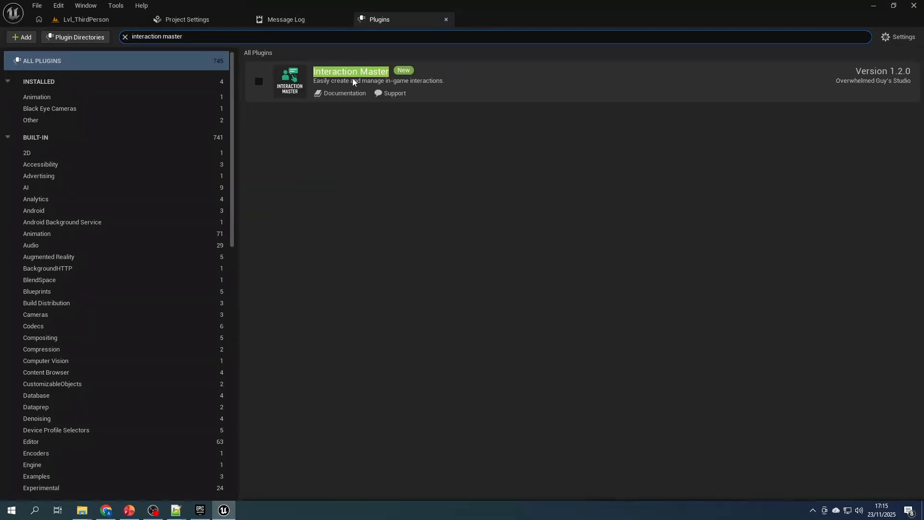
left_click(257, 81)
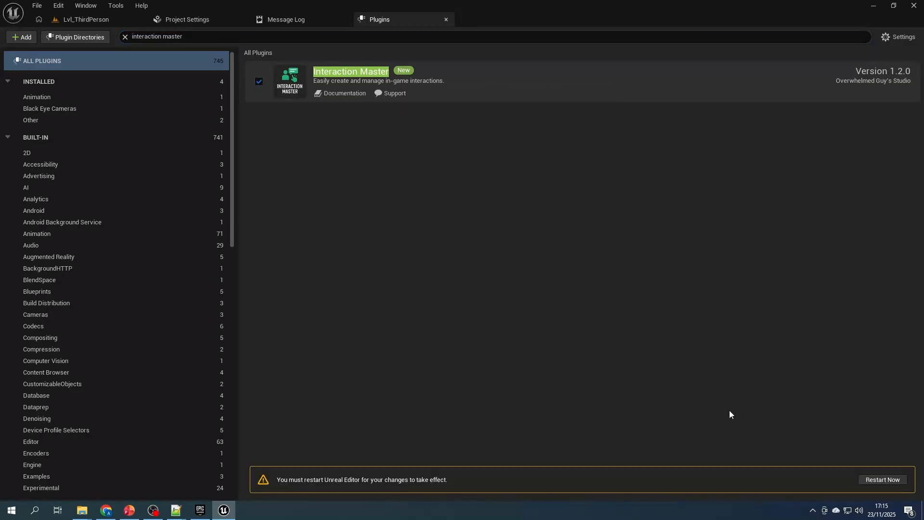
left_click(882, 479)
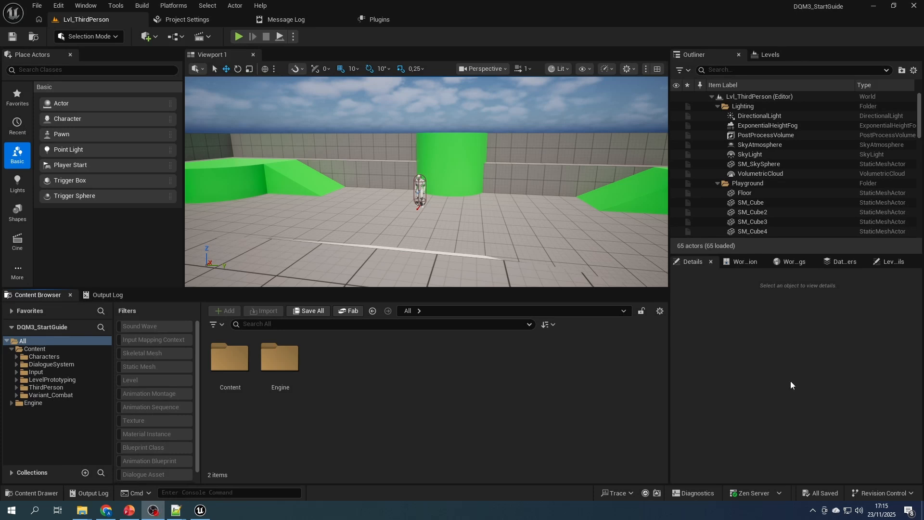
Step: Open the Blueprints > WidgetActor folder of the Interaction Master plugin content
double_click(234, 363)
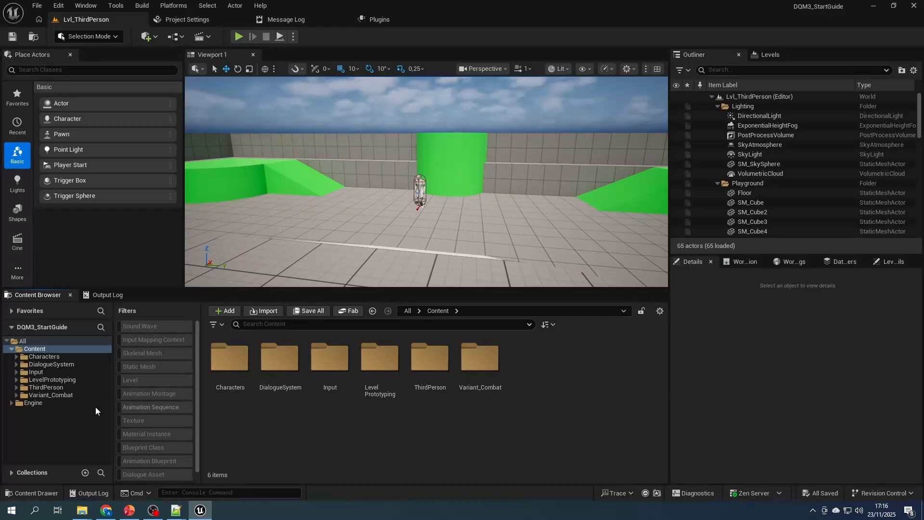
left_click(16, 426)
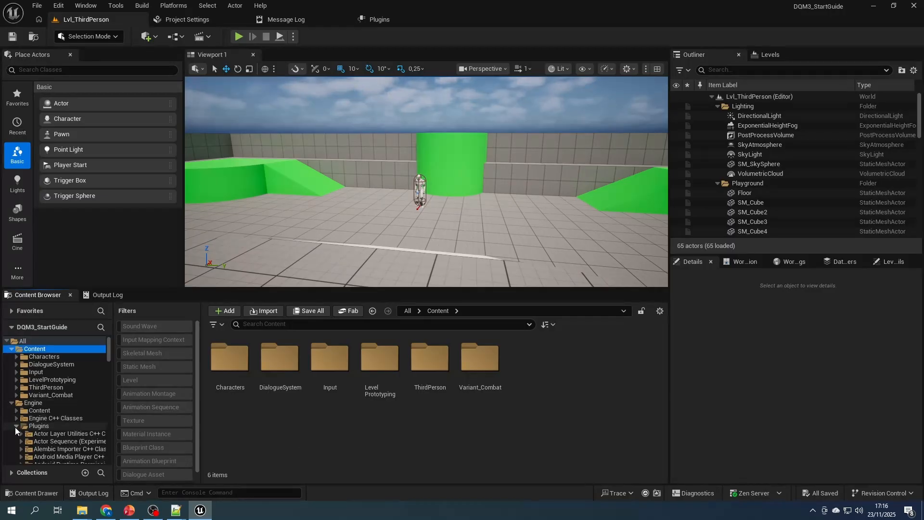
scroll(60, 436, "down", 5)
scroll(60, 437, "down", 10)
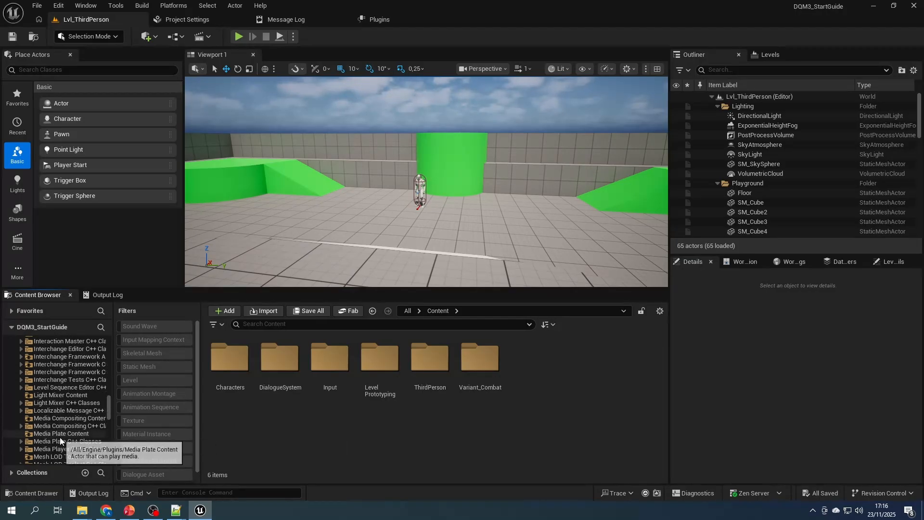
scroll(54, 376, "up", 4)
left_click(77, 365)
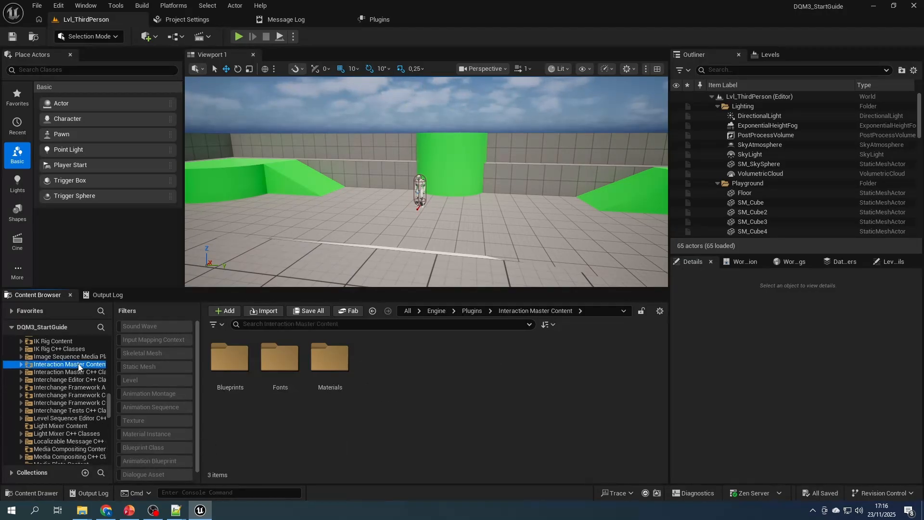
double_click(223, 380)
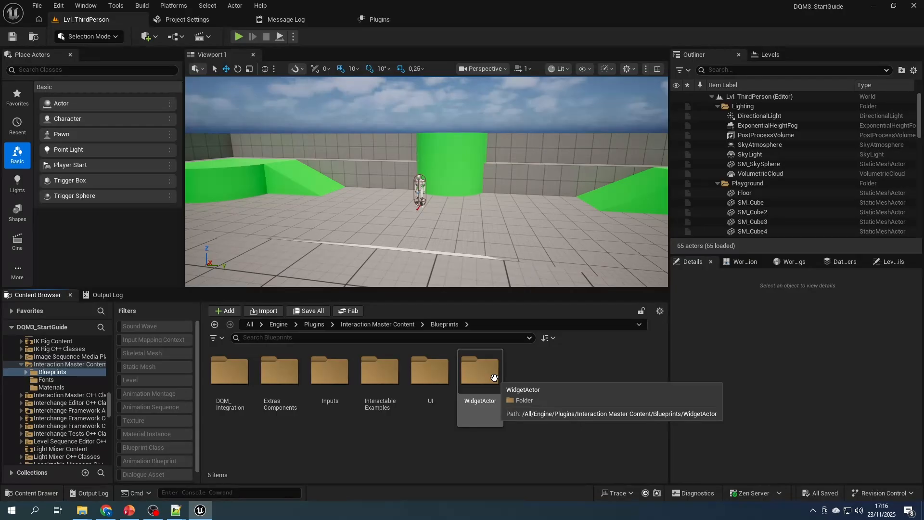
double_click(493, 377)
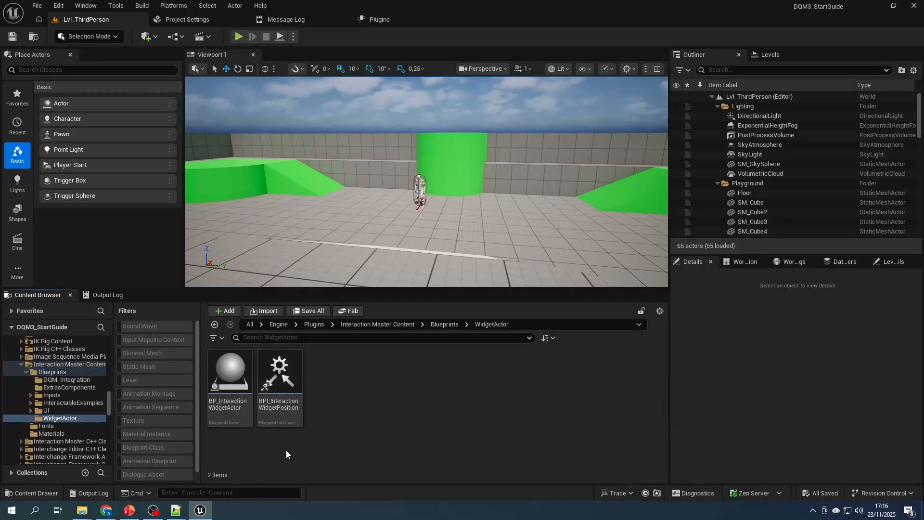
Step: Place a BP_InteractionWidgetActor in the level, reset its location, and set its Z location to -1000
left_click_drag(230, 376, 288, 260)
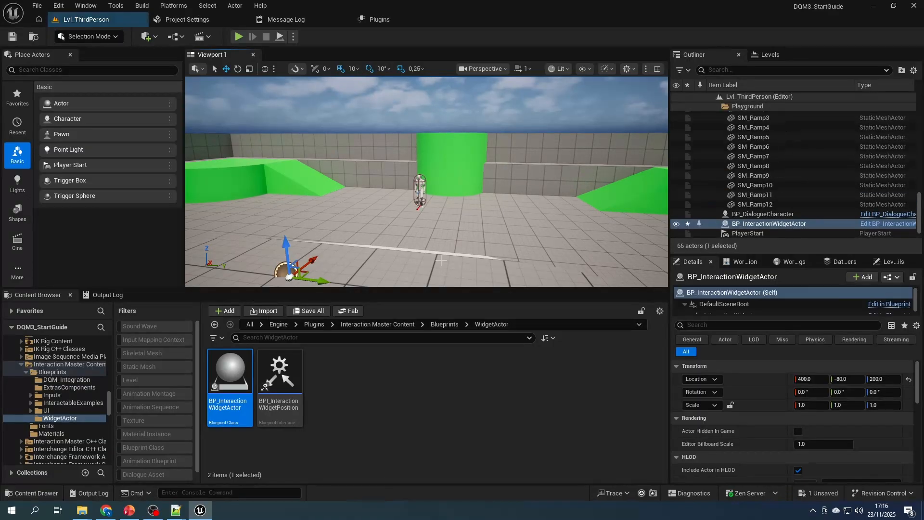
left_click(908, 379)
left_click(886, 379)
type("-1000")
left_click(505, 343)
left_click(359, 165)
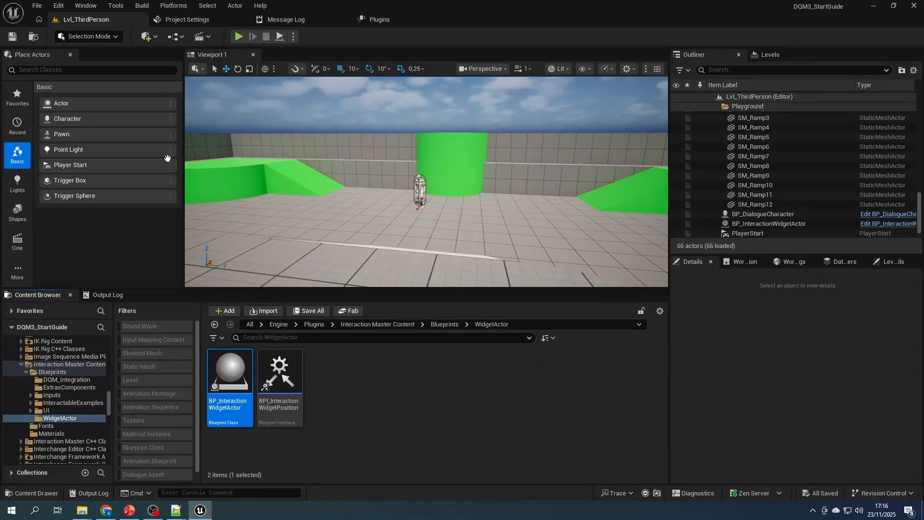
Step: Open the BP_ThirdPersonPlayerController blueprint from Content > ThirdPerson > Blueprints
left_click(250, 324)
double_click(223, 363)
left_click(430, 364)
double_click(430, 363)
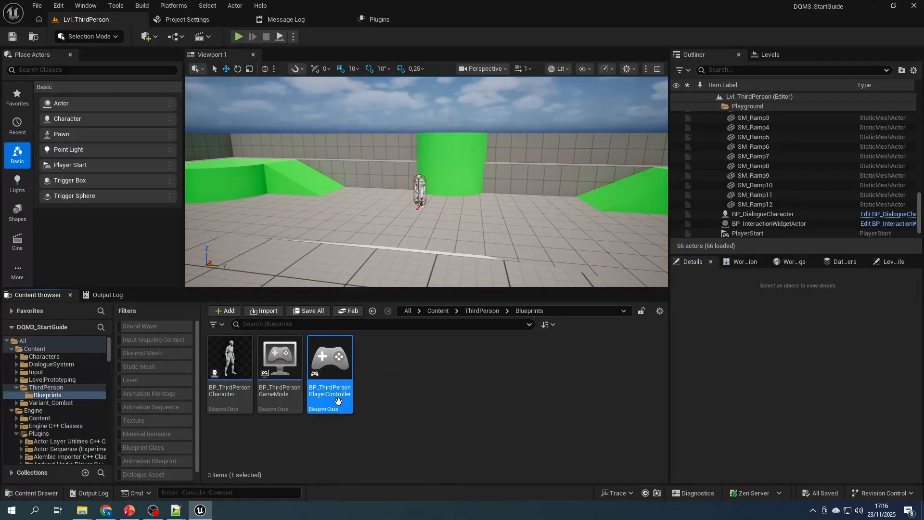
double_click(330, 363)
Step: Add an EnhancedInputAction IA_Interact event below the Play Dialogue nodes and expand it to show all its pins
right_click(298, 308)
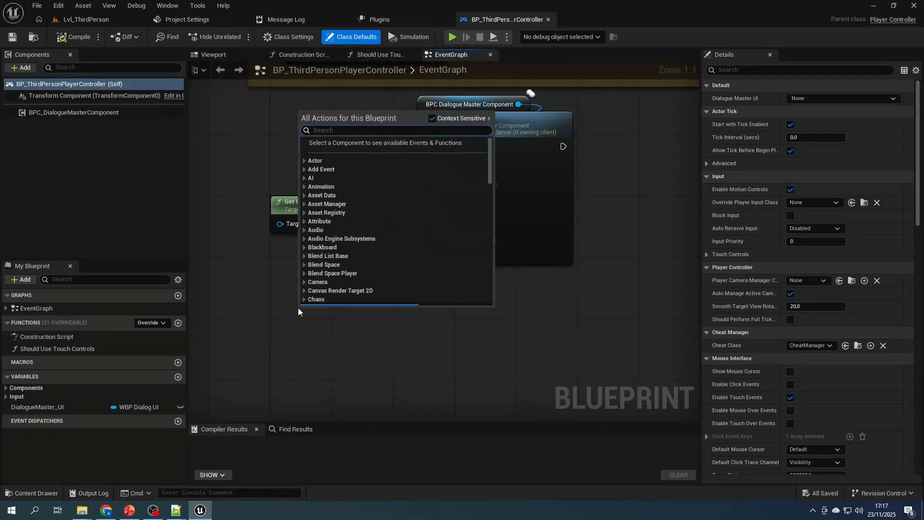
type("interact")
left_click(346, 180)
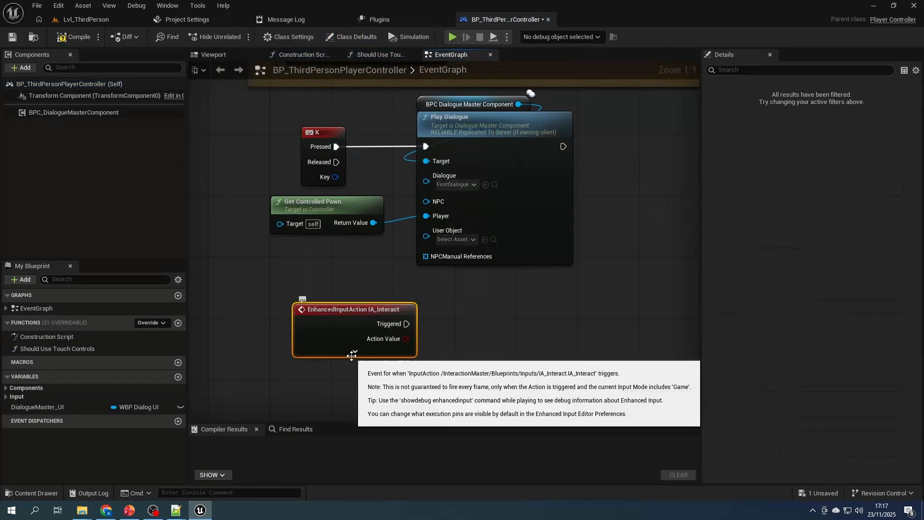
left_click(356, 351)
right_click_drag(250, 364, 200, 237)
Step: Add an Interactor component to the player controller and call its Start Interaction function from IA_Interact's Started pin
left_click(21, 67)
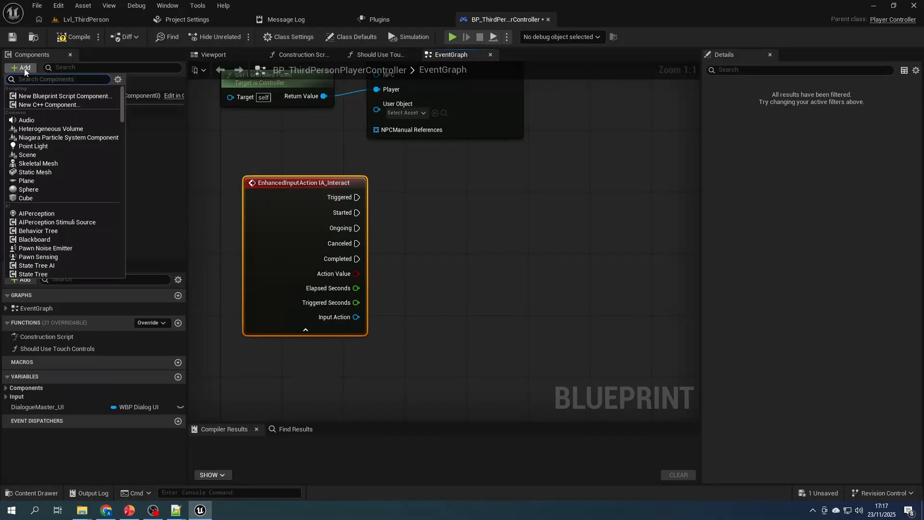
type("interactor")
left_click(42, 102)
left_click_drag(44, 125, 527, 219)
left_click(553, 259)
left_click_drag(356, 212, 522, 220)
key("q")
Step: Call the Interactor's Stop Interaction from Completed, wire Input Action into Start Interaction's Input Used, and compile the blueprint
left_click_drag(473, 263, 552, 304)
type("stopi")
key("Return")
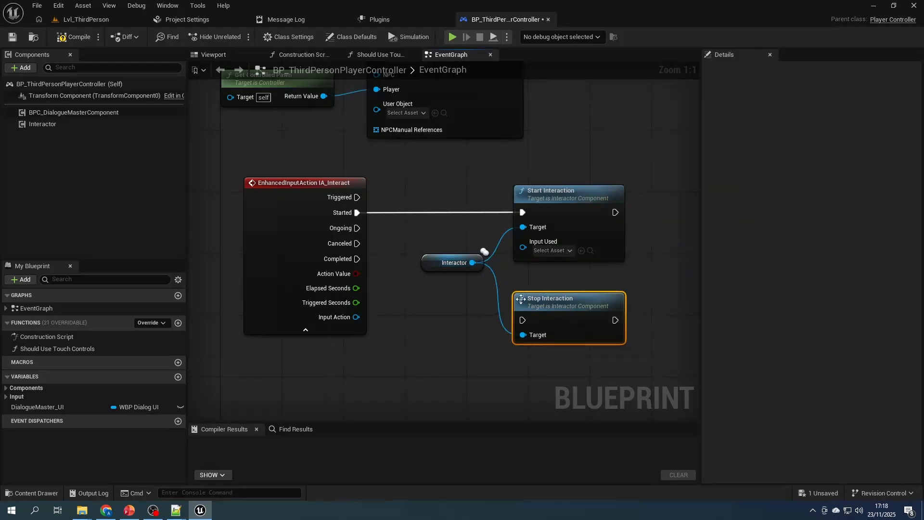
left_click_drag(356, 259, 522, 320)
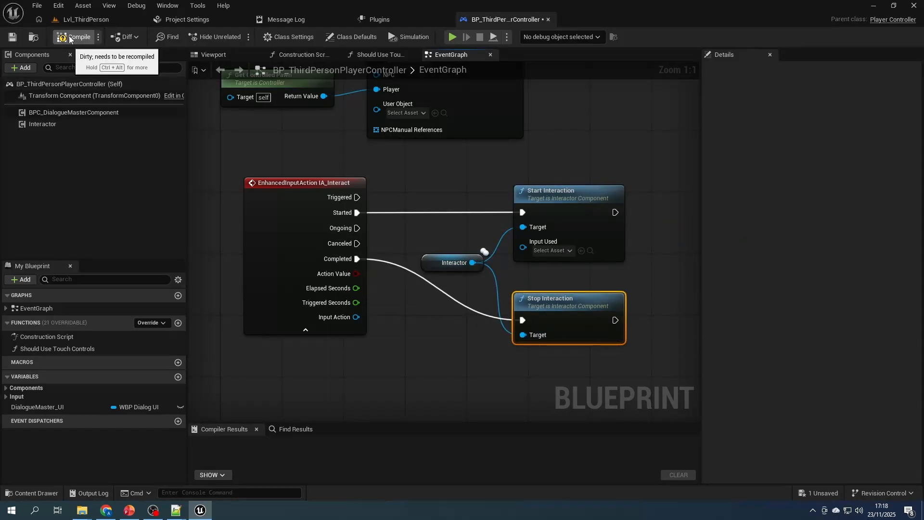
left_click_drag(356, 316, 522, 241)
key("F7")
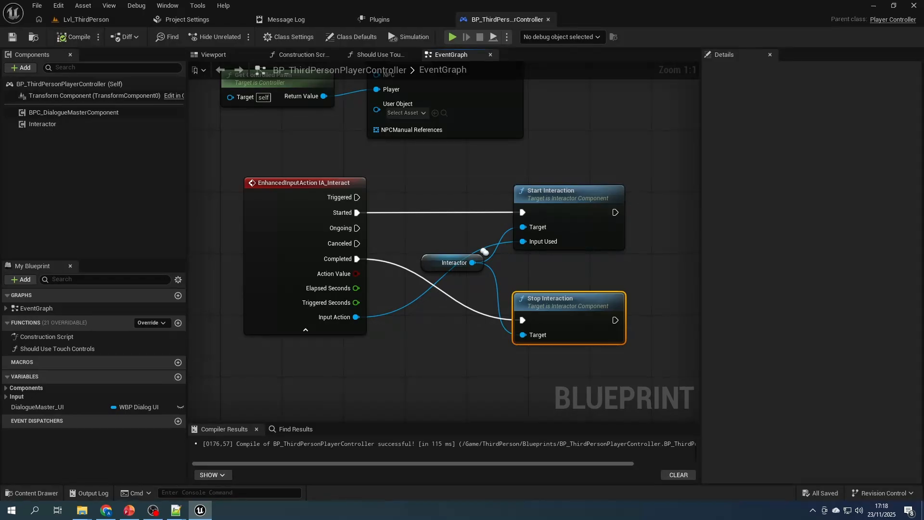
Step: Return to Lvl_ThirdPerson, search the project content for "imc", and open the IMC_Default mapping context
left_click(86, 20)
left_click(441, 310)
left_click(313, 324)
type("imc")
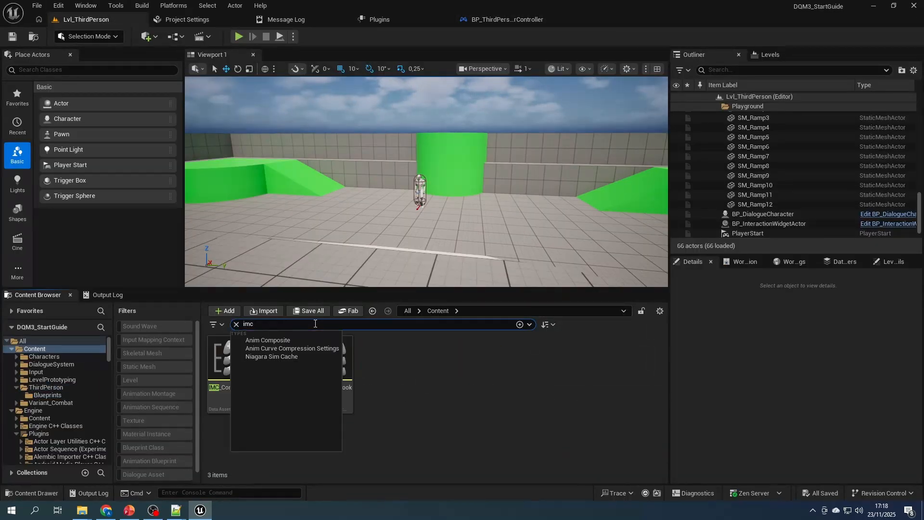
double_click(283, 400)
Step: Add an IA_Interact mapping bound to the E key in IMC_Default and save the asset
left_click(50, 110)
left_click(62, 240)
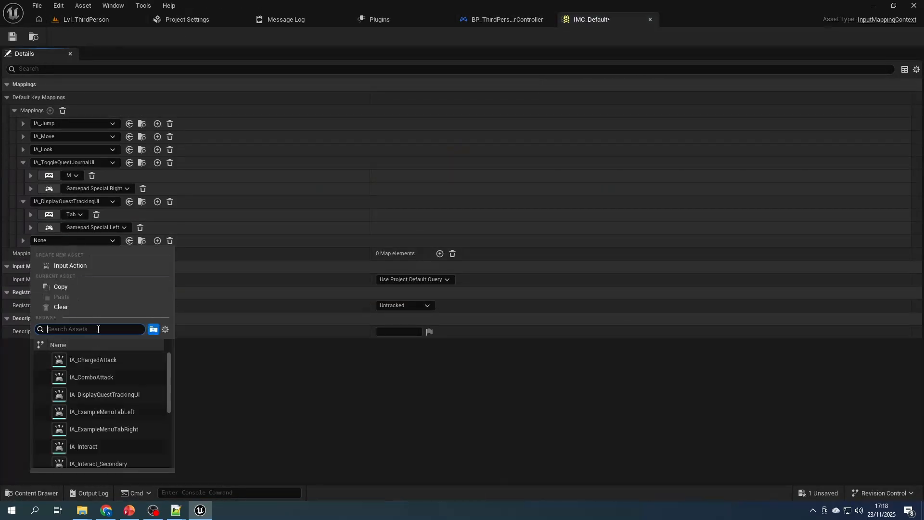
left_click(86, 446)
left_click(49, 253)
key("e")
left_click(13, 37)
Step: Delete the BPC_Dialogue component from the BP_DialogueCharacter in Lvl_ThirdPerson
left_click(82, 20)
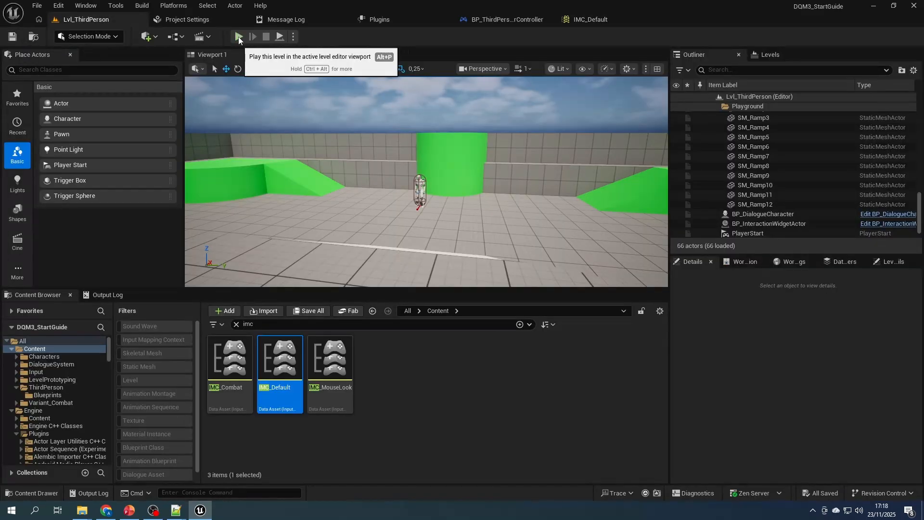
left_click(762, 214)
left_click(739, 309)
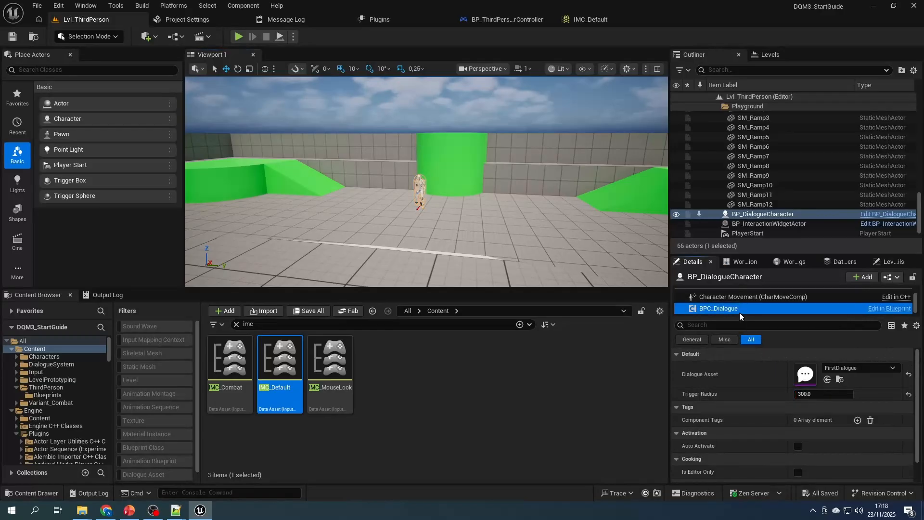
key("Delete")
Step: Add a BPC_Interactable_PlayDialogue component to the BP_DialogueCharacter and set its Dialogue to Play to FirstDialogue
left_click(863, 278)
type("int")
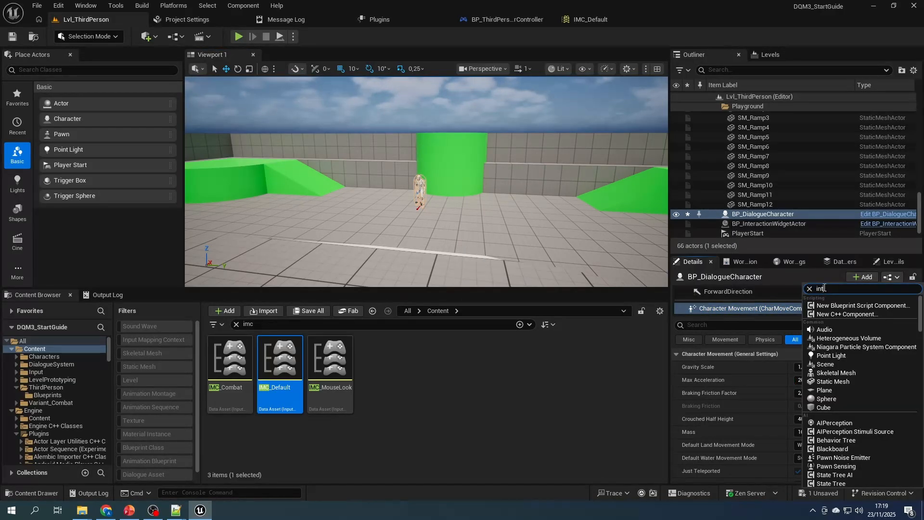
type("era")
left_click(879, 314)
left_click(859, 367)
left_click(838, 250)
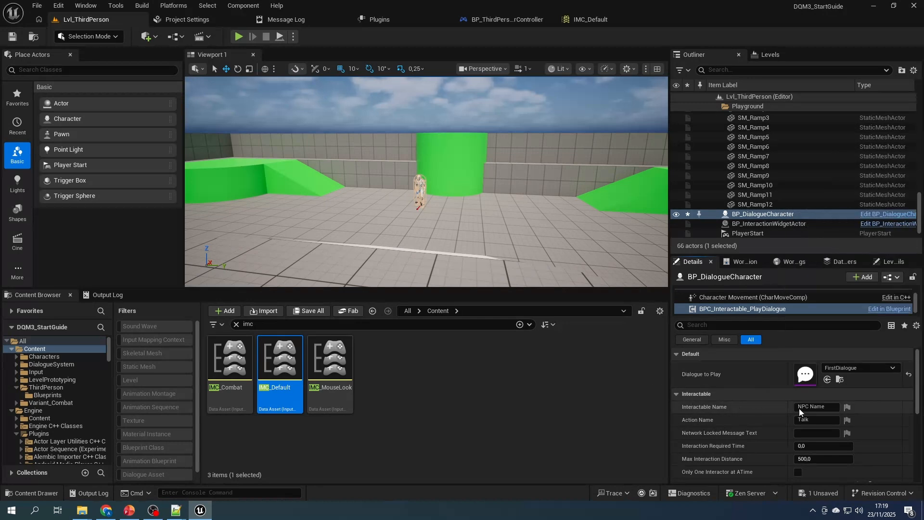
Step: Set the Interactable Name of the BPC_Interactable_PlayDialogue component to "Test NPC"
type("Test NPC")
key("Return")
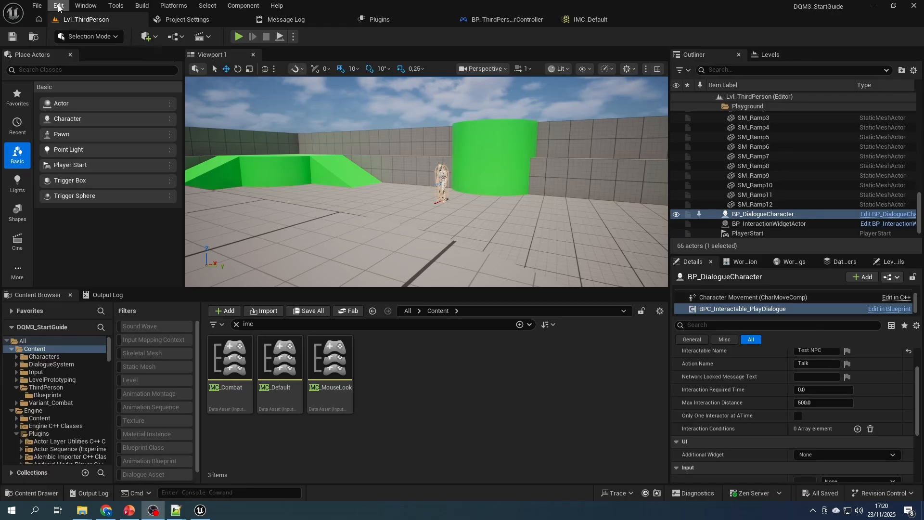
Step: In the project's collision settings, make the Pawn preset block the Visibility trace type and accept the profile
left_click(58, 5)
left_click(87, 159)
left_click(215, 42)
type("collis")
left_click(48, 368)
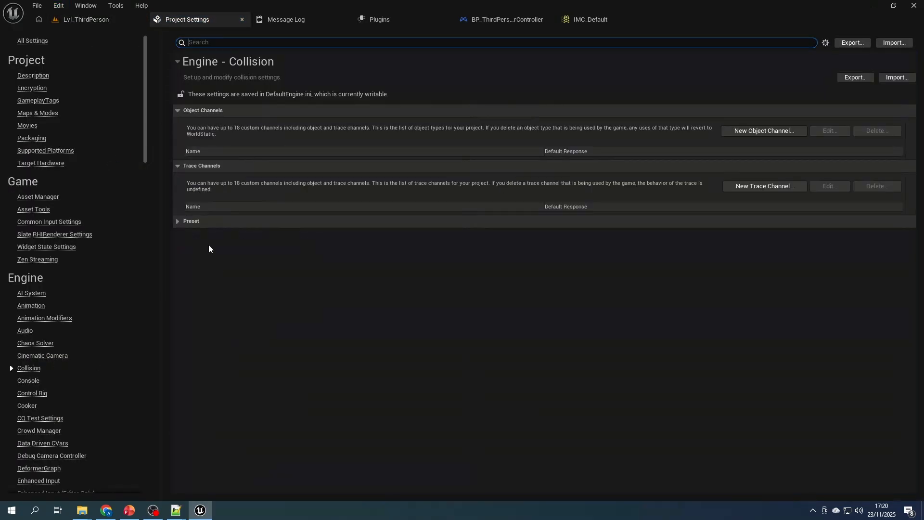
left_click(176, 220)
left_click(214, 331)
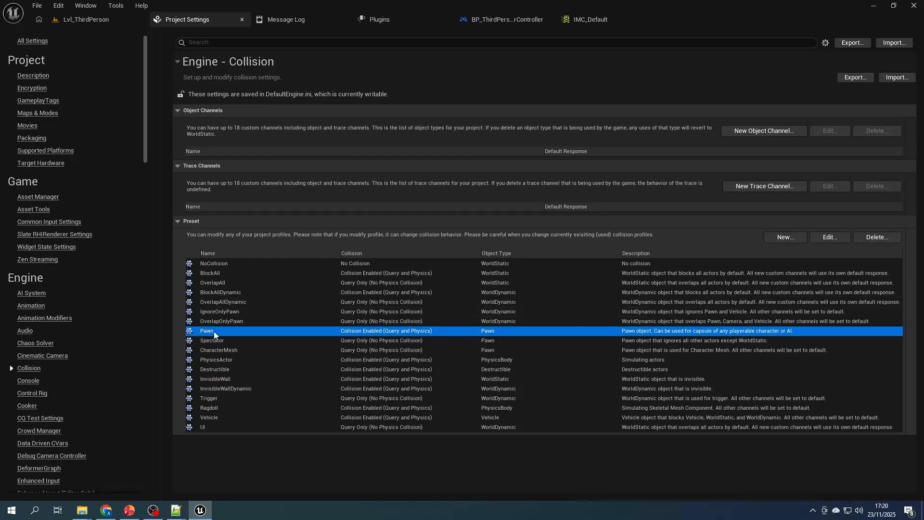
double_click(213, 331)
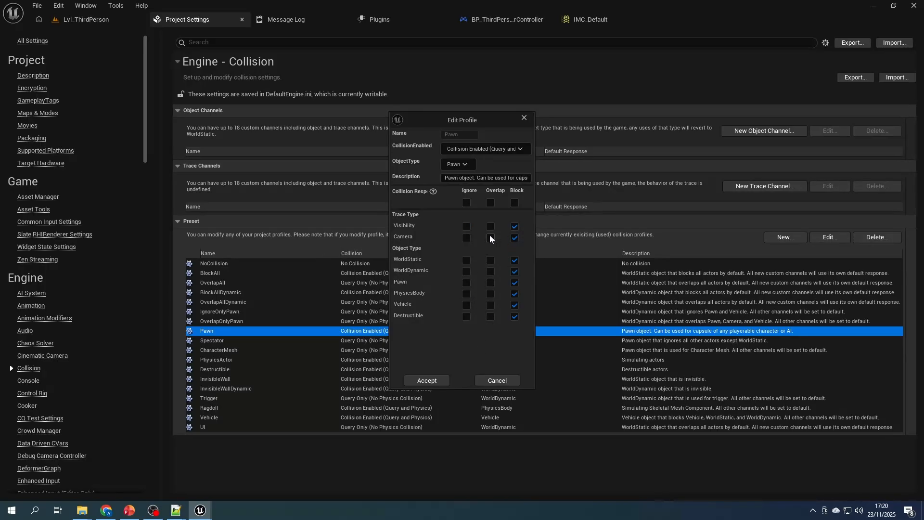
left_click(428, 381)
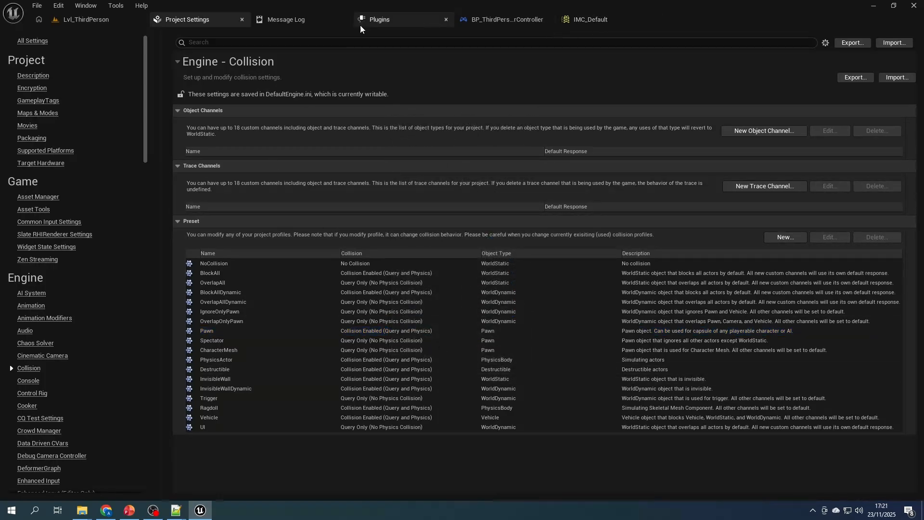
Step: Add two Search Interactable Strategies entries to the Interactor component of the BP_ThirdPersonPlayerController
left_click(96, 21)
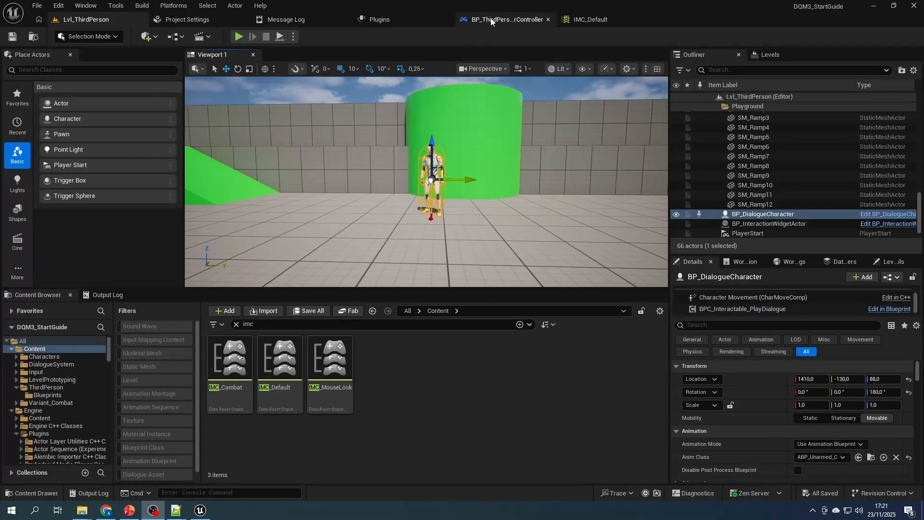
left_click(491, 21)
left_click(43, 124)
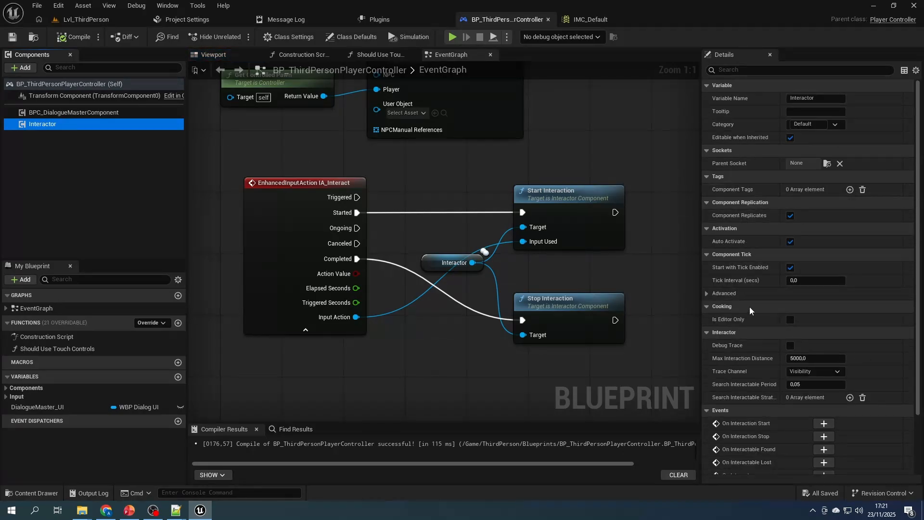
scroll(747, 293, "down", 1)
left_click(850, 367)
left_click(849, 366)
Step: Set the Interactor's first strategy to Search Around Player and its second to Trace Screen Center, compiling and saving the blueprint
left_click(830, 380)
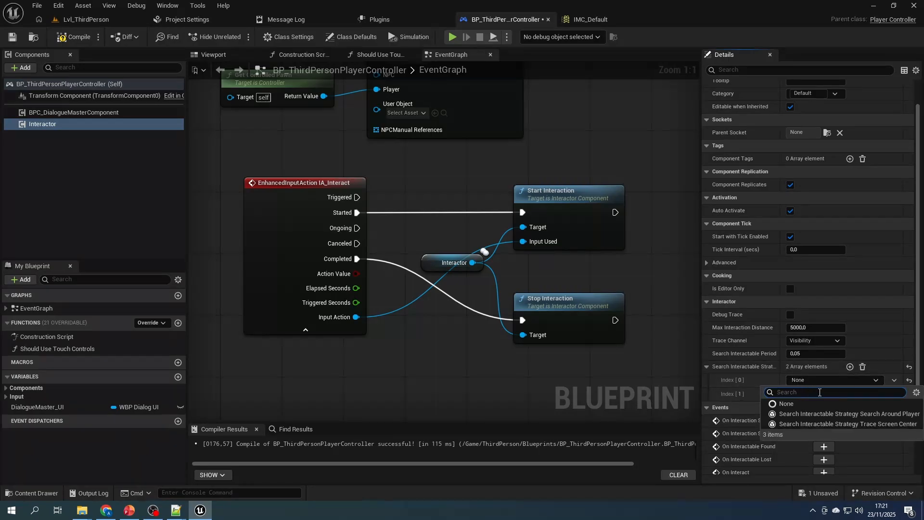
left_click(842, 414)
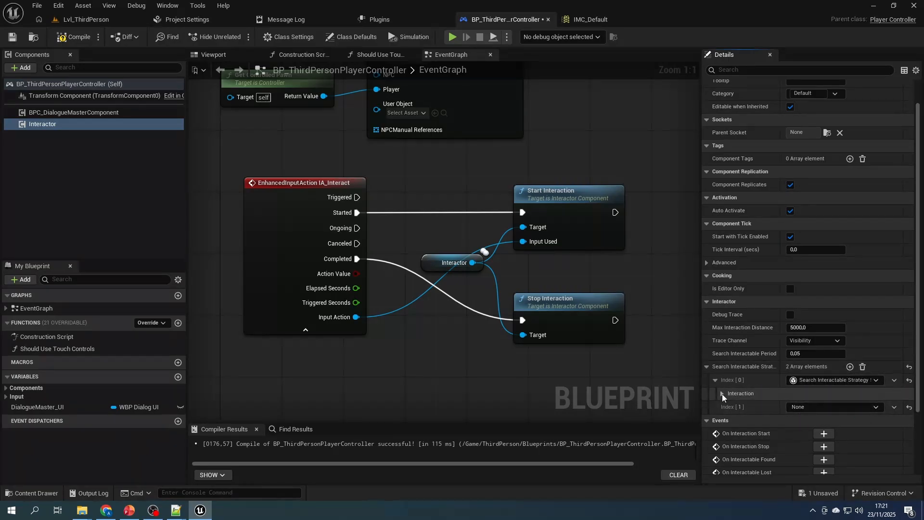
left_click(832, 419)
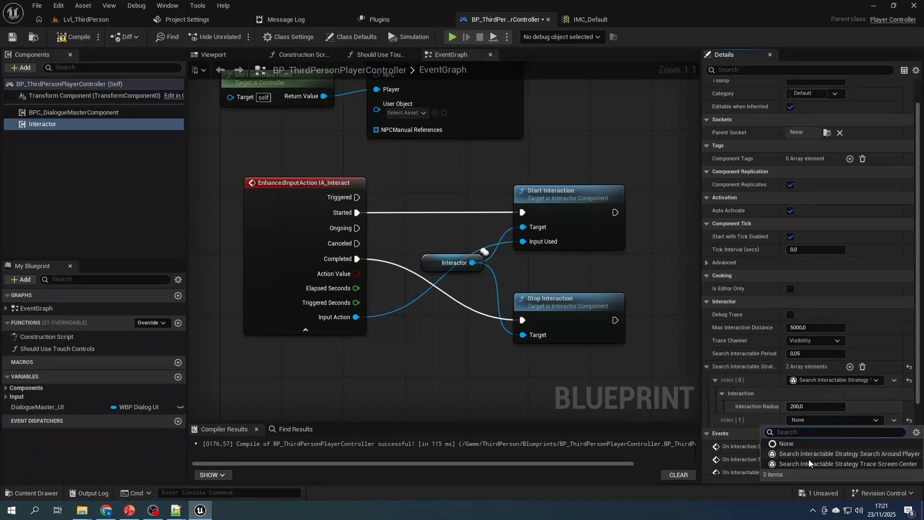
left_click(837, 466)
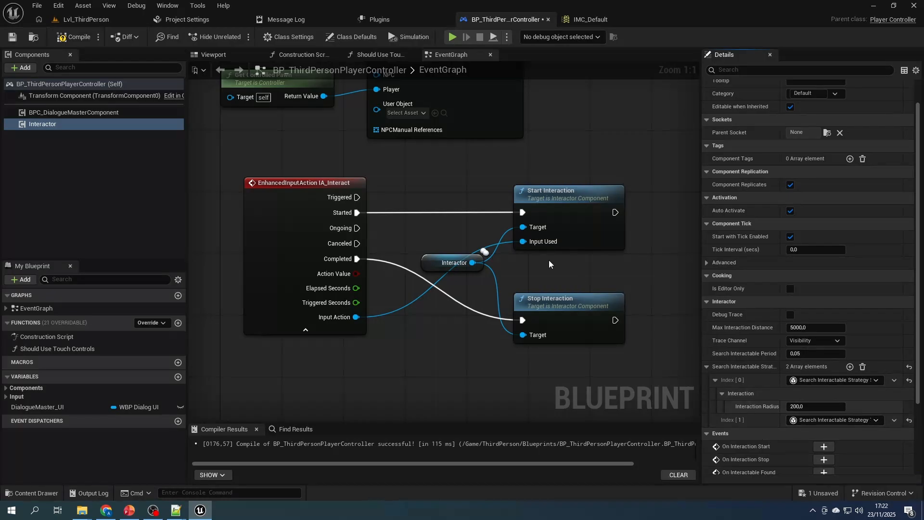
left_click(74, 37)
left_click(12, 36)
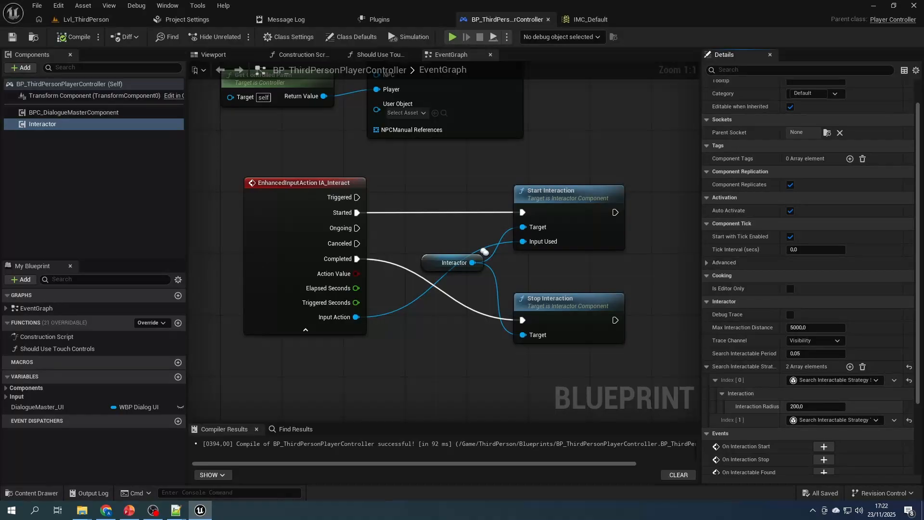
Step: Playtest Lvl_ThirdPerson by walking up to the NPC and interacting with it, and end the session
left_click(86, 19)
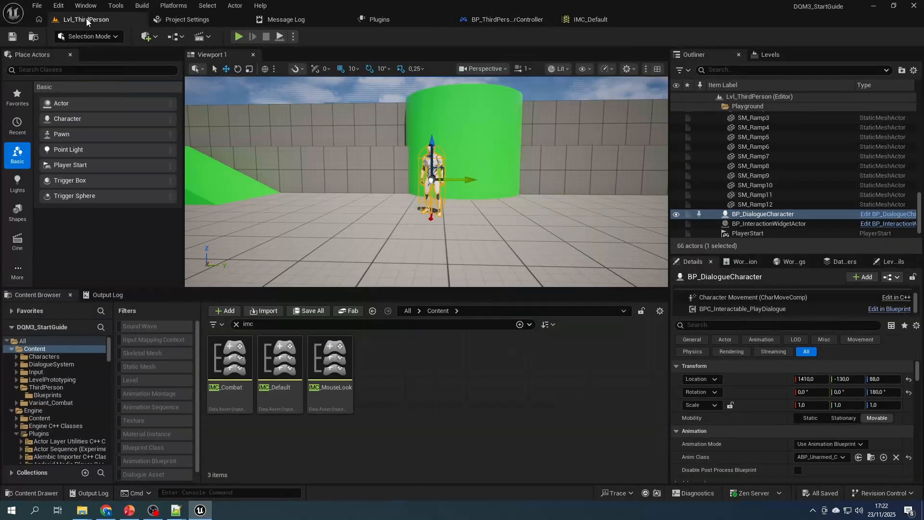
left_click(238, 37)
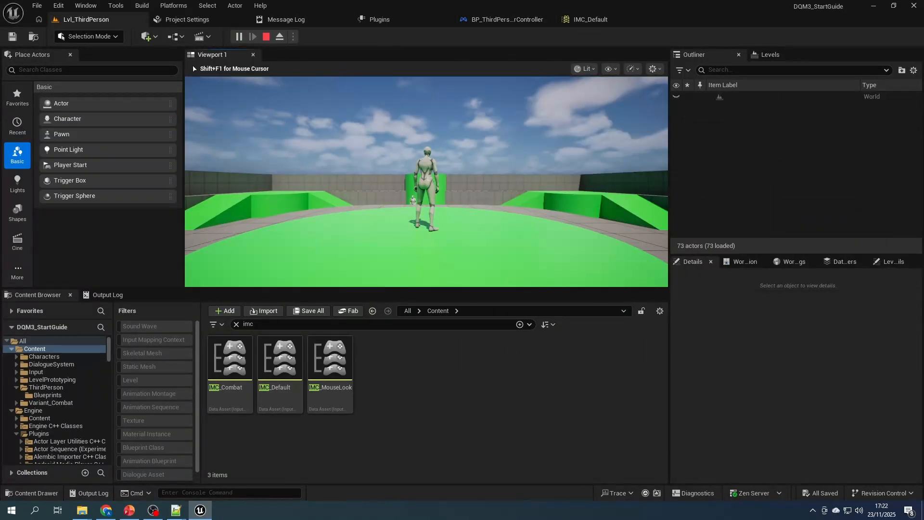
key("w")
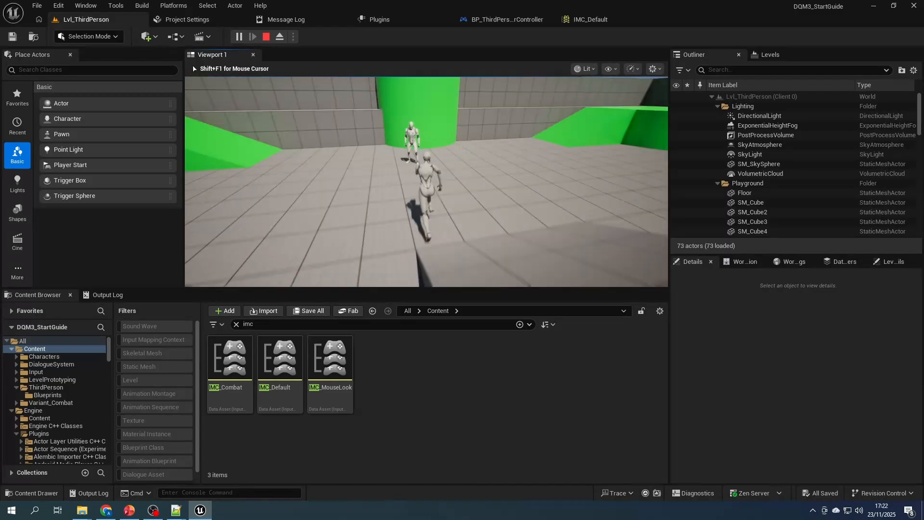
key("e")
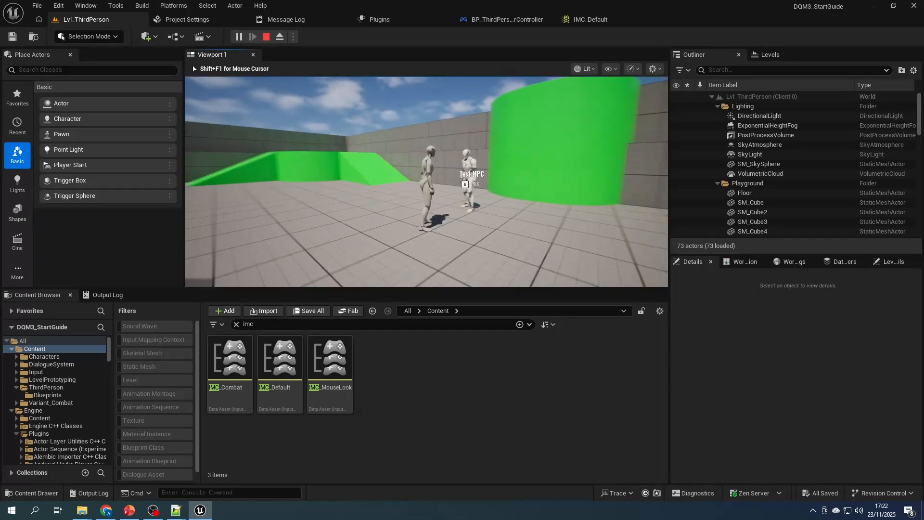
key("Escape")
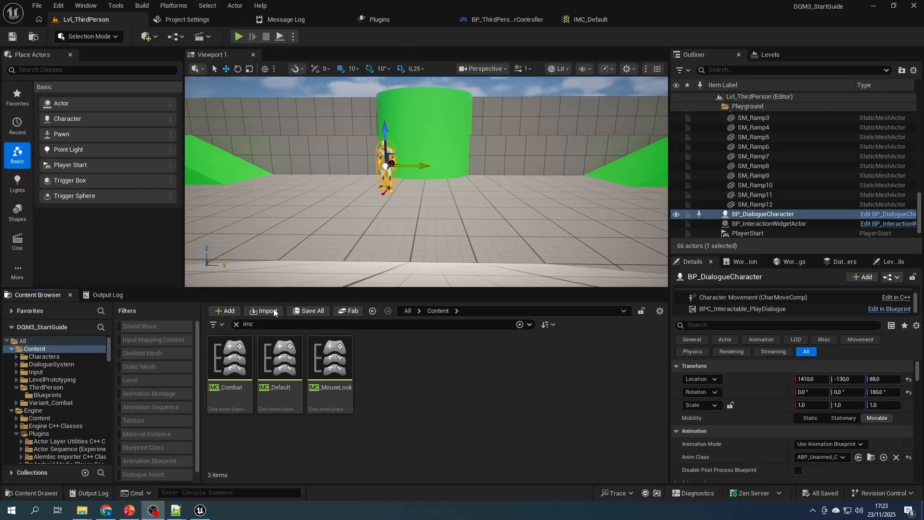
Step: Clear the content search and open the FirstDialogue asset in the DialogueSystem folder
left_click(236, 325)
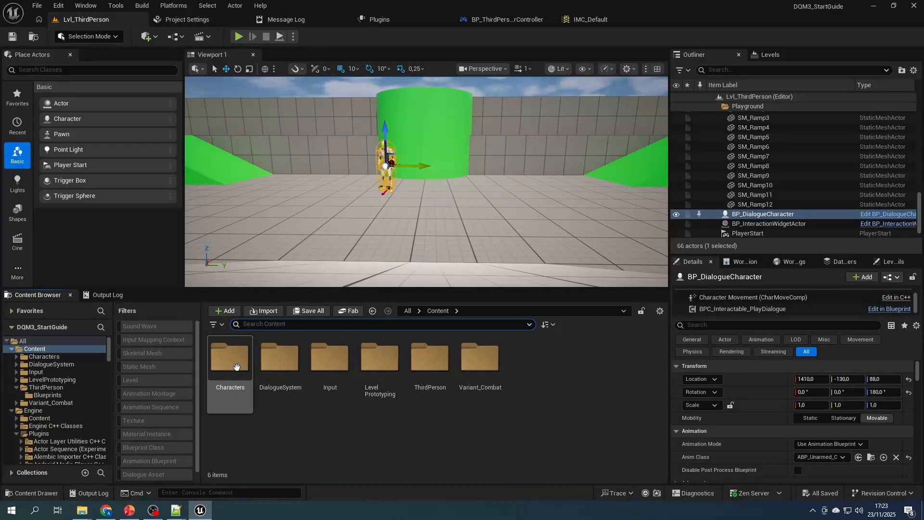
double_click(281, 366)
left_click(281, 390)
double_click(280, 391)
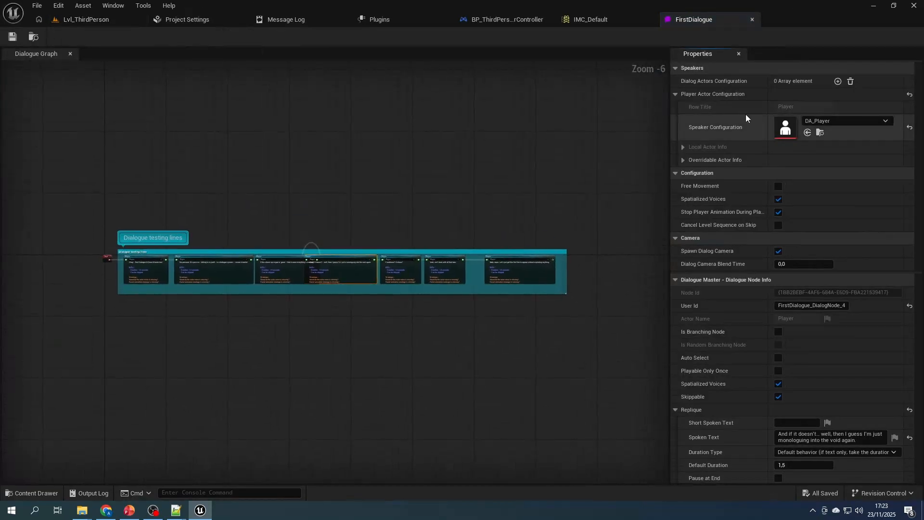
Step: Add a dialog actor to FirstDialogue with the unique identifier TestNPC and the actor name "The Test NPC"
left_click(838, 81)
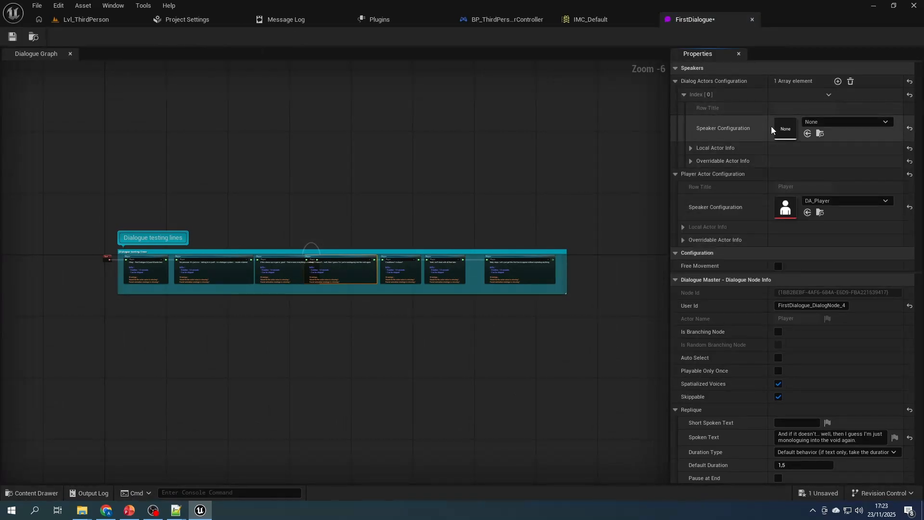
left_click(691, 148)
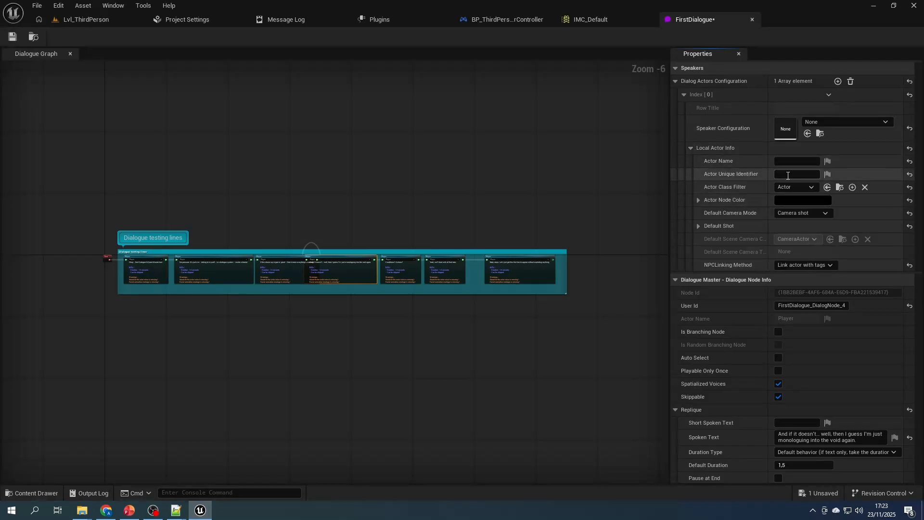
left_click(787, 175)
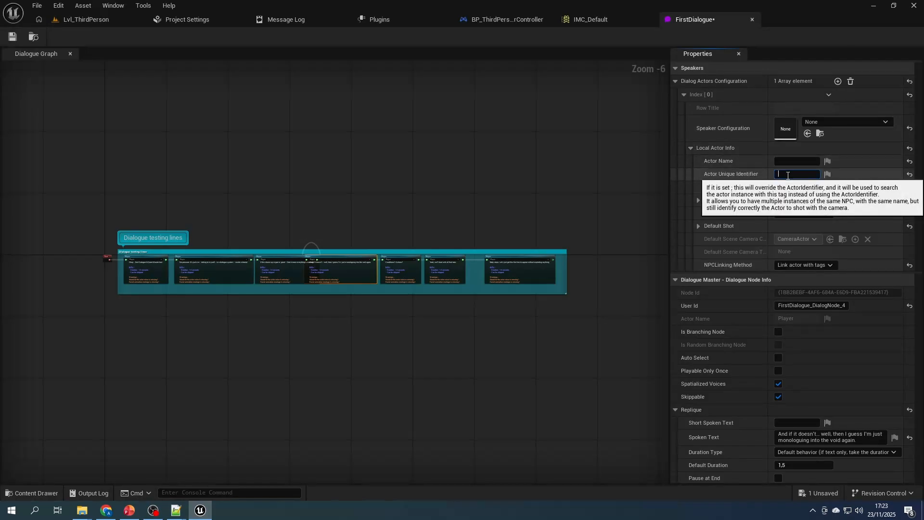
type("TestNPC")
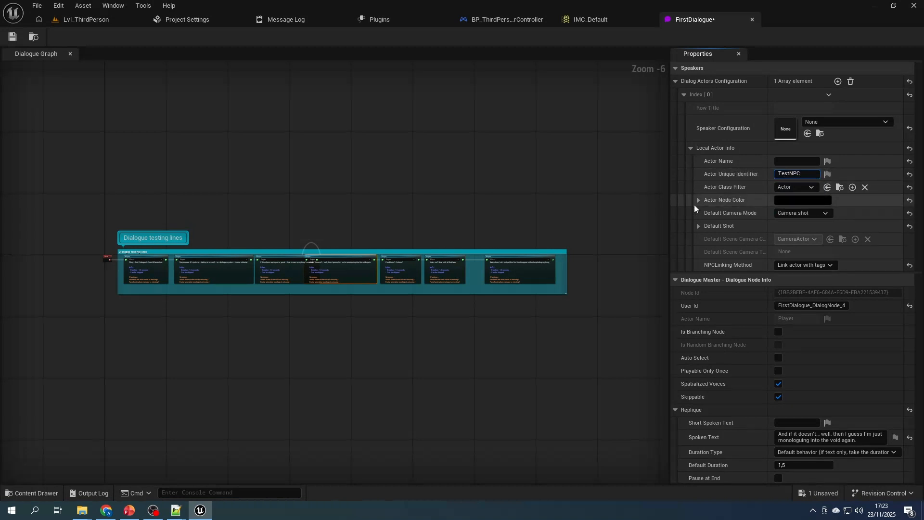
key("shift+Tab")
type("The Test NPC")
key("Return")
Step: Set The Test NPC's default camera shot to FrontLeftActorCamera and save the dialogue
left_click(789, 214)
left_click(732, 218)
left_click(732, 224)
left_click(797, 238)
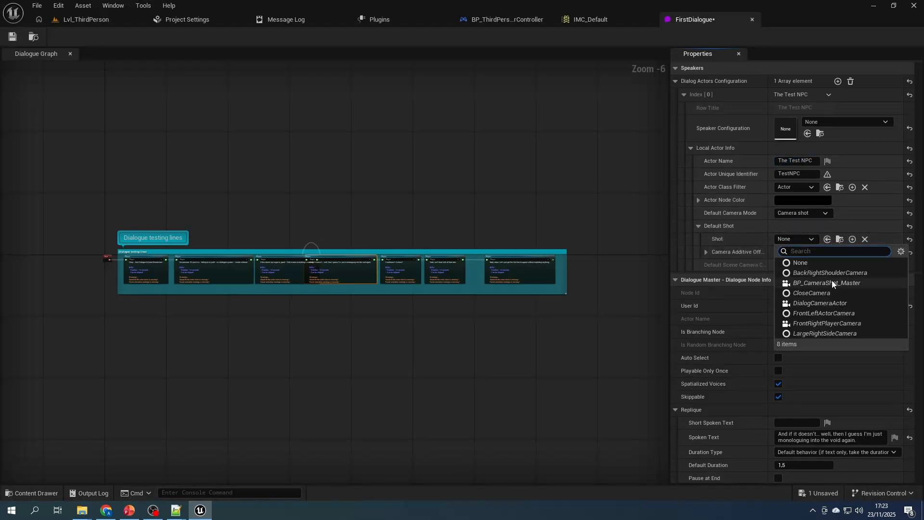
left_click(846, 313)
scroll(707, 202, "down", 2)
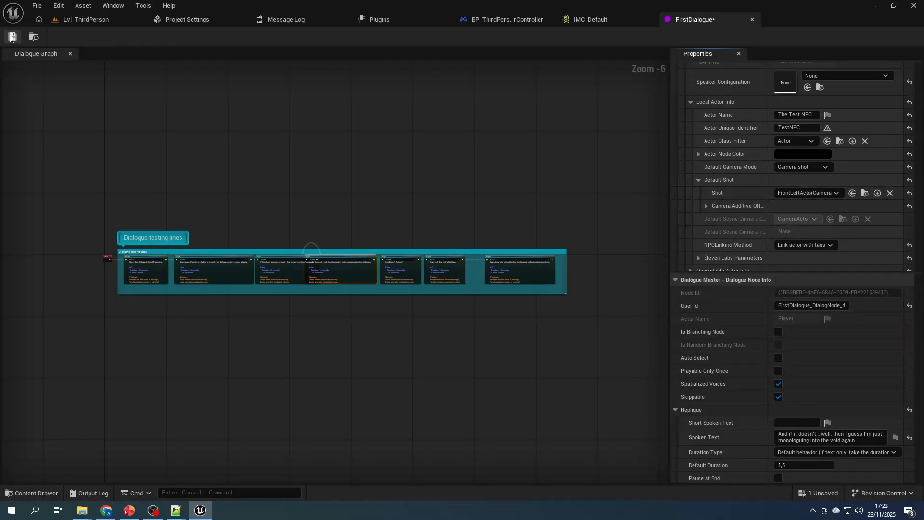
Step: Add a The Test NPC node connected after the last Player line, with the spoken text "Test NPC line"
right_click_drag(554, 257, 449, 218)
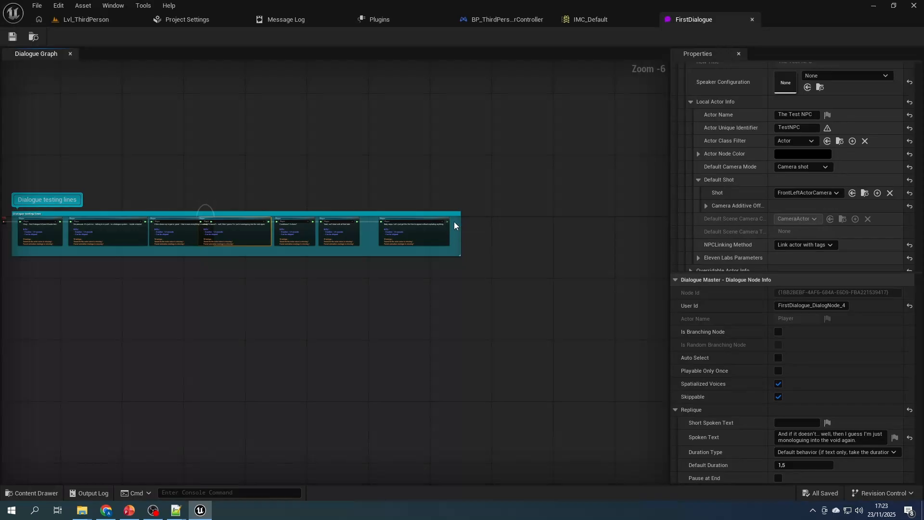
scroll(451, 221, "up", 4)
left_click_drag(394, 219, 522, 231)
left_click(596, 273)
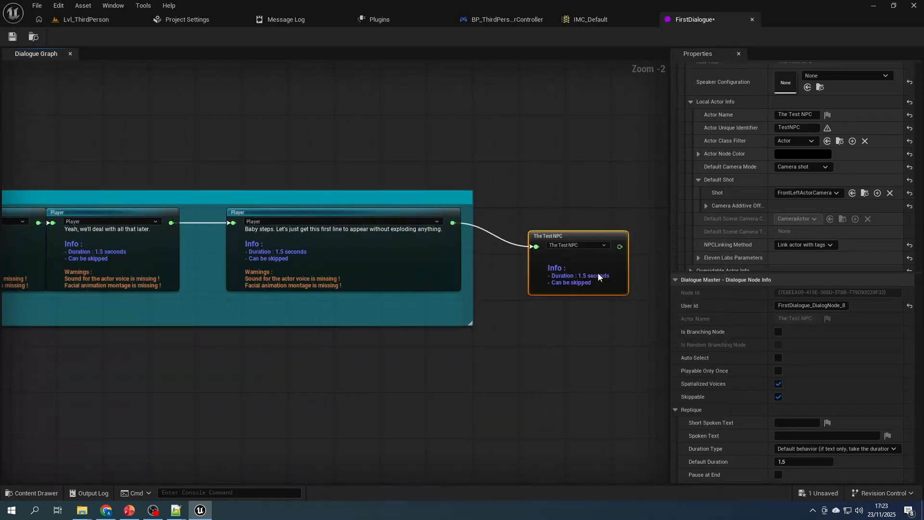
left_click(795, 436)
type("Test")
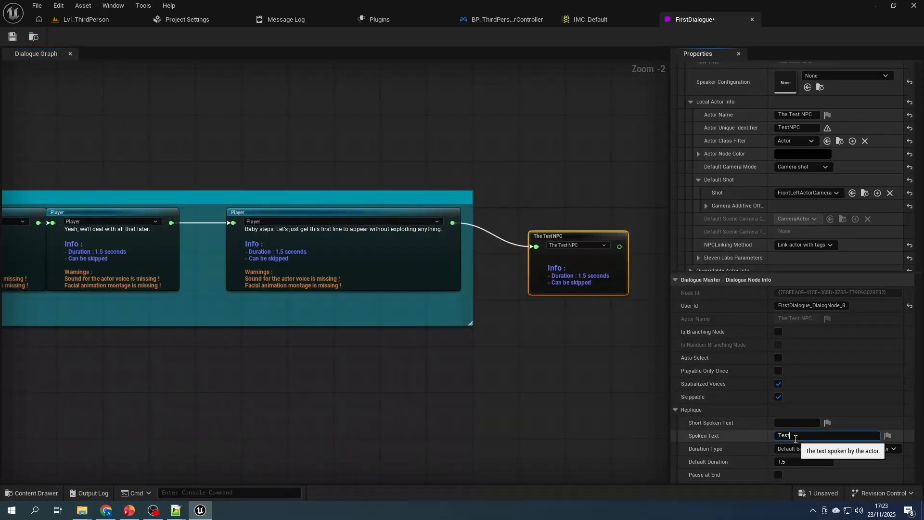
type(" NPC line")
key("Return")
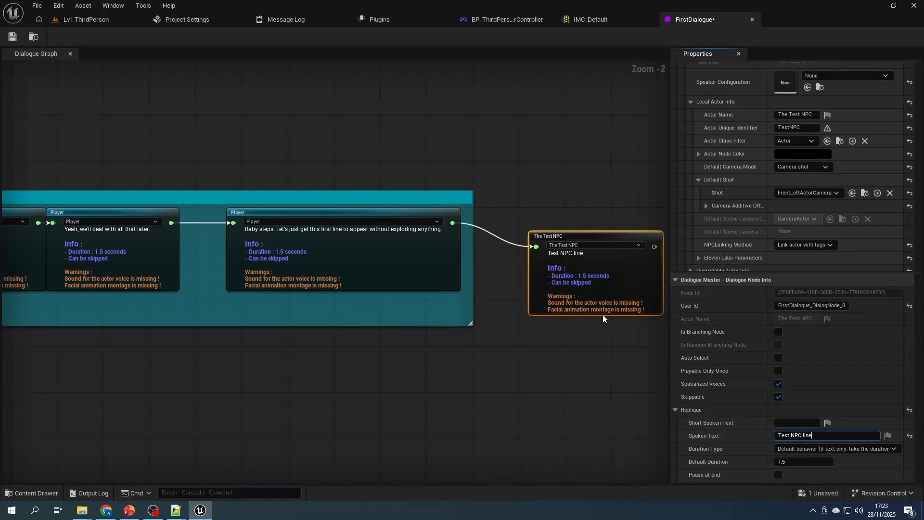
Step: Add the actor tag TestNPC to the BP_DialogueCharacter in Lvl_ThirdPerson and save all changes
left_click(87, 19)
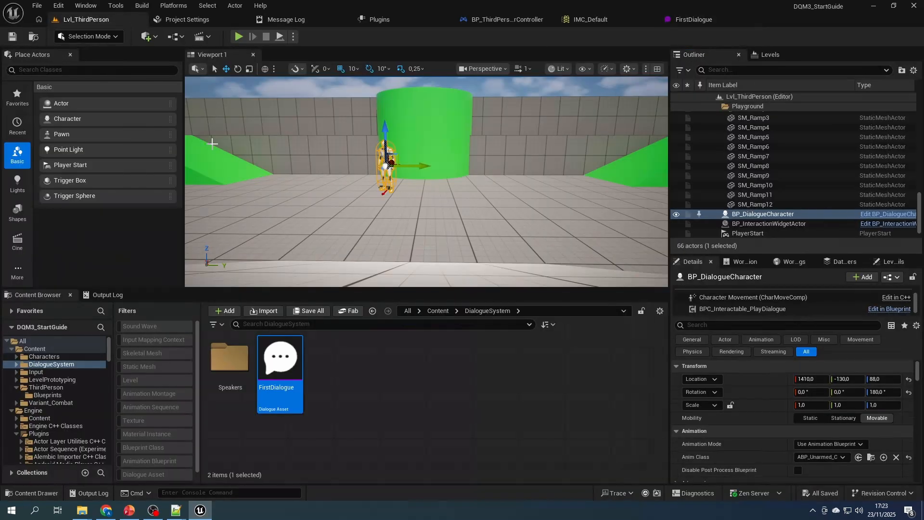
scroll(721, 305, "up", 3)
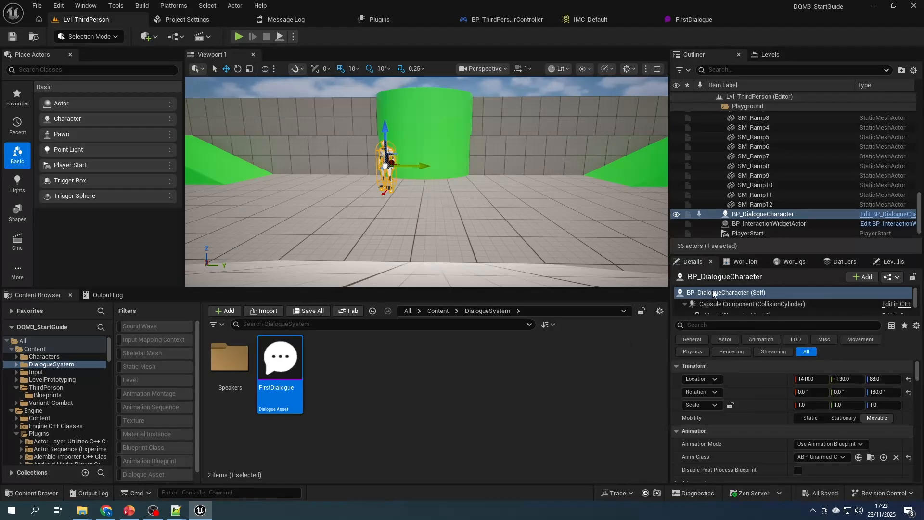
left_click(772, 326)
type("tag")
scroll(772, 402, "down", 1)
left_click(857, 475)
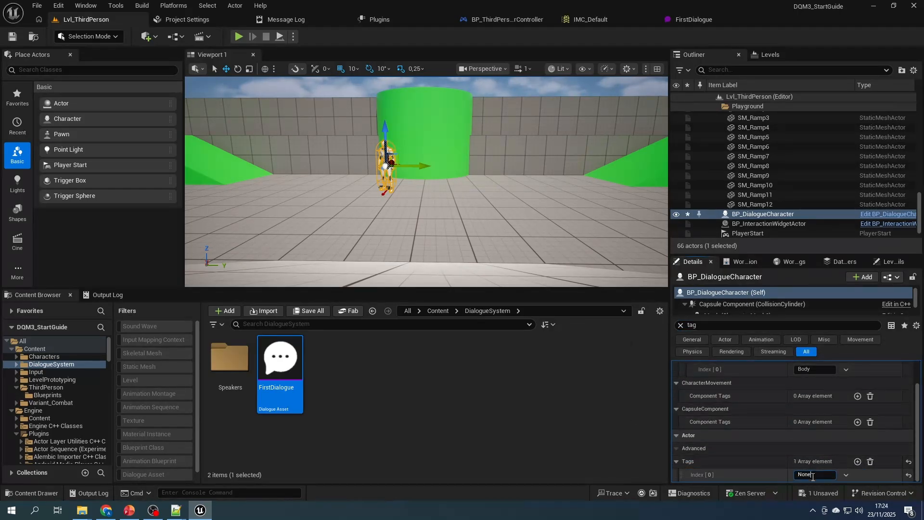
left_click(812, 477)
type("TestNPC")
key("Return")
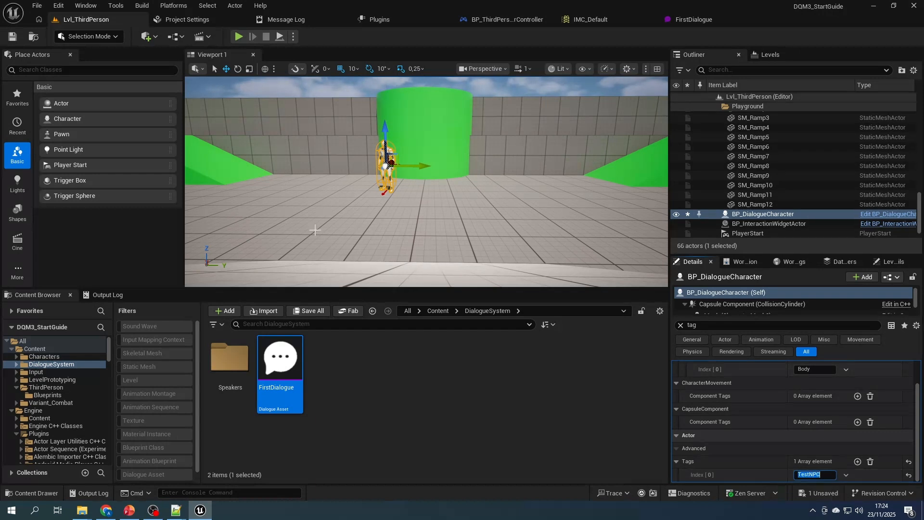
left_click(304, 313)
left_click(539, 362)
Step: Play the level again, walk to the tagged Test NPC and start its dialogue to test the new line
left_click(236, 37)
left_click(422, 199)
key("w")
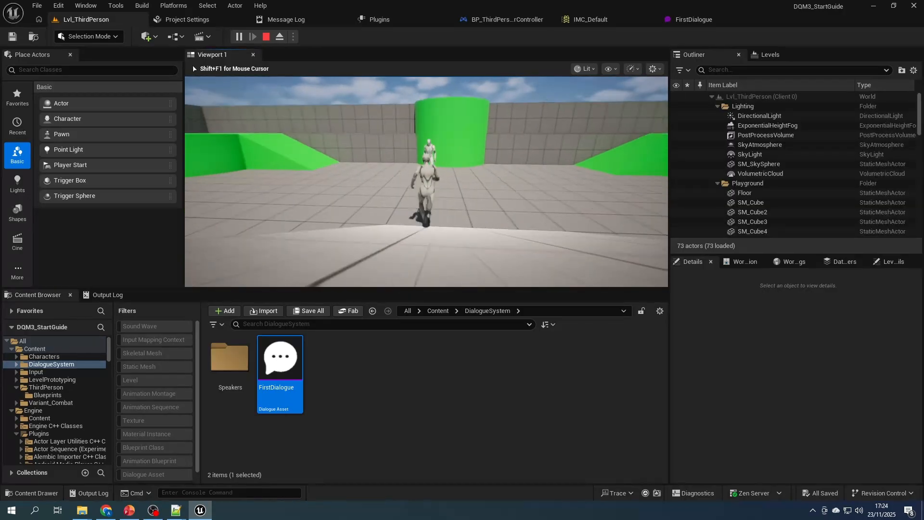
key("e")
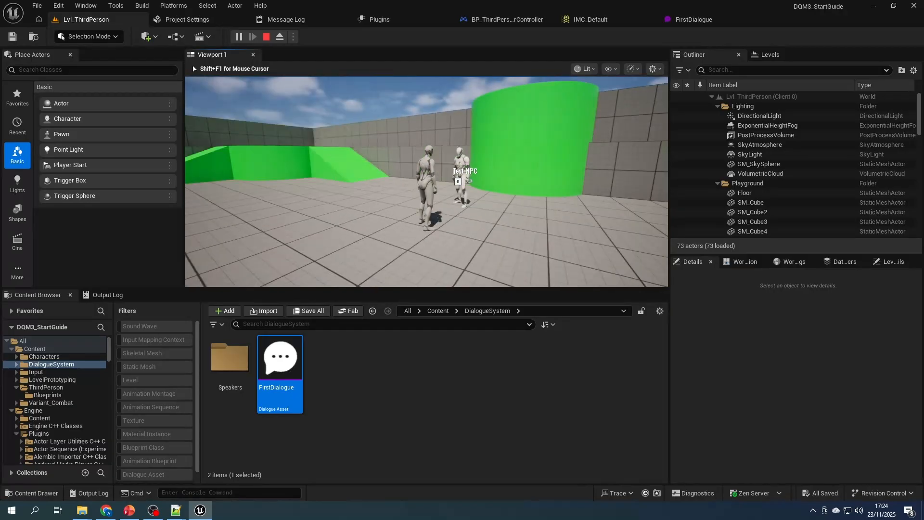
Step: Stop the play session, set FirstDialogue's Dialog Camera Blend Time to 1.0 and save the dialogue
key("Escape")
left_click(698, 20)
scroll(721, 186, "up", 2)
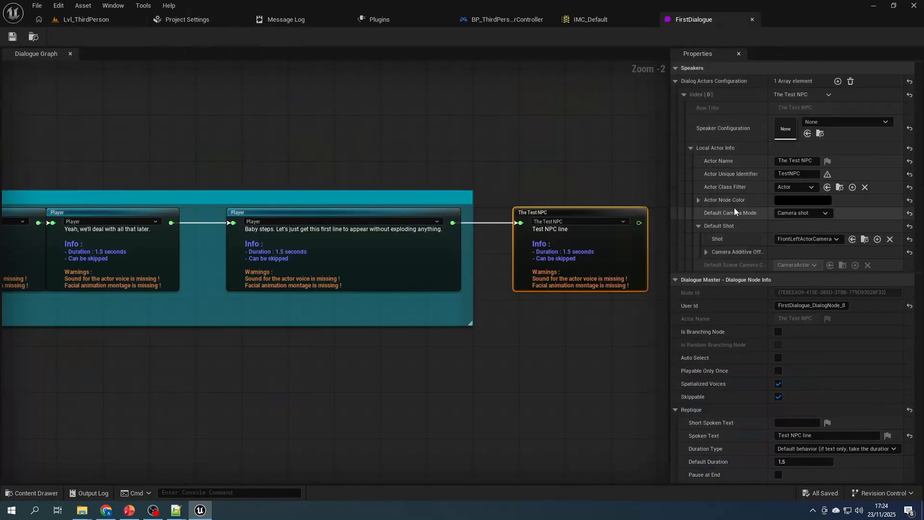
scroll(720, 185, "down", 7)
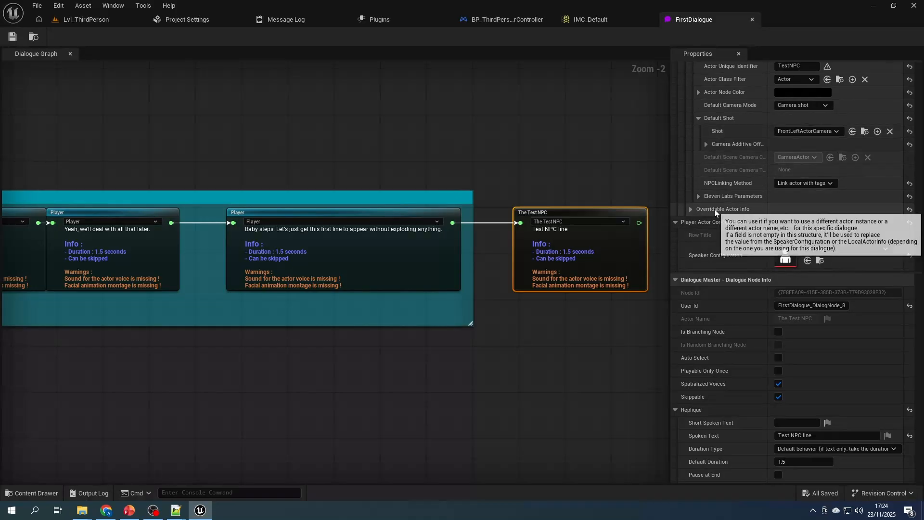
scroll(715, 226, "down", 2)
left_click(793, 226)
type("1")
key("Return")
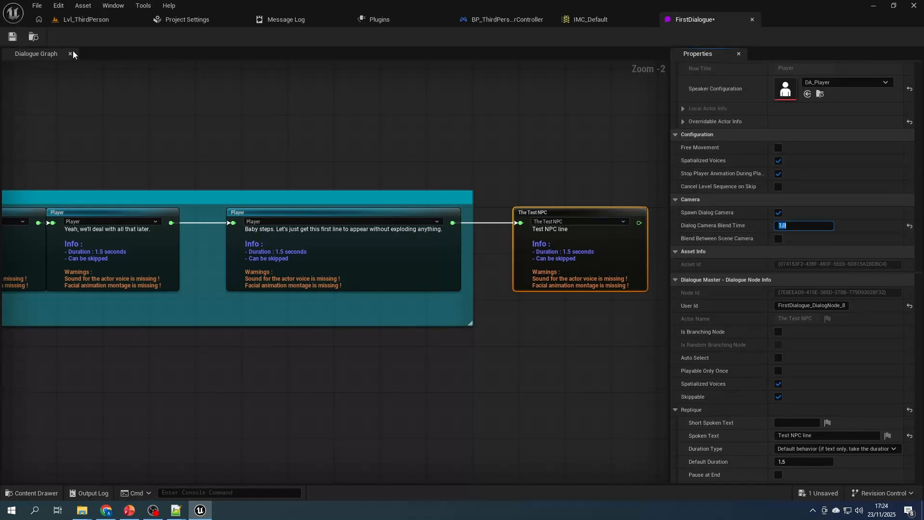
left_click(12, 37)
Step: Play Lvl_ThirdPerson, walk to the Test NPC and start its dialogue to test the camera blend, and end the play session
left_click(80, 20)
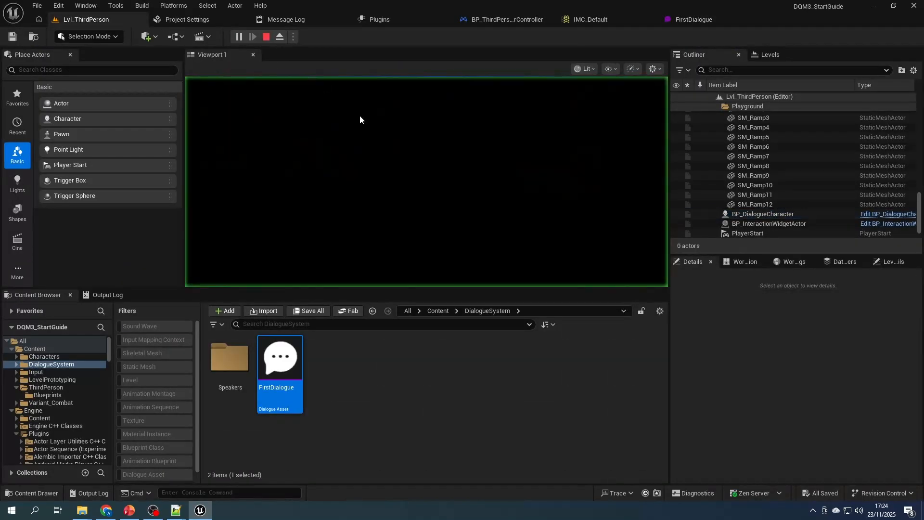
left_click(423, 154)
key("w")
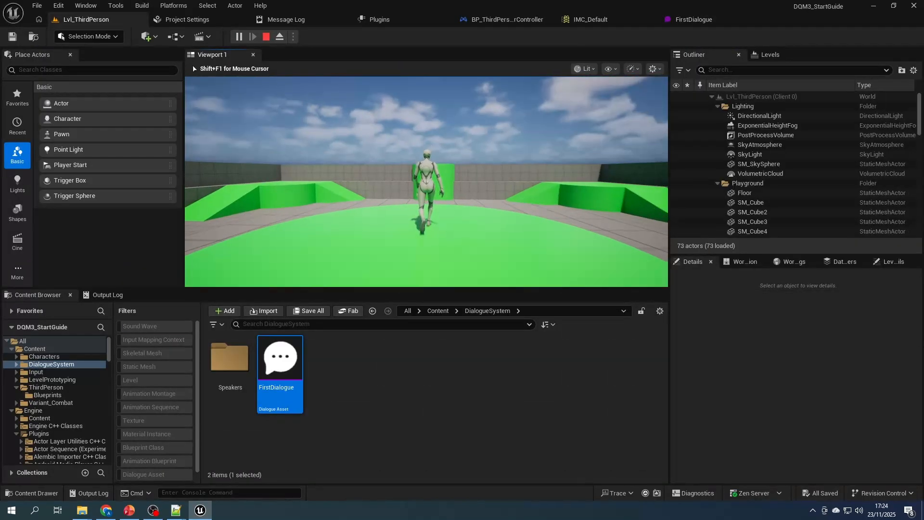
key("w")
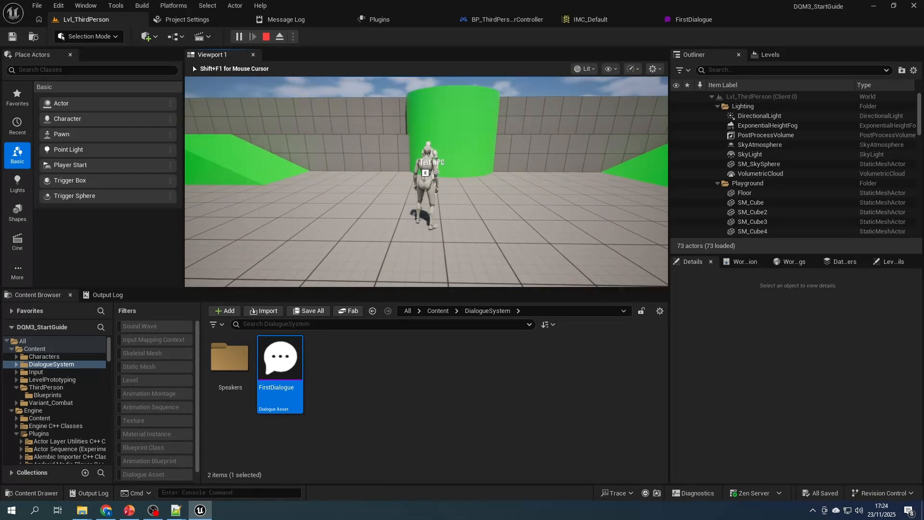
key("e")
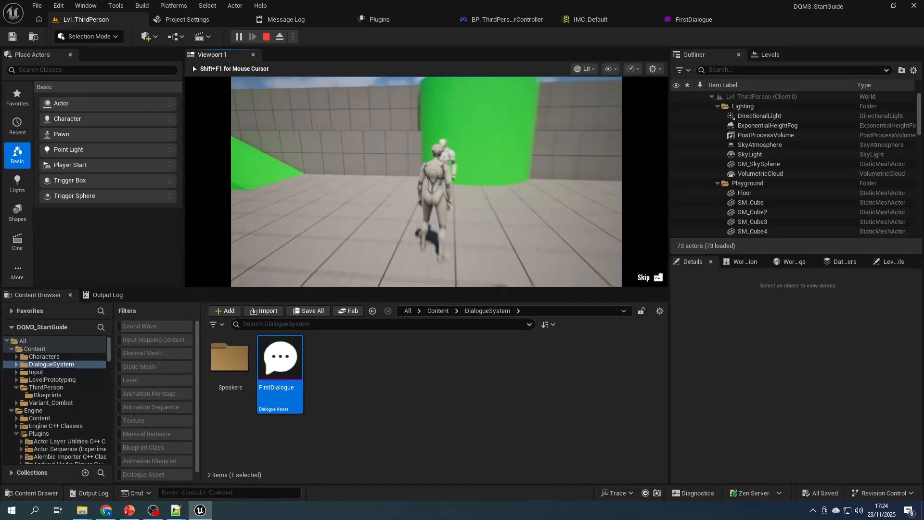
key("Escape")
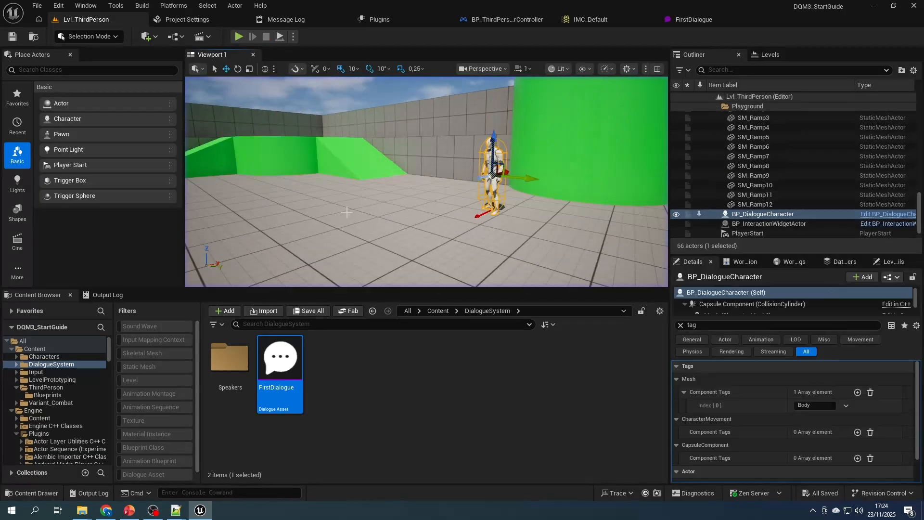
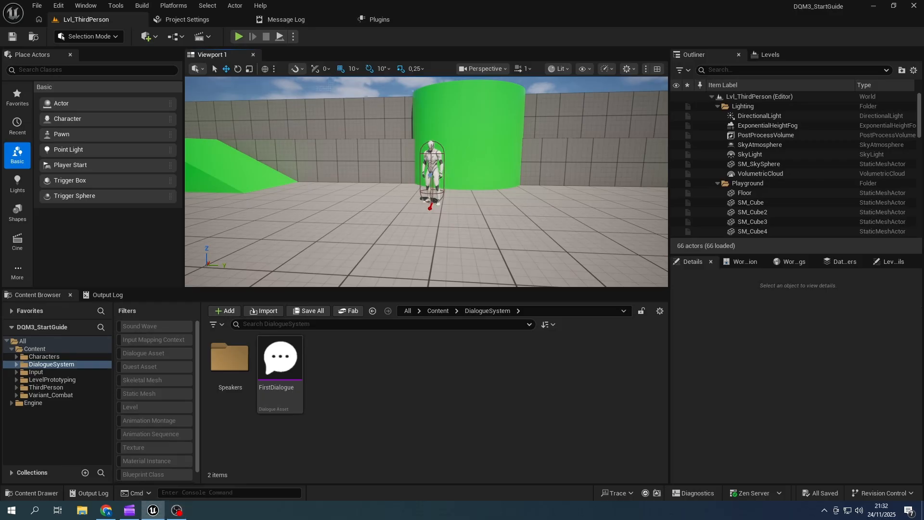
Step: Remove the TestNPC actor tag from the BP_DialogueCharacter placed in the level
left_click(429, 158)
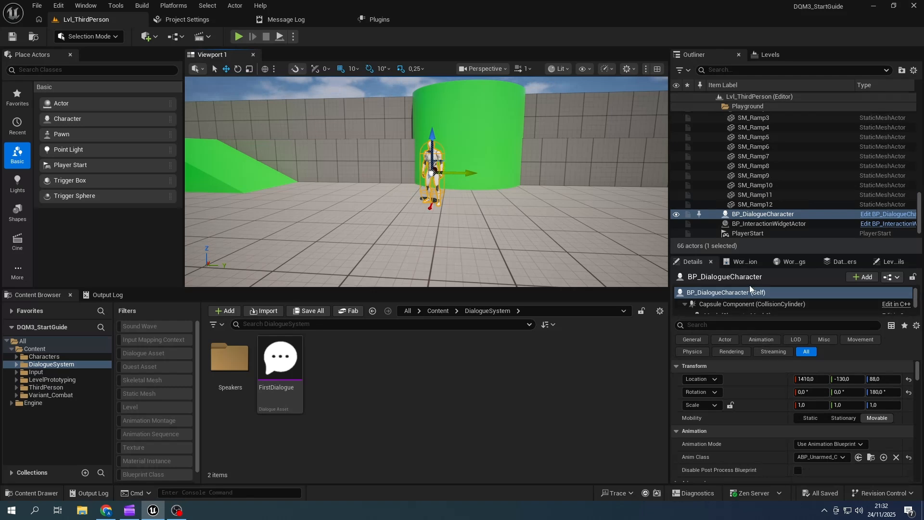
left_click(734, 325)
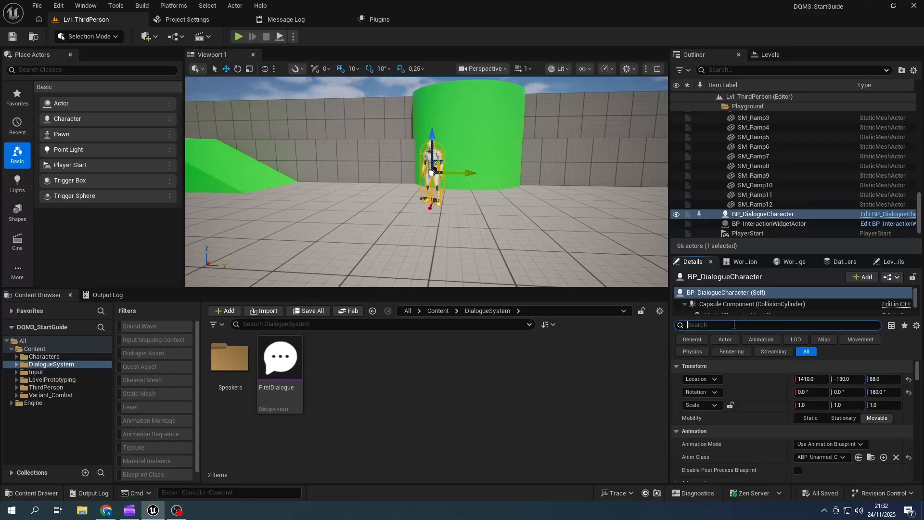
type("tag")
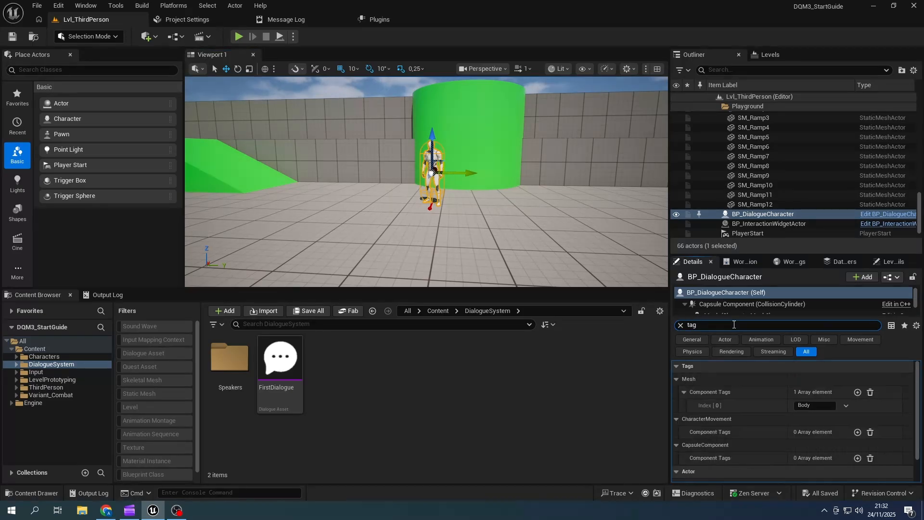
scroll(778, 414, "down", 5)
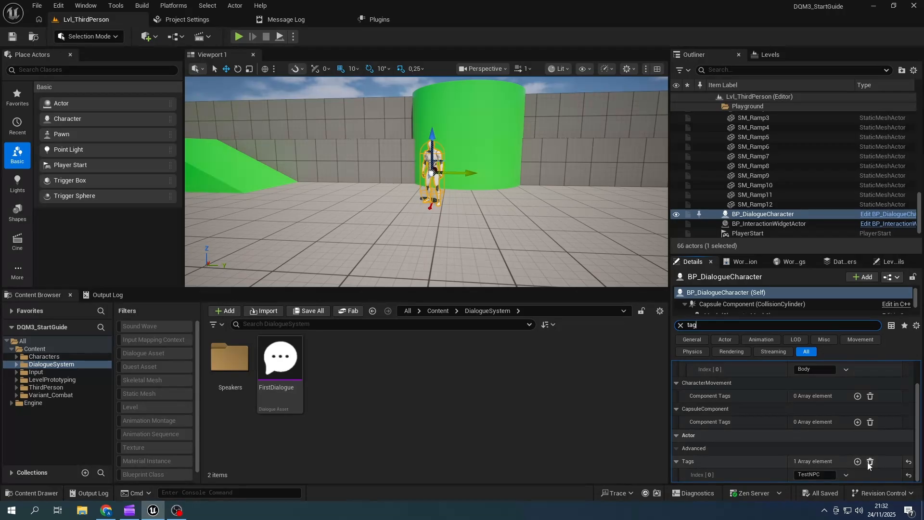
scroll(770, 443, "up", 2)
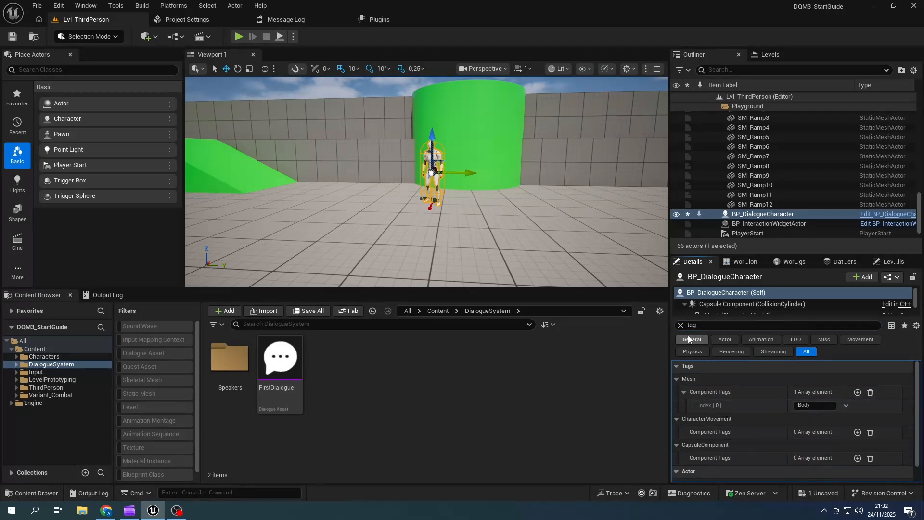
Step: Delete the BPC_Interactable_PlayDialogue component from the placed BP_DialogueCharacter and save all changes
left_click(681, 325)
scroll(712, 302, "down", 2)
left_click(717, 308)
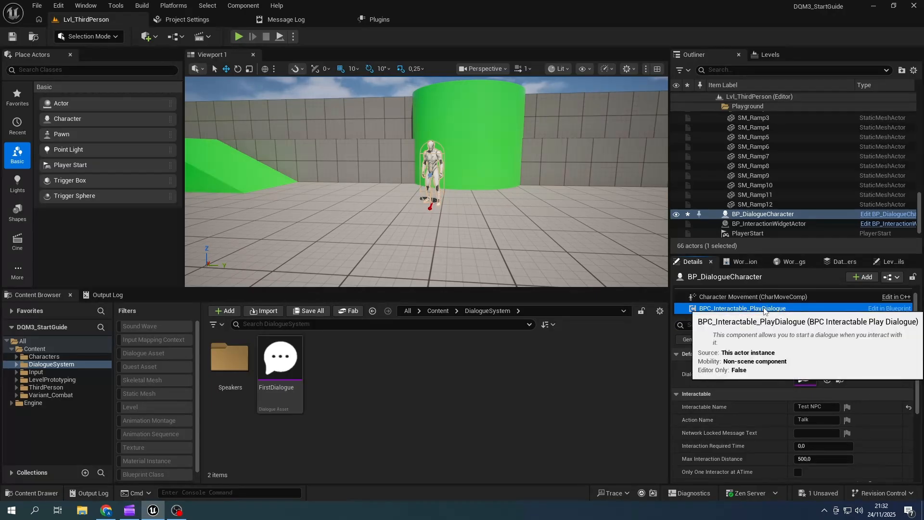
key("Delete")
left_click(308, 311)
left_click(544, 366)
Step: Create a folder named CustomComponents inside the DialogueSystem folder and open it
left_click(12, 403)
right_click(350, 381)
left_click(384, 186)
type("CustomComponents")
key("Return")
double_click(230, 359)
Step: Create a Blueprint class derived from BPC Dialogue Actor Component and name it BPC_DialogueActorManualLinkingComponent
right_click(259, 358)
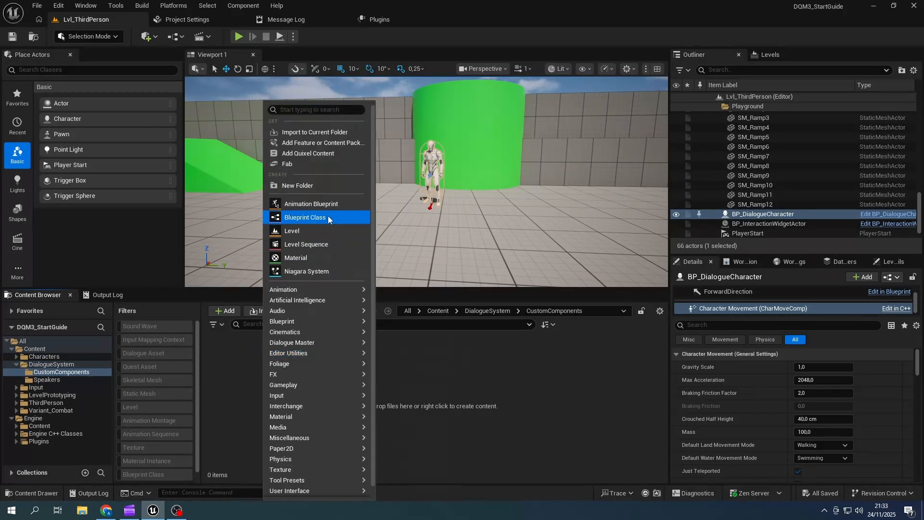
left_click(328, 216)
left_click(347, 319)
left_click(372, 332)
type("dialogueact")
left_click(400, 364)
left_click(559, 410)
type("BPC_DialogueActorManualLinkingComponent")
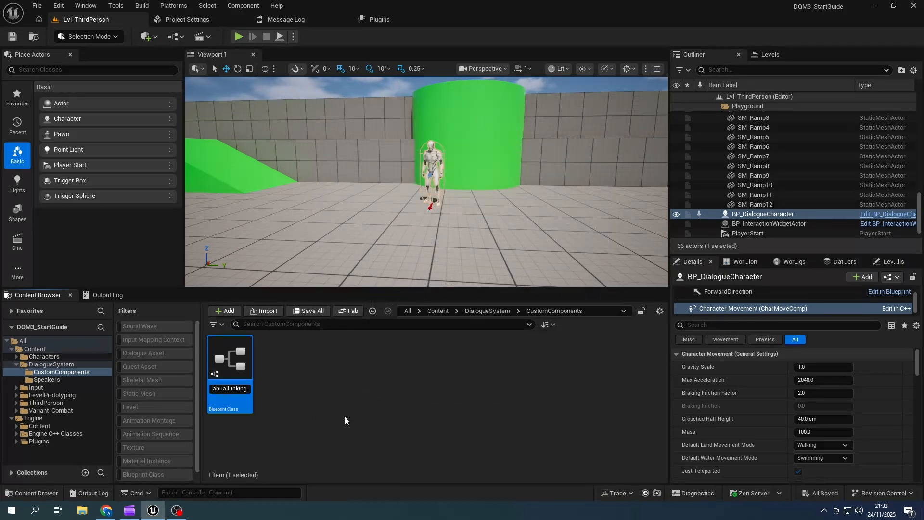
key("Return")
Step: Open BPC_DialogueActorManualLinkingComponent and override its PlayDialogue function
double_click(237, 396)
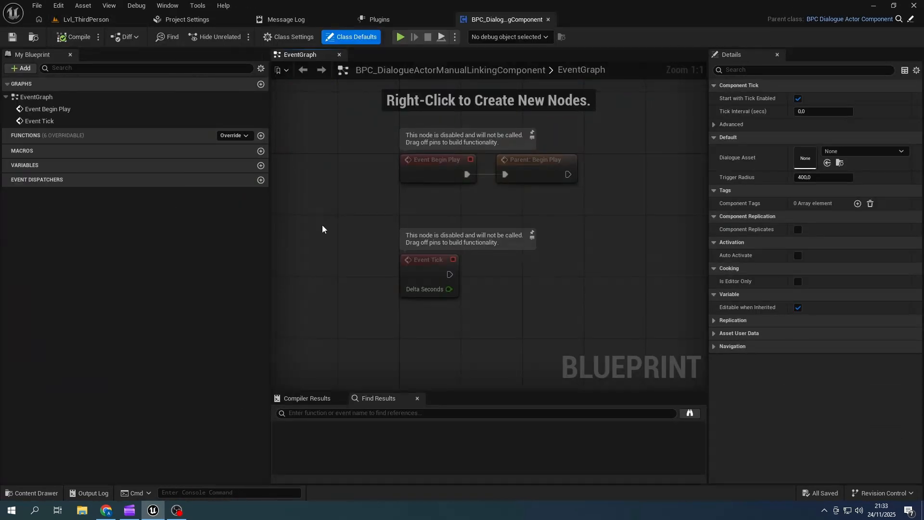
left_click(235, 135)
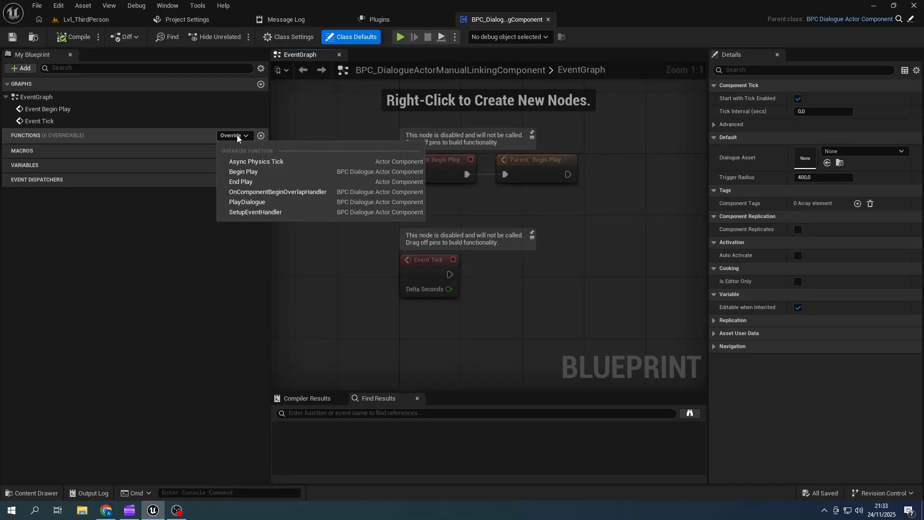
left_click(249, 203)
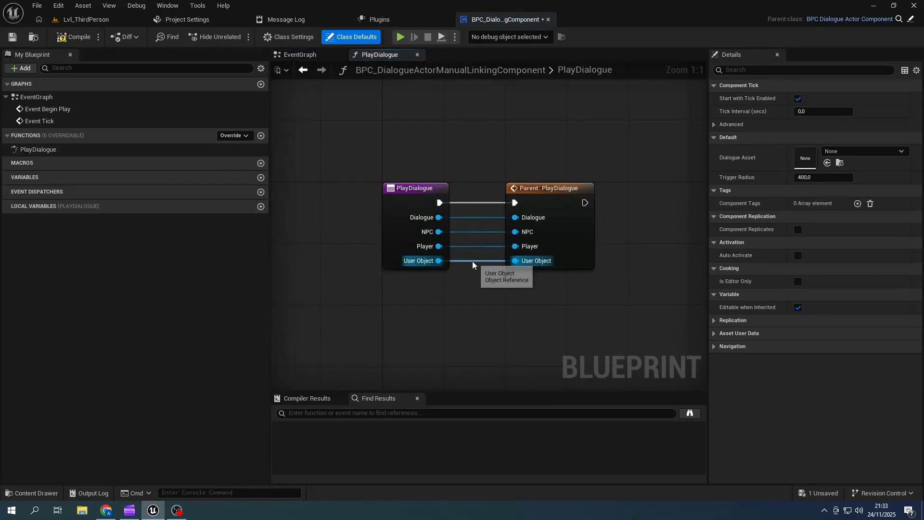
Step: Examine the parent component's PlayDialogue implementation, and delete the parent call node from the PlayDialogue override
left_click(550, 191)
double_click(550, 192)
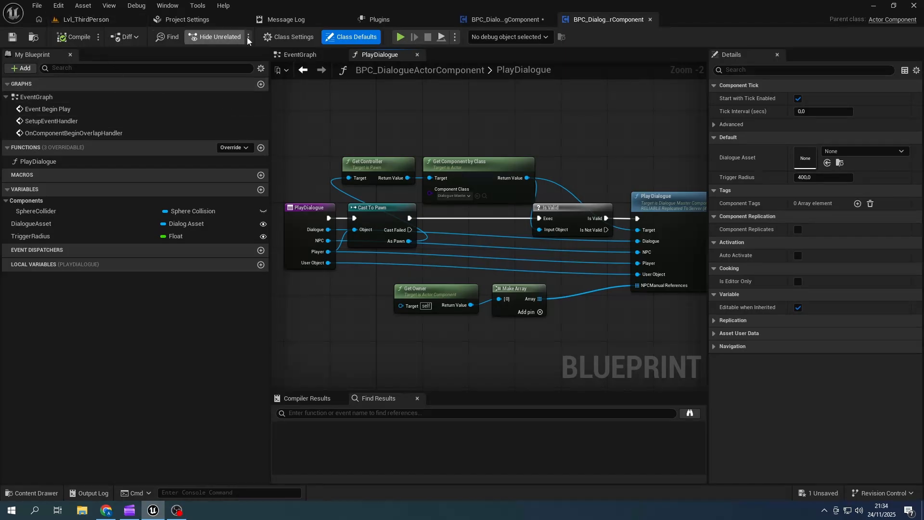
left_click(508, 21)
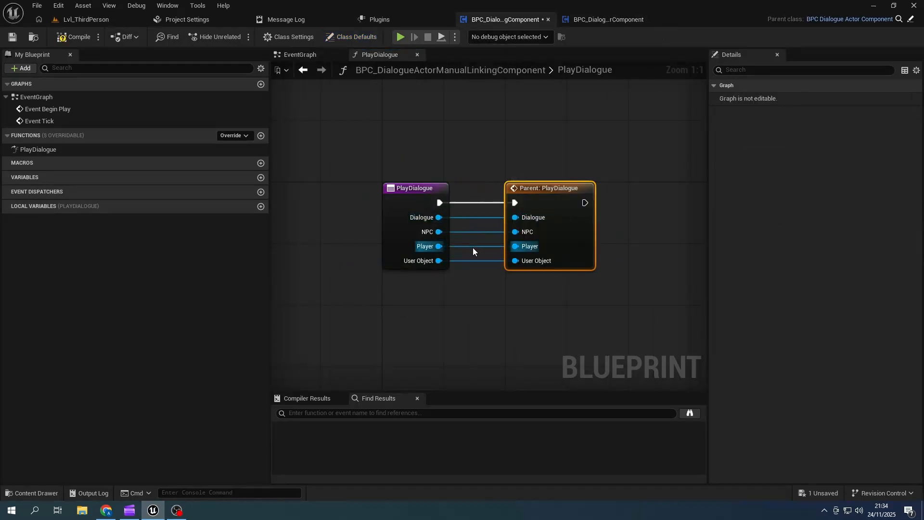
left_click_drag(496, 162, 621, 296)
key("Delete")
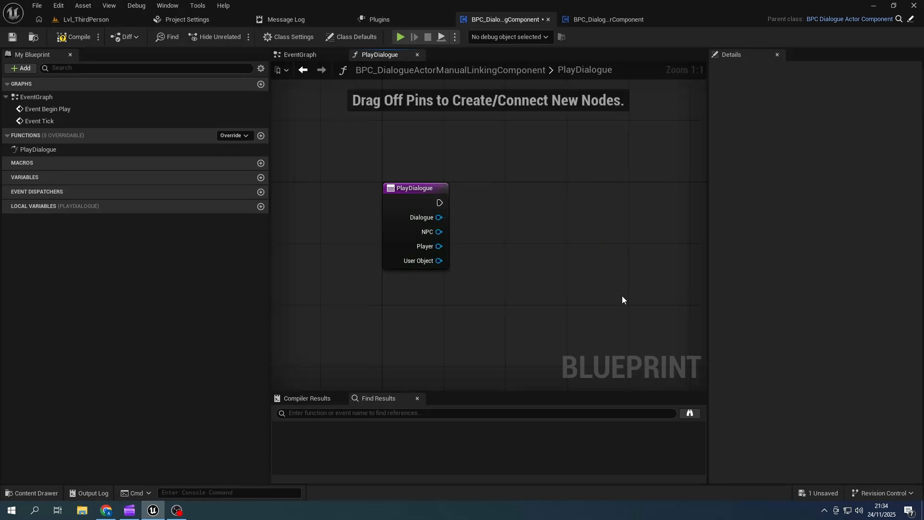
Step: Add a Get Dialogue Master Component from Controller node to the PlayDialogue graph, above and beside the entry node
right_click(527, 219)
type("gt")
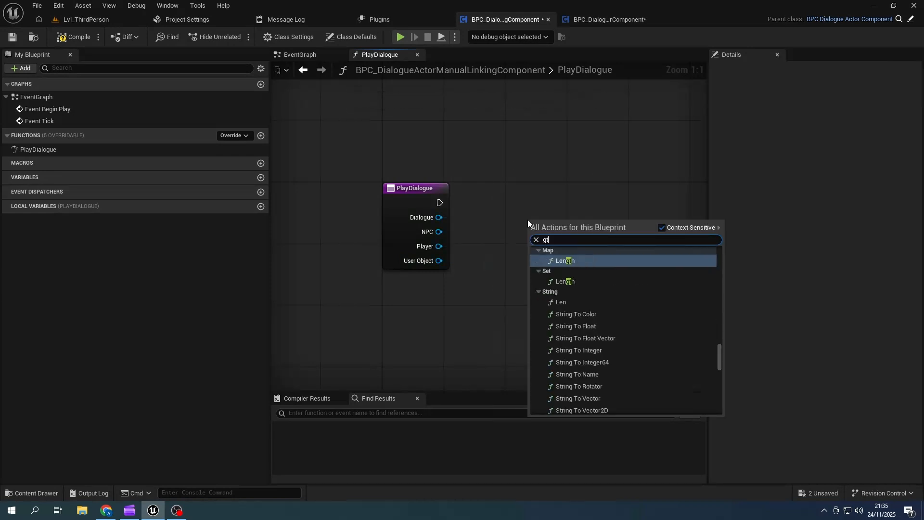
key("BackSpace")
type("etd")
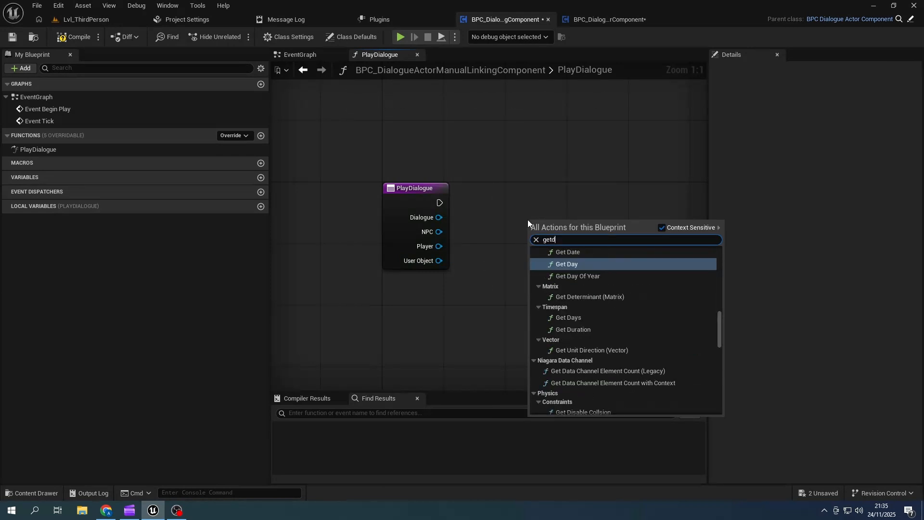
type("ialoguem")
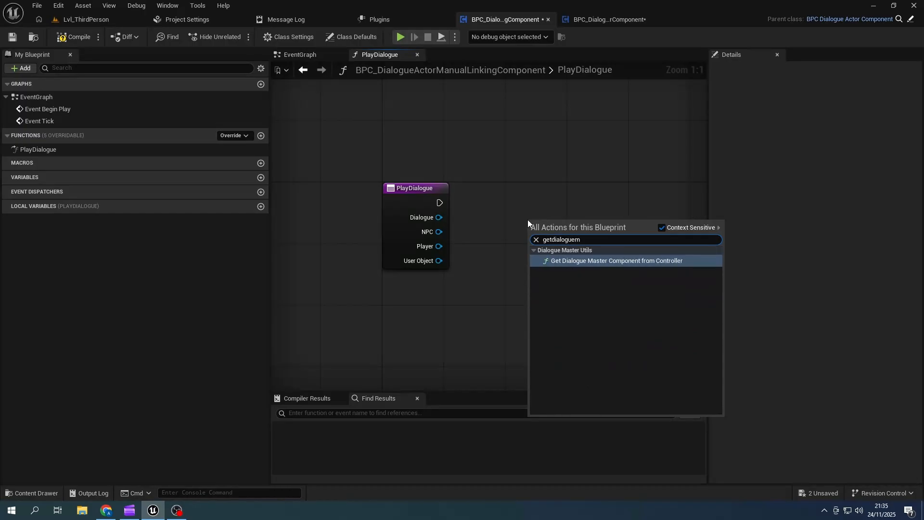
left_click(597, 261)
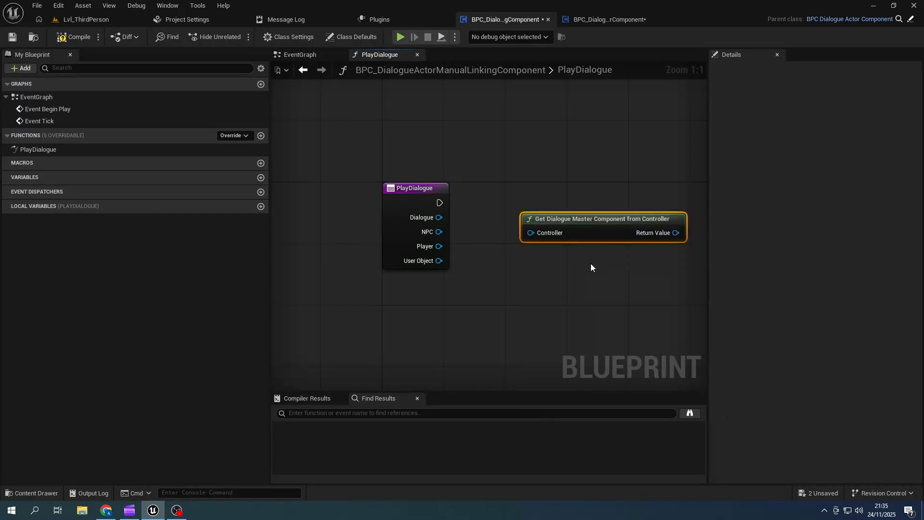
left_click_drag(574, 220, 591, 177)
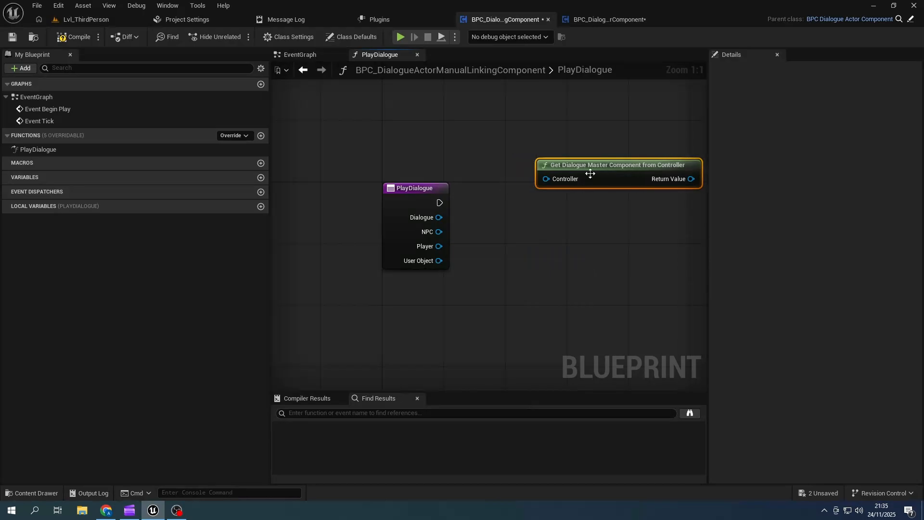
Step: Add a Cast To Pawn node fed by the Player output and place it beside the PlayDialogue entry node
left_click_drag(439, 247, 482, 244)
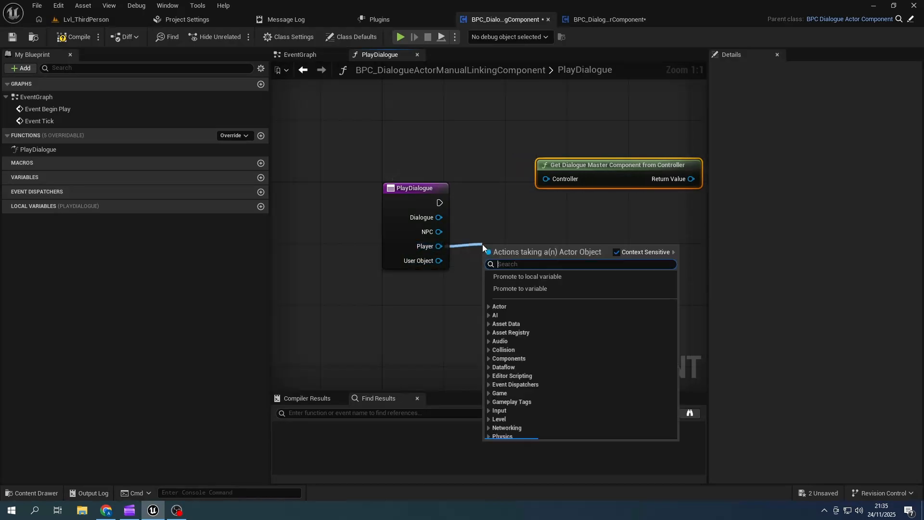
type("cast to")
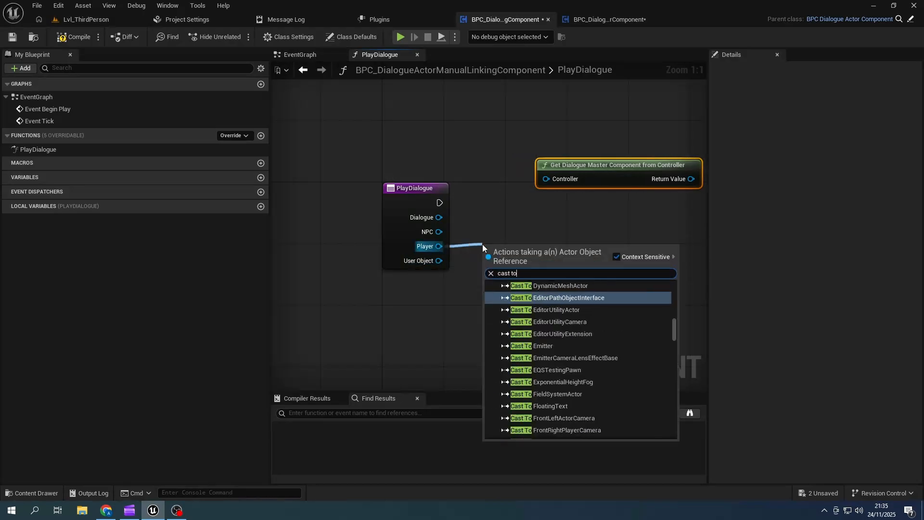
type(" pawn")
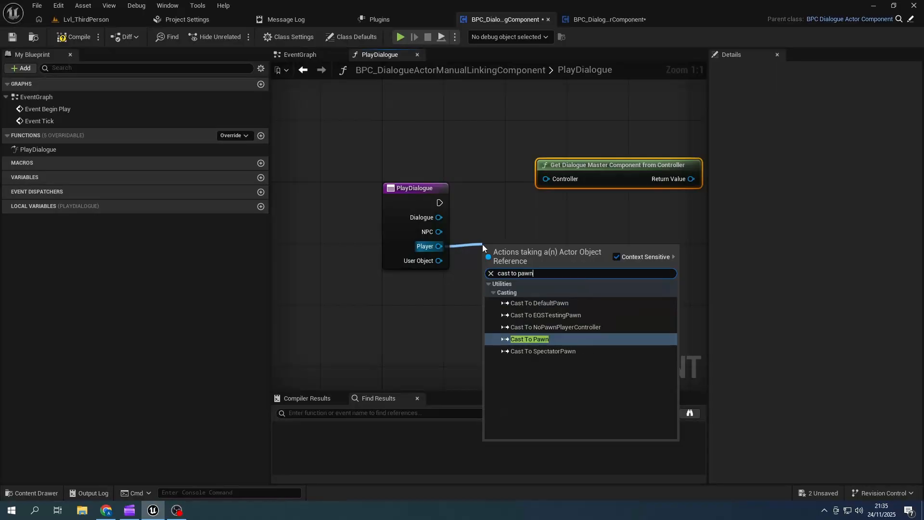
left_click(525, 335)
left_click_drag(516, 257, 509, 195)
Step: Get the controller from the cast's As Pawn output and arrange it with the Get Dialogue Master Component from Controller node
left_click_drag(549, 233, 470, 147)
type("get contro")
key("Return")
left_click_drag(619, 169, 714, 176)
left_click_drag(457, 150, 563, 229)
left_click_drag(666, 169, 651, 233)
left_click_drag(599, 248, 628, 248)
Step: Add the Dialogue Master Component's Play Dialogue call, targeting the component returned from the controller
right_click_drag(635, 298, 444, 287)
left_click_drag(588, 238, 541, 195)
type("playdia")
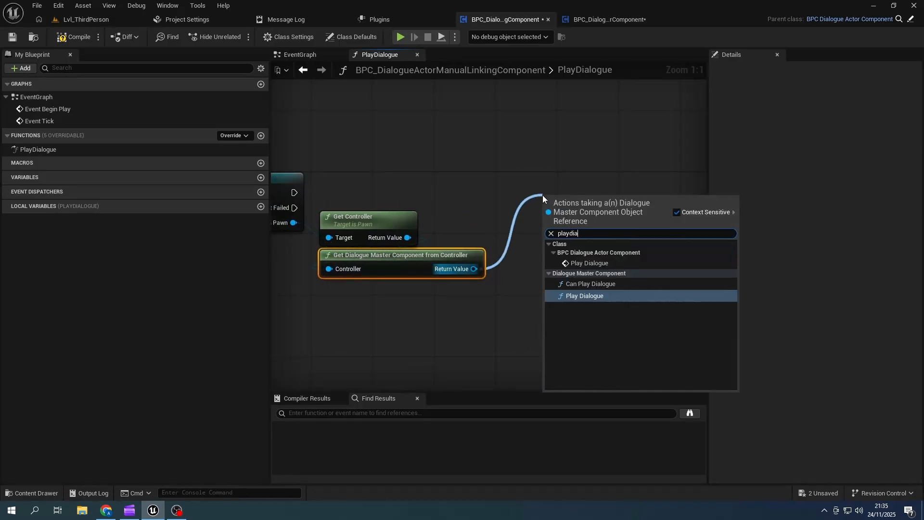
left_click(593, 298)
Step: Connect the cast's execution output and the entry node's Dialogue, NPC, Player and User Object outputs to the Play Dialogue call
right_click_drag(364, 176, 474, 140)
scroll(475, 140, "down", 1)
left_click_drag(418, 154, 627, 154)
left_click_drag(320, 167, 627, 193)
left_click_drag(320, 193, 627, 219)
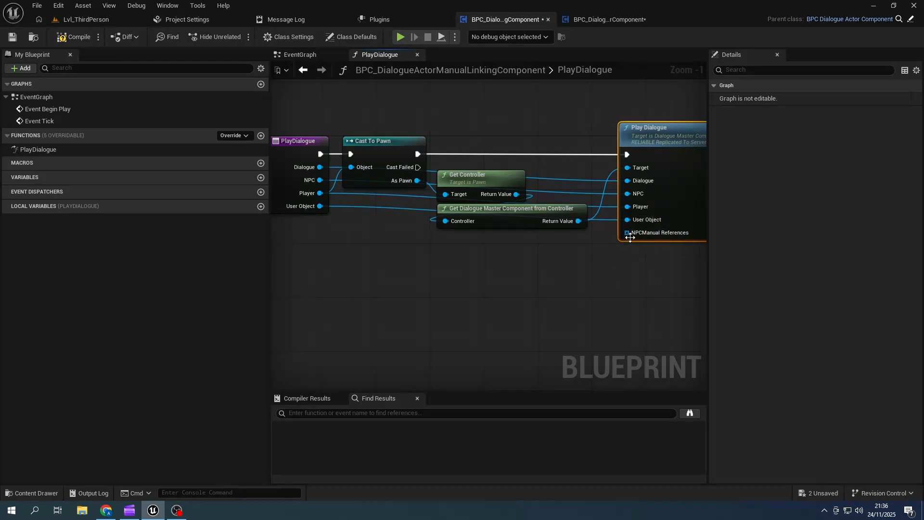
Step: Add a Make Array node feeding the Play Dialogue call's NPCManual References input and place it just below the Get Dialogue Master Component node
left_click_drag(627, 232, 561, 284)
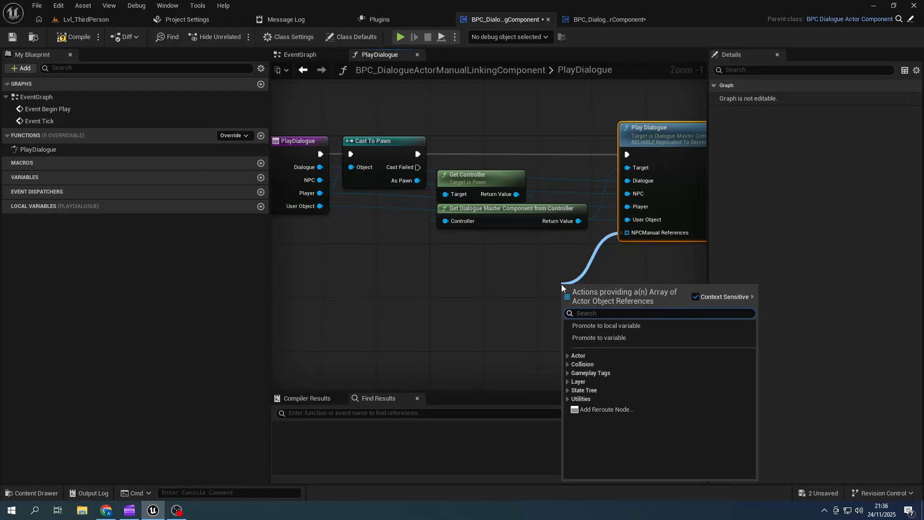
type("ma")
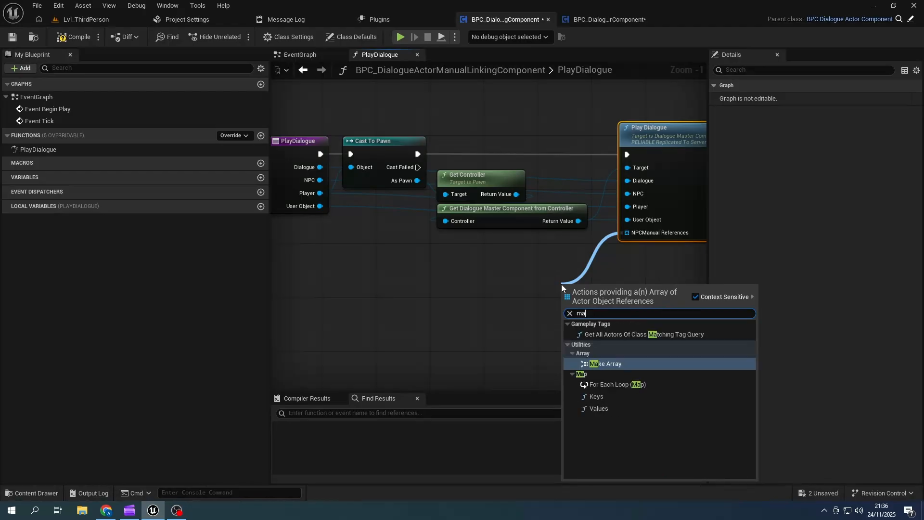
key("Return")
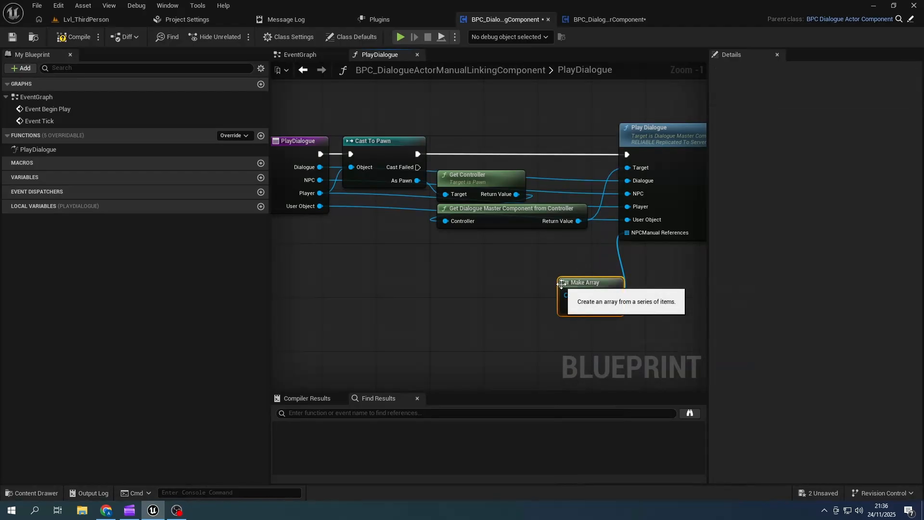
left_click_drag(581, 284, 559, 253)
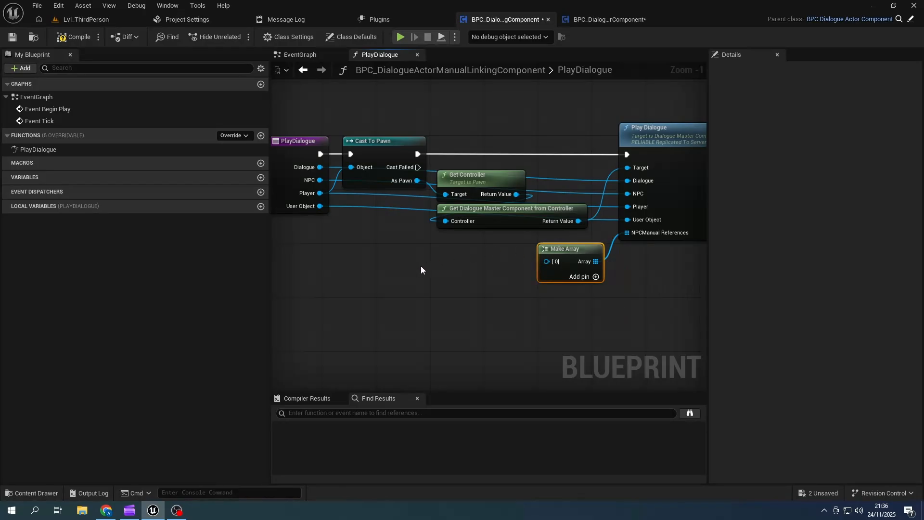
Step: Add a Get Owner node, connect its return value to the array's first element, and compile the component blueprint
right_click(411, 256)
type("getown")
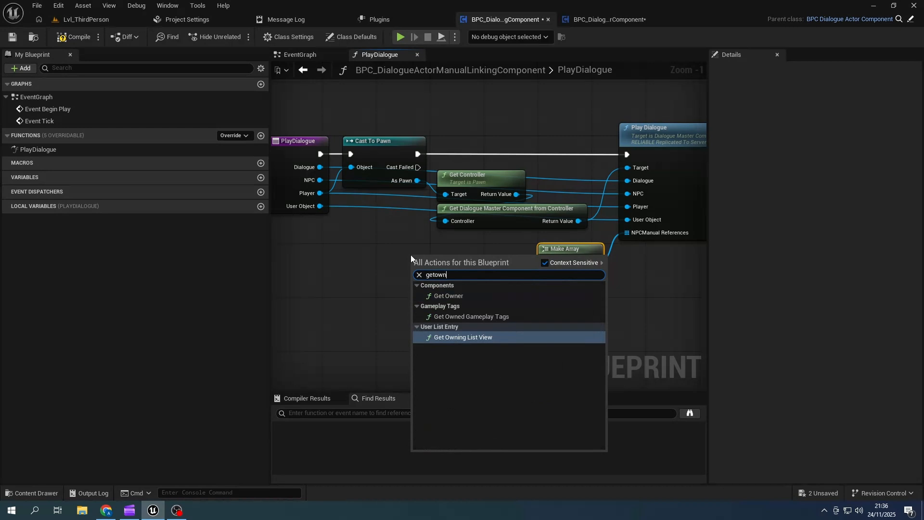
left_click(442, 295)
left_click_drag(457, 258, 513, 255)
left_click(478, 311)
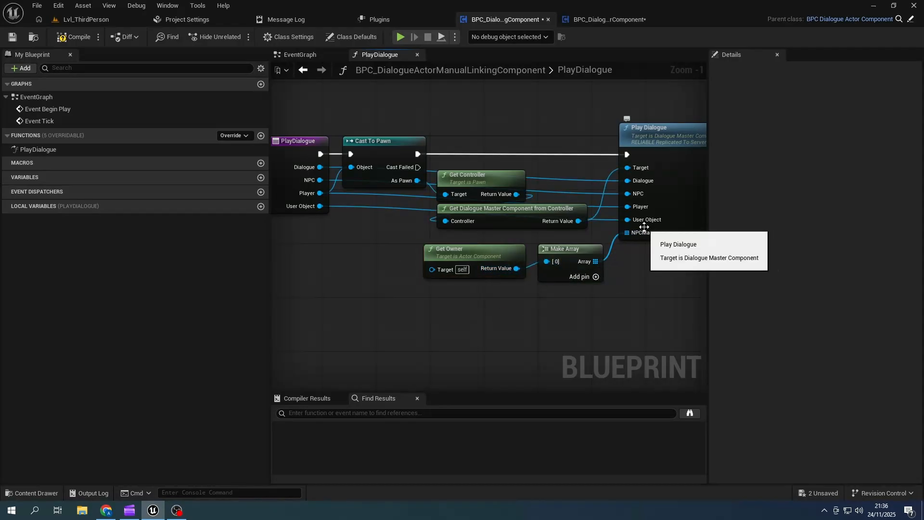
left_click(70, 32)
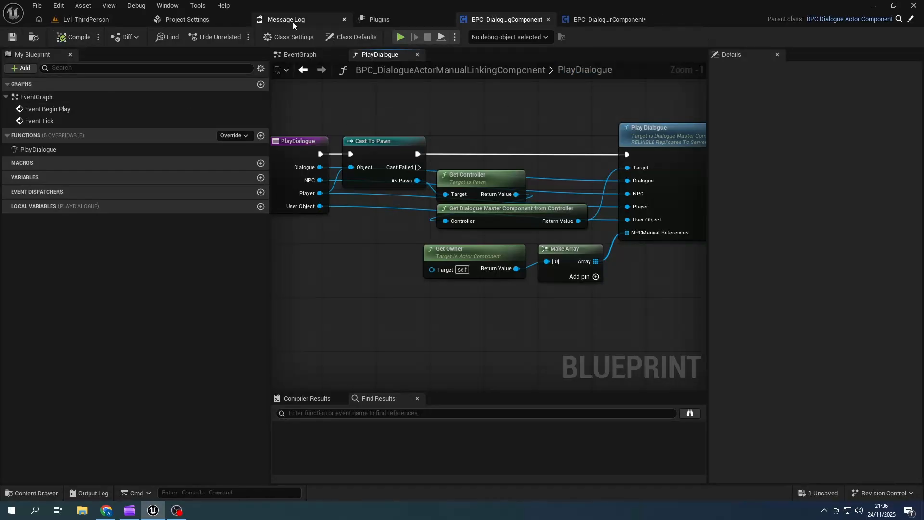
Step: Add the BPC Dialogue Actor Manual Linking component to BP_DialogueCharacter in the Lvl_ThirdPerson level
left_click(99, 22)
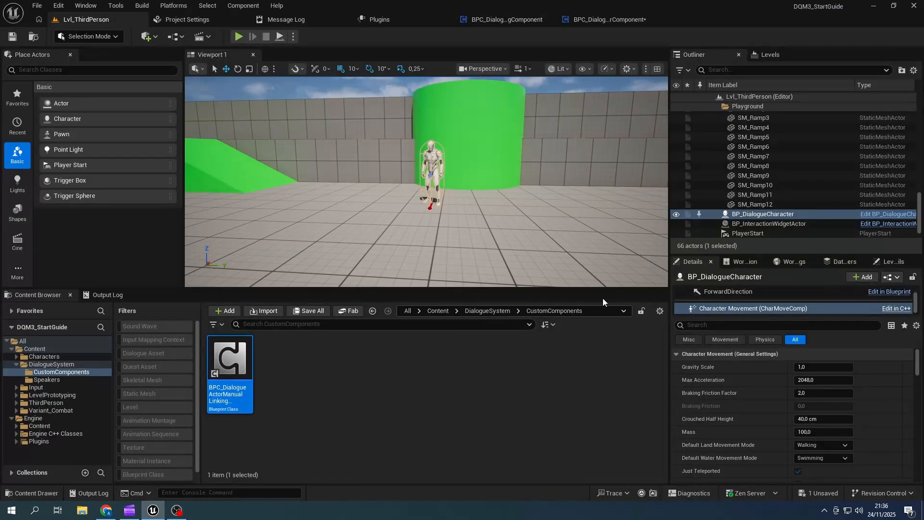
left_click(862, 276)
type("dialogueacto")
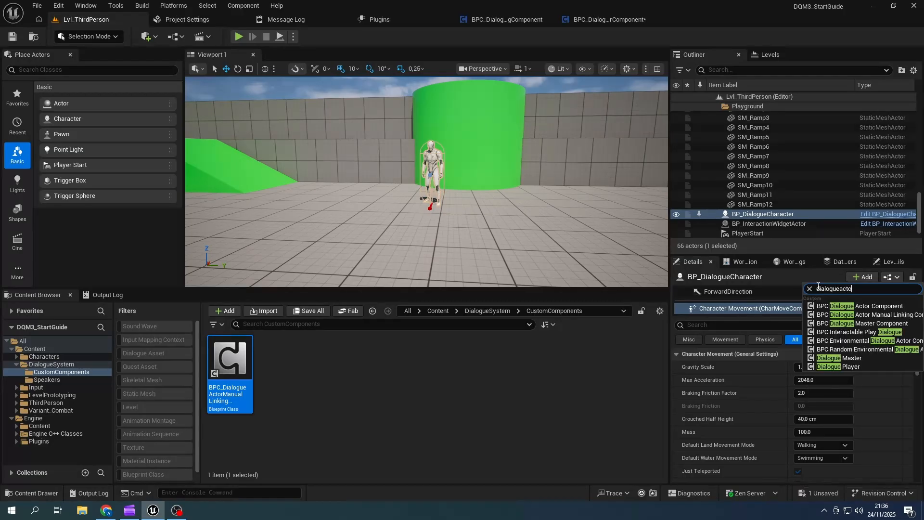
left_click(863, 316)
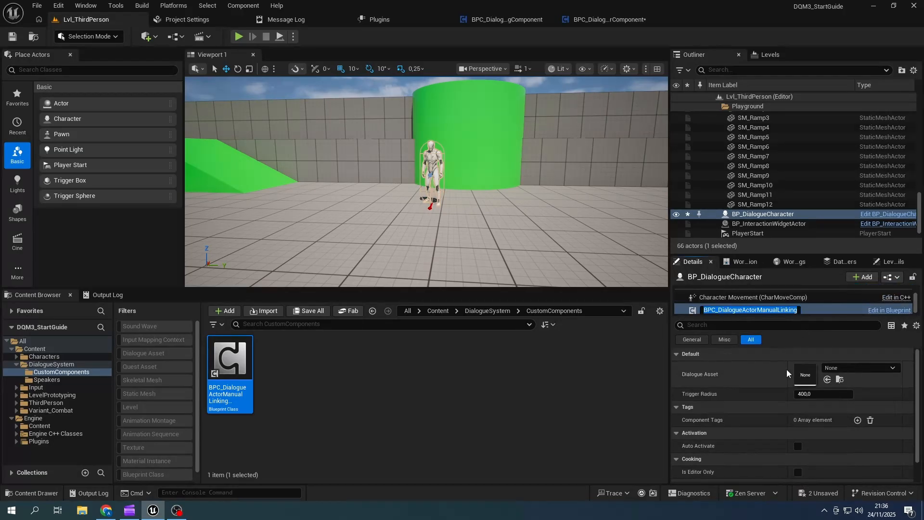
Step: Assign FirstDialogue as the new component's dialogue asset and set its trigger radius to 300
left_click(846, 370)
left_click(824, 253)
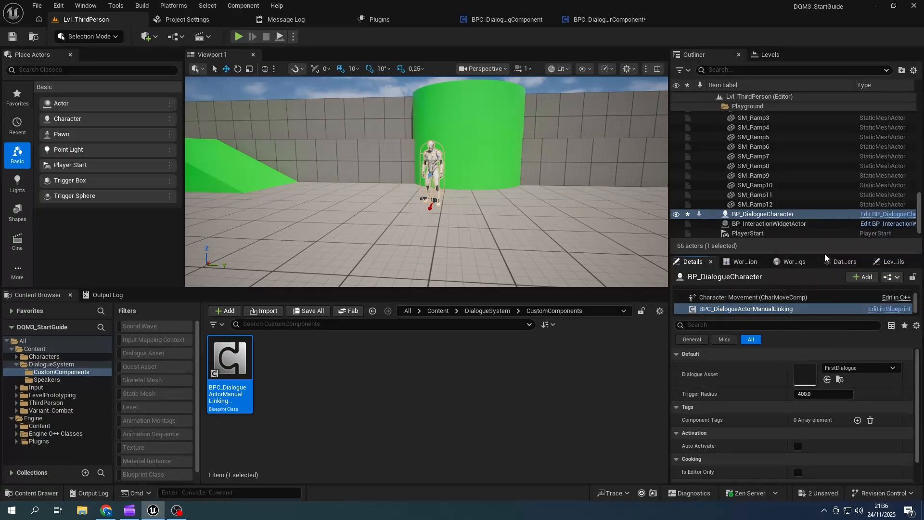
left_click(811, 393)
type("300")
key("Return")
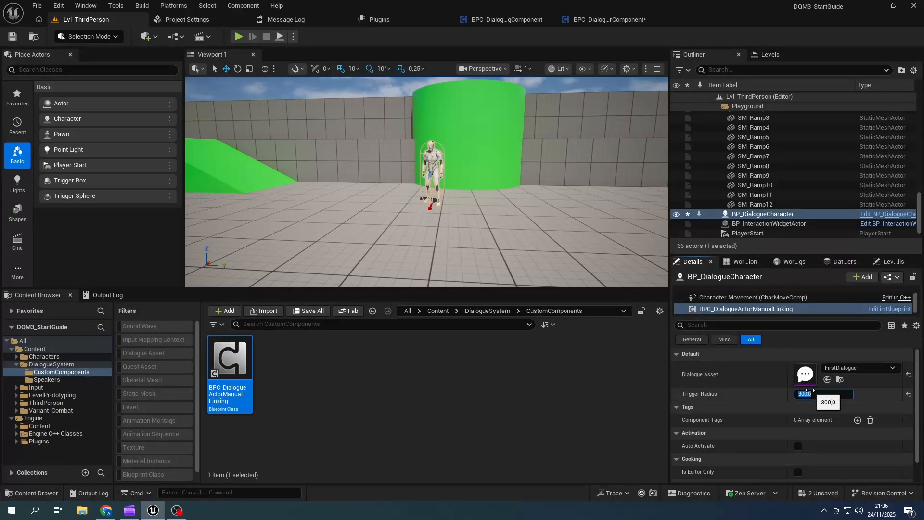
Step: Open the FirstDialogue asset and set The Test NPC's NPC linking method to Link actor manually
double_click(805, 374)
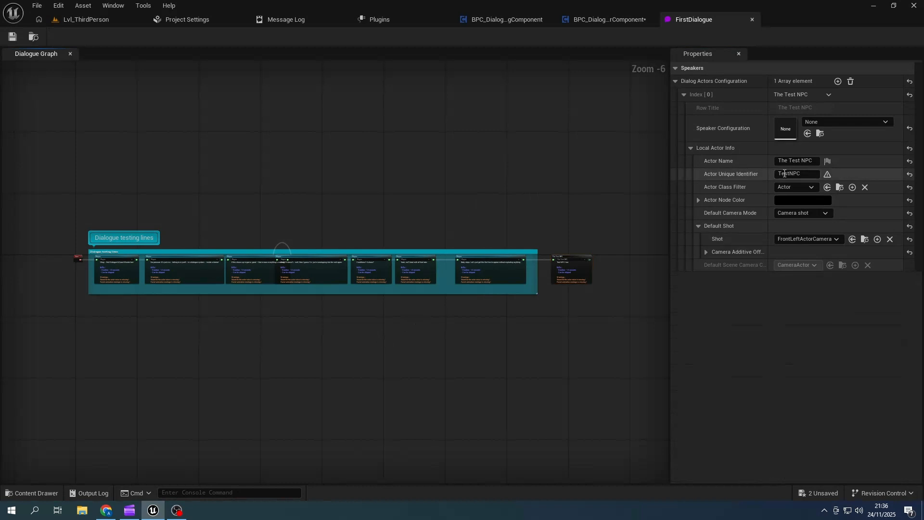
scroll(744, 186, "down", 2)
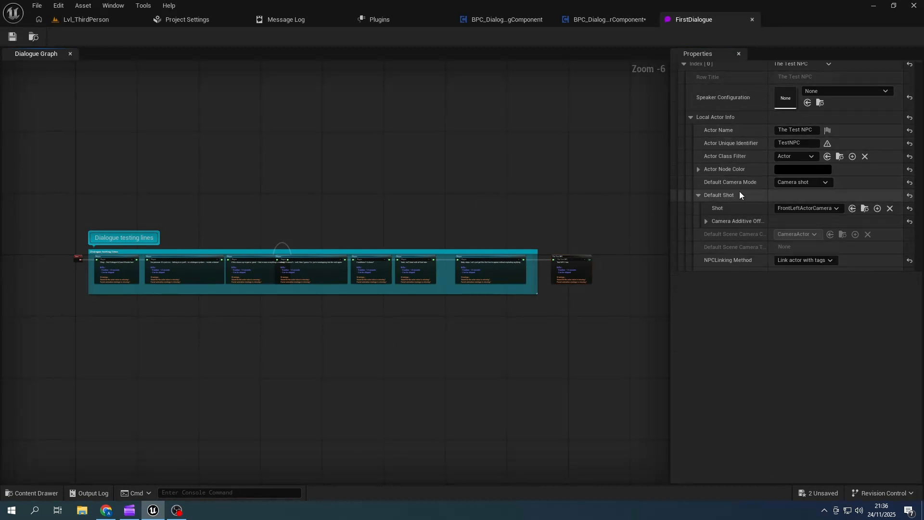
scroll(746, 192, "down", 3)
left_click(818, 215)
left_click(799, 233)
Step: Clear The Test NPC's Actor Unique Identifier and save the FirstDialogue asset
scroll(764, 177, "up", 4)
left_click_drag(804, 159, 762, 161)
key("BackSpace")
left_click(910, 159)
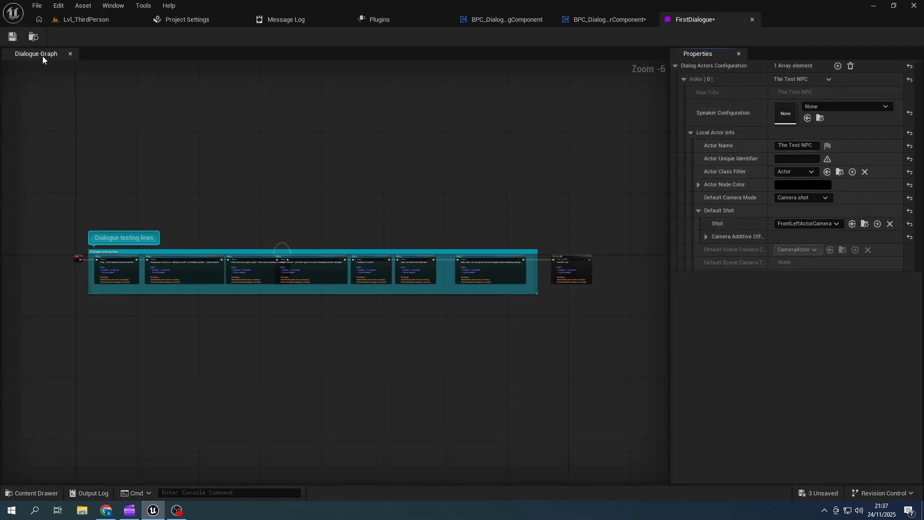
left_click(12, 37)
Step: Filter the properties of BP_DialogueCharacter in the level by "tag" to check its actor tags
left_click(76, 21)
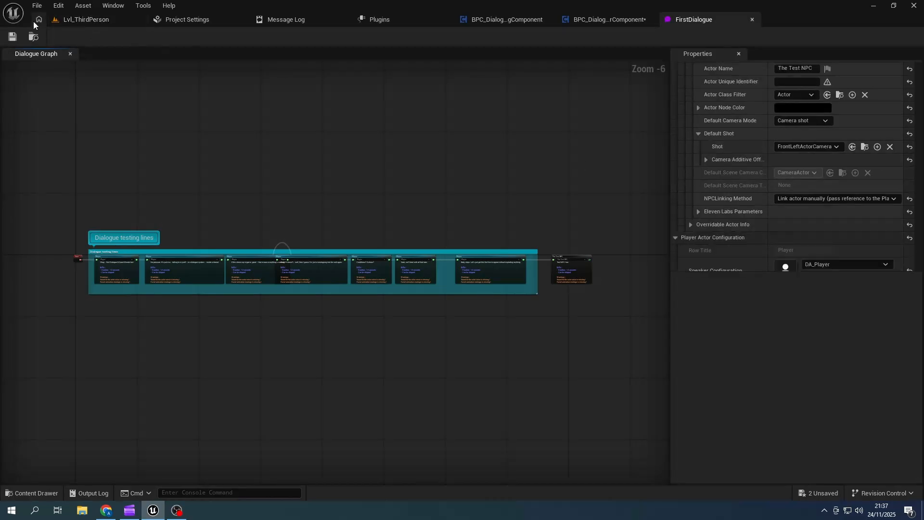
left_click(298, 364)
left_click(432, 163)
left_click(736, 325)
type("tag")
scroll(714, 295, "up", 1)
left_click(714, 293)
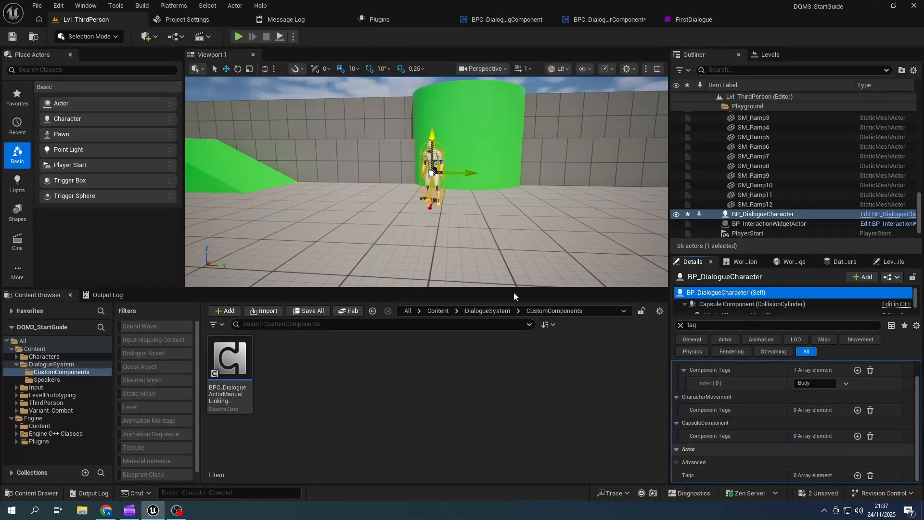
Step: Play the level, walk to the dialogue character, start the conversation and skip through its lines to test manual NPC linking
left_click(238, 37)
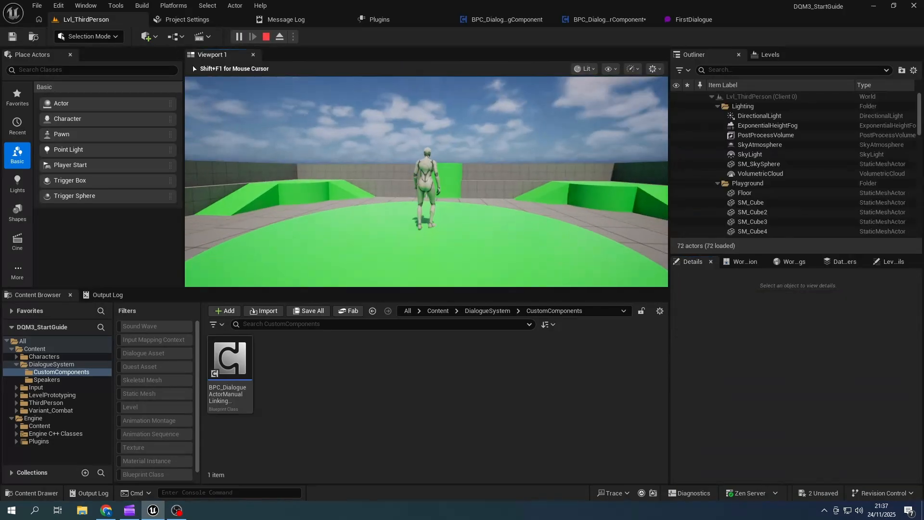
key("w")
key("e")
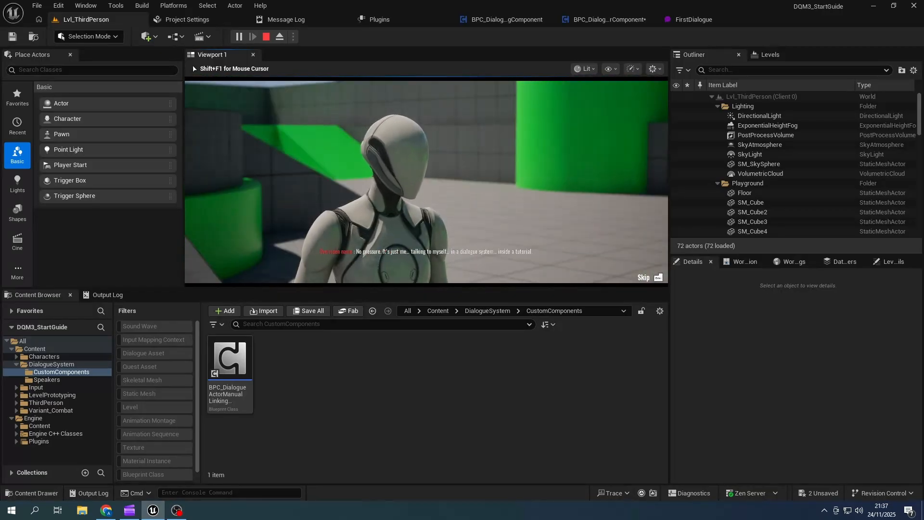
key("Return")
key("Return")
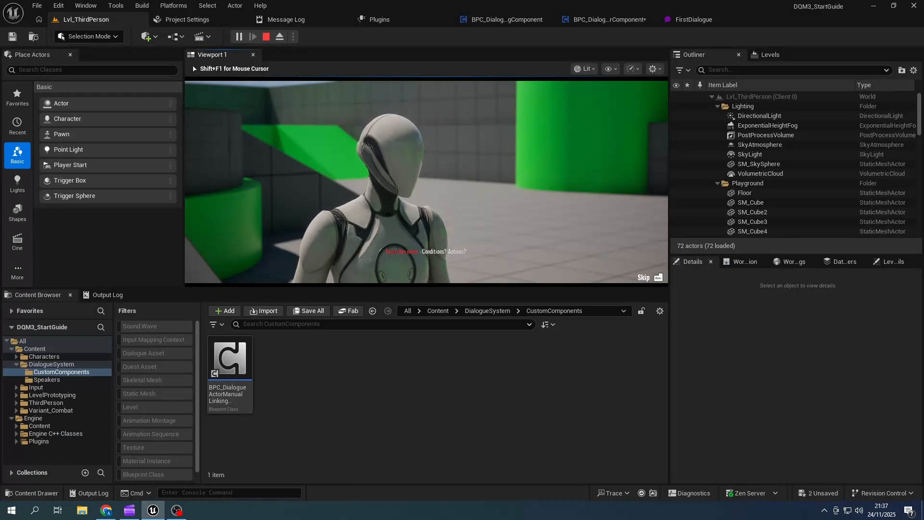
key("Return")
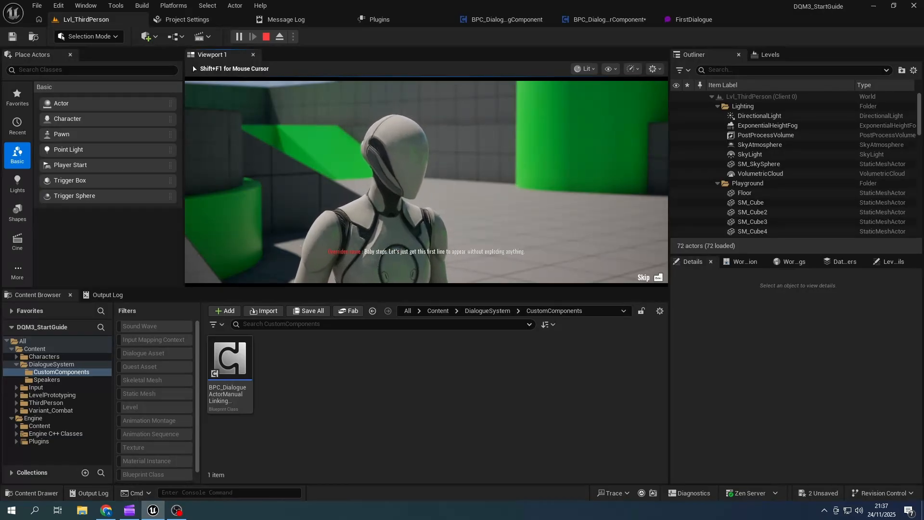
key("Return")
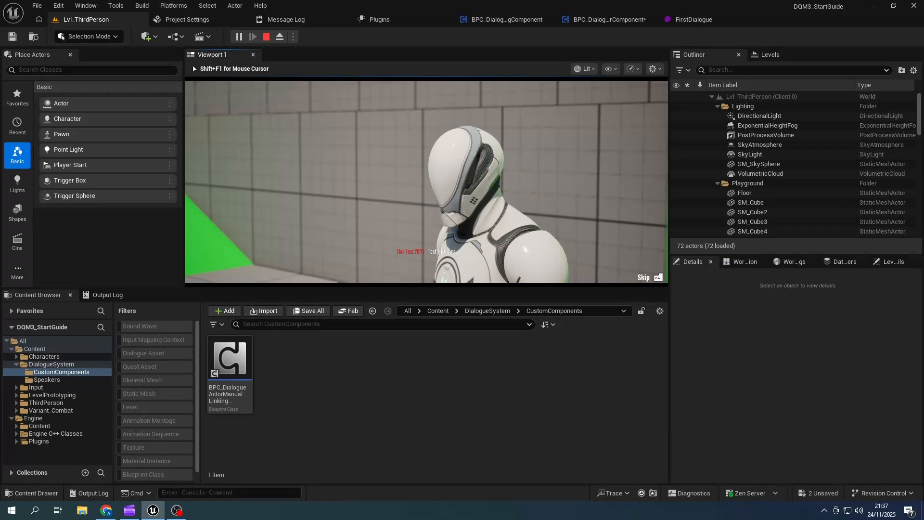
key("Return")
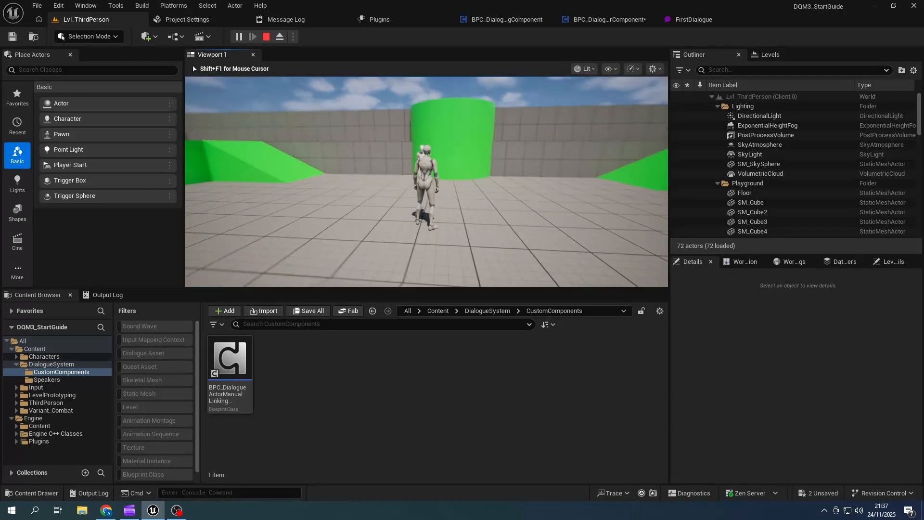